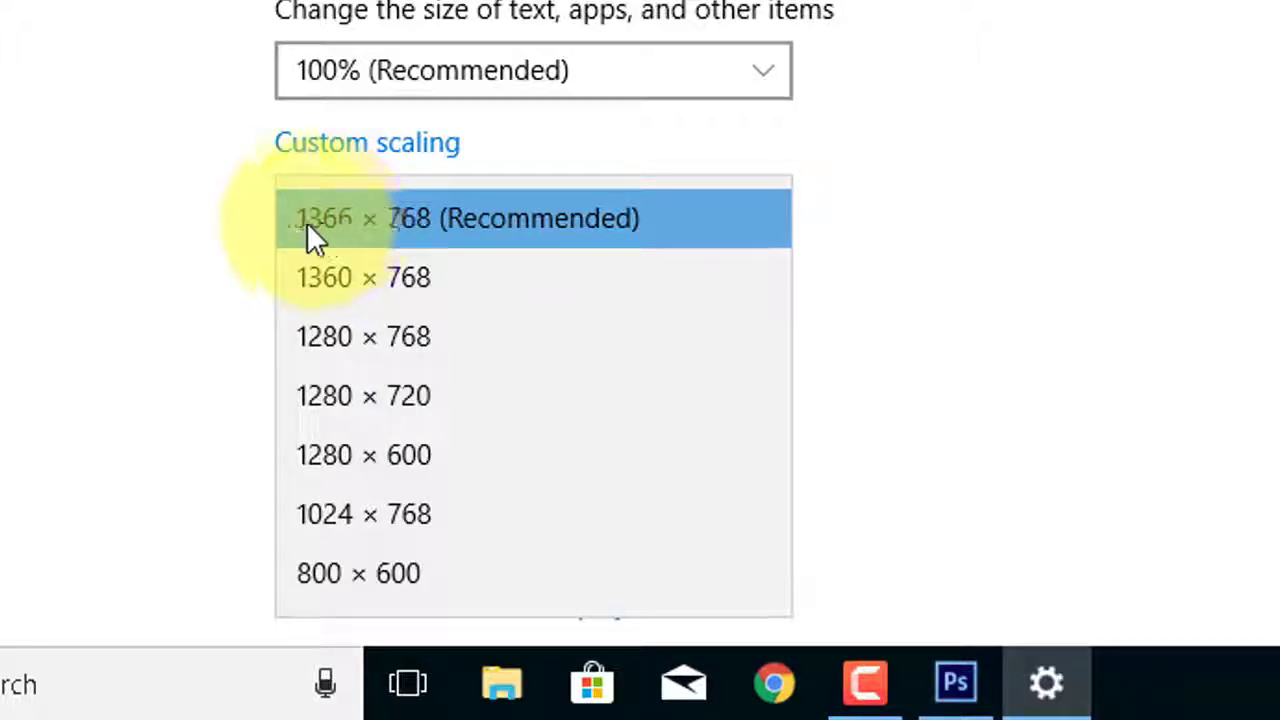
Set the display resolution to 1366 × 768 and start a new document in Photoshop.
left_click(362, 225)
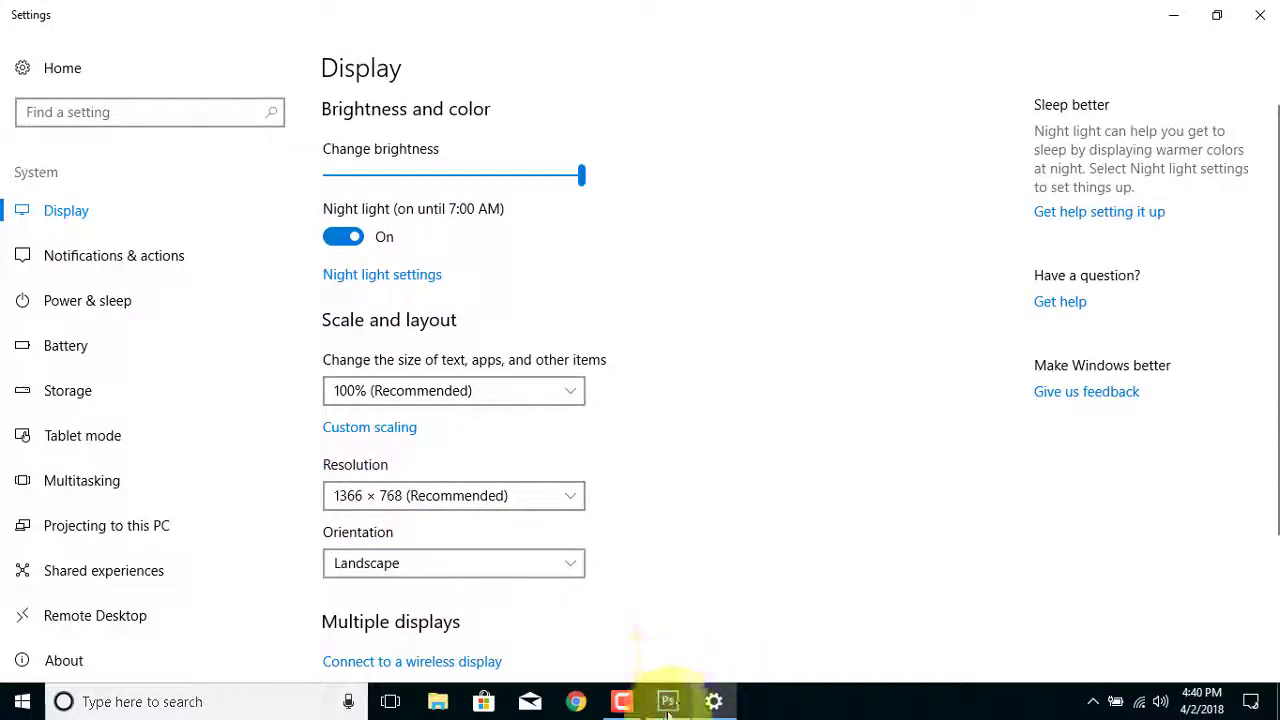
left_click(668, 702)
left_click(54, 14)
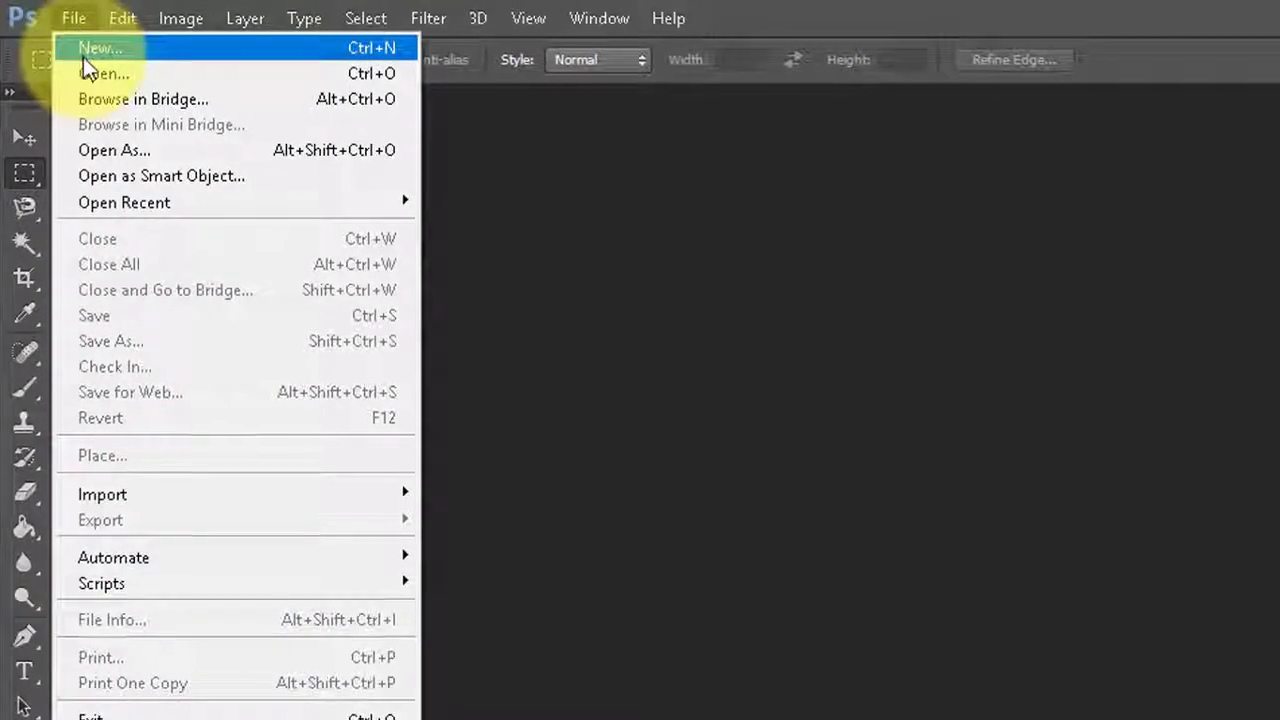
left_click(83, 57)
Create the document at 1366 × 768 pixels, 72 pixels/inch, in RGB Color with transparent background contents.
left_click_drag(495, 242, 406, 244)
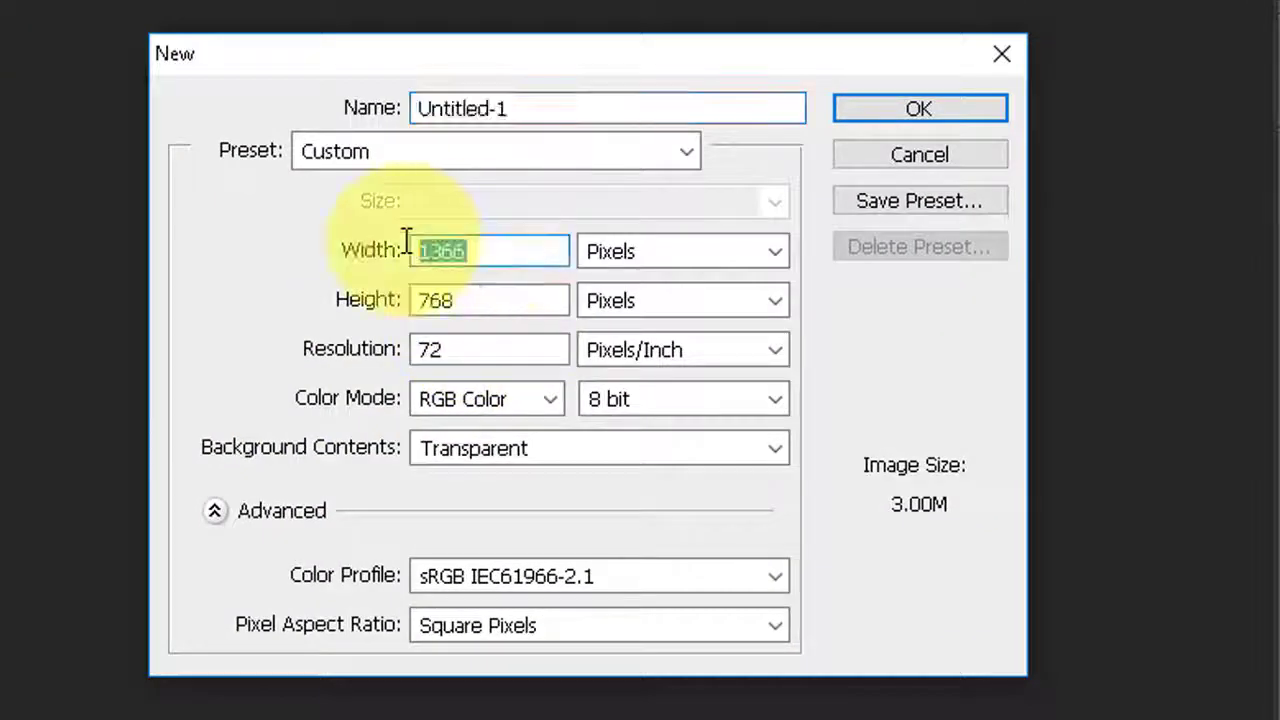
left_click_drag(487, 295, 402, 297)
left_click_drag(494, 249, 387, 248)
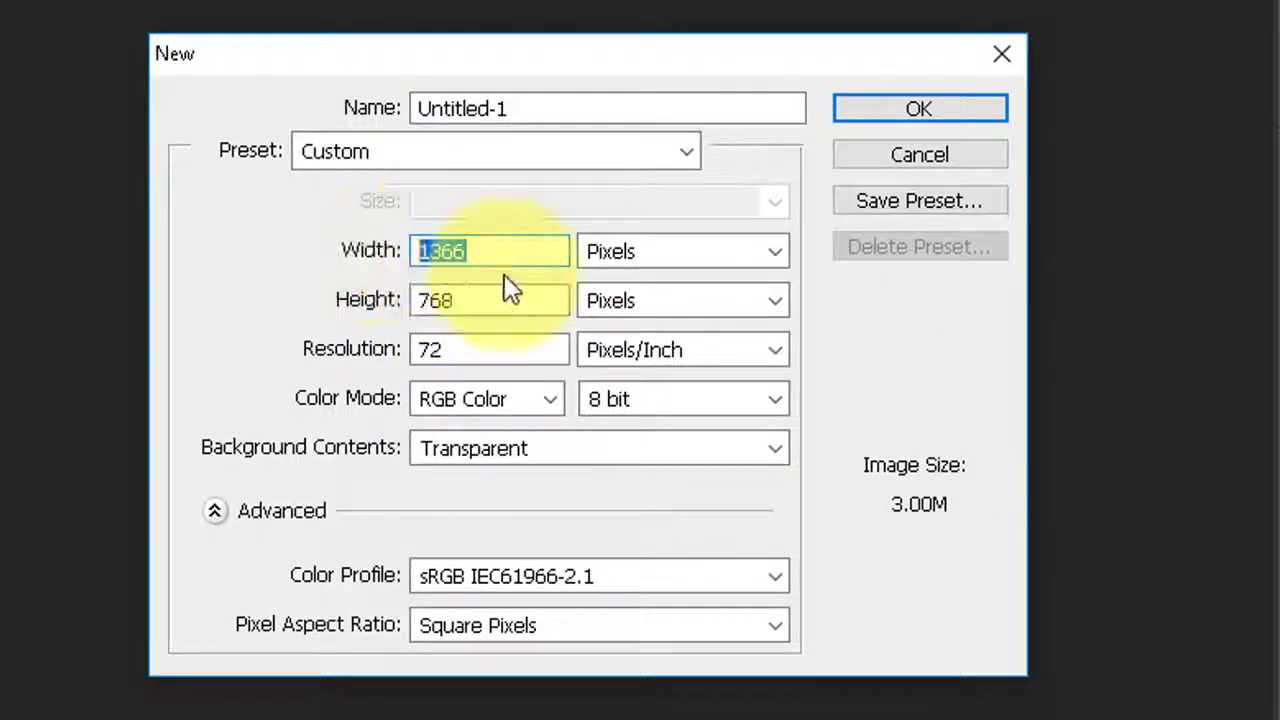
left_click_drag(480, 307, 415, 300)
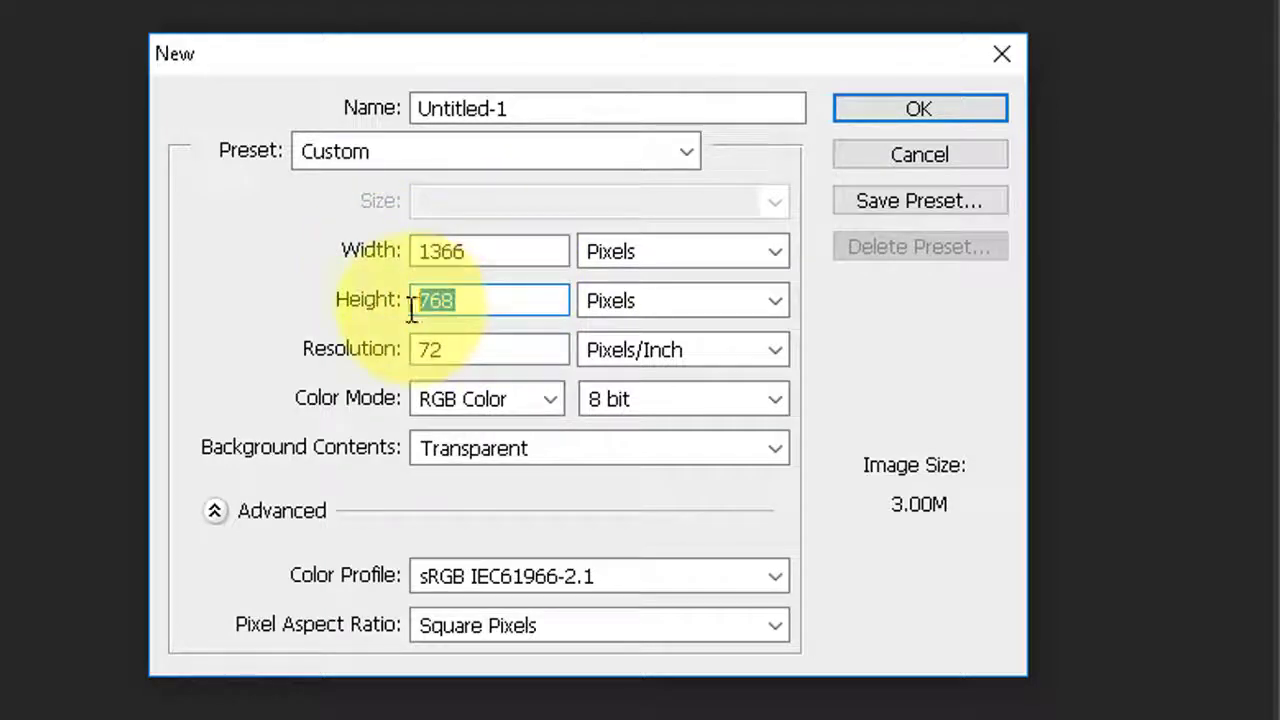
left_click(497, 300)
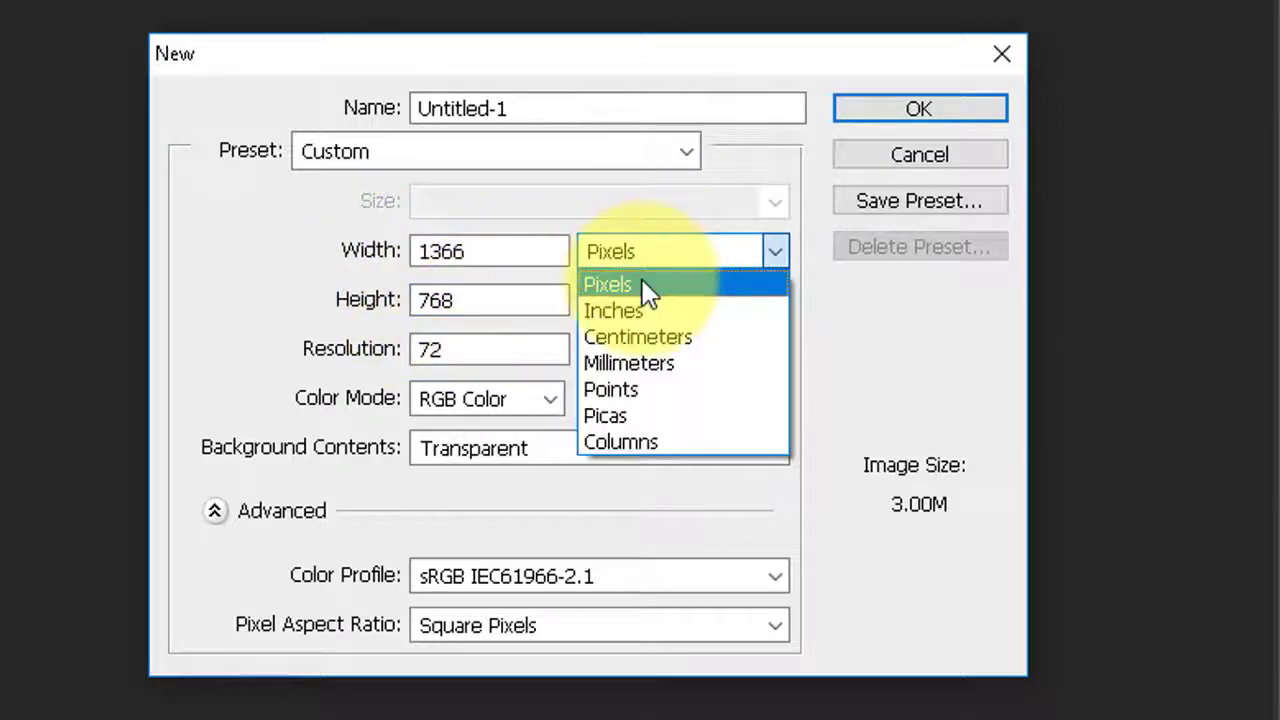
left_click(646, 284)
left_click(568, 452)
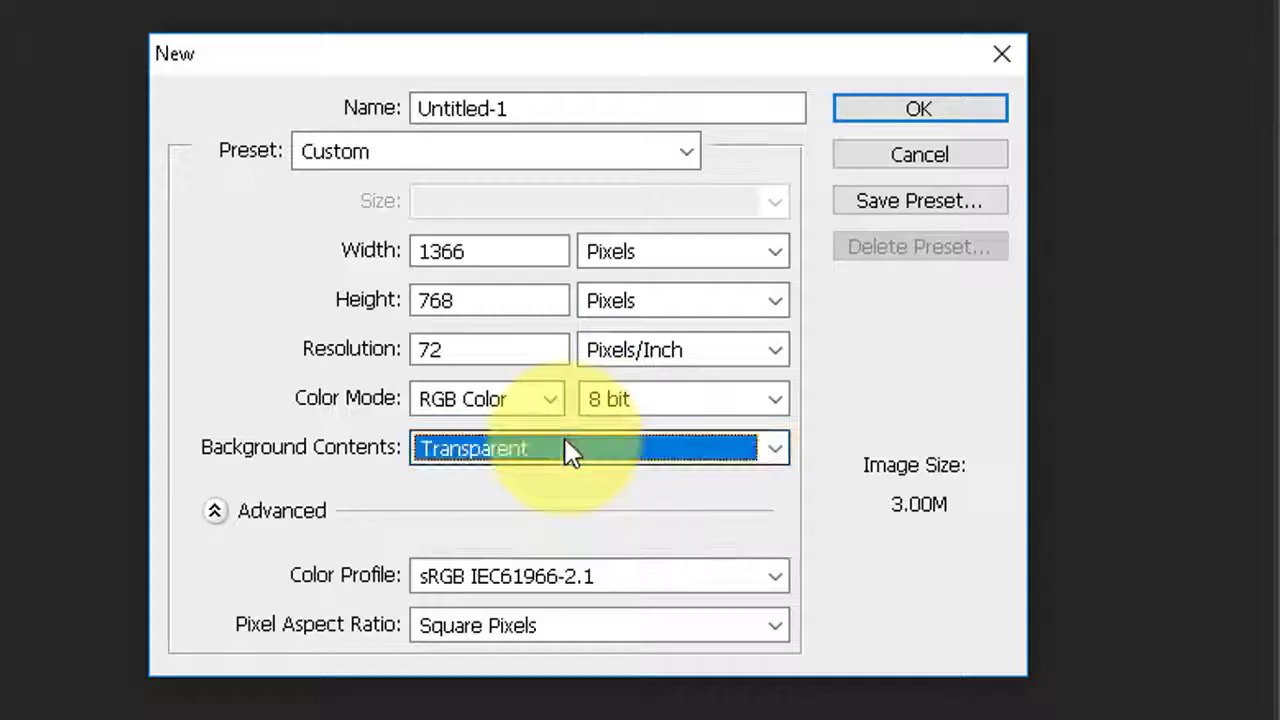
left_click(568, 452)
left_click(570, 452)
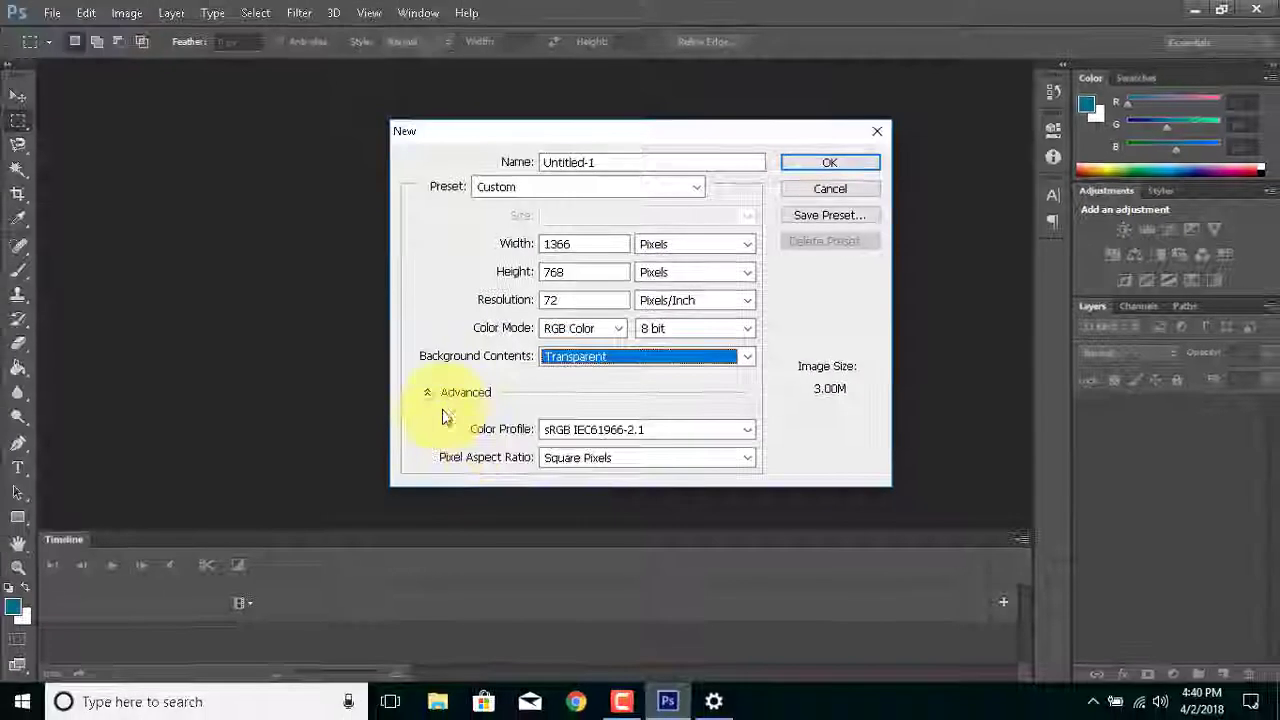
left_click(252, 515)
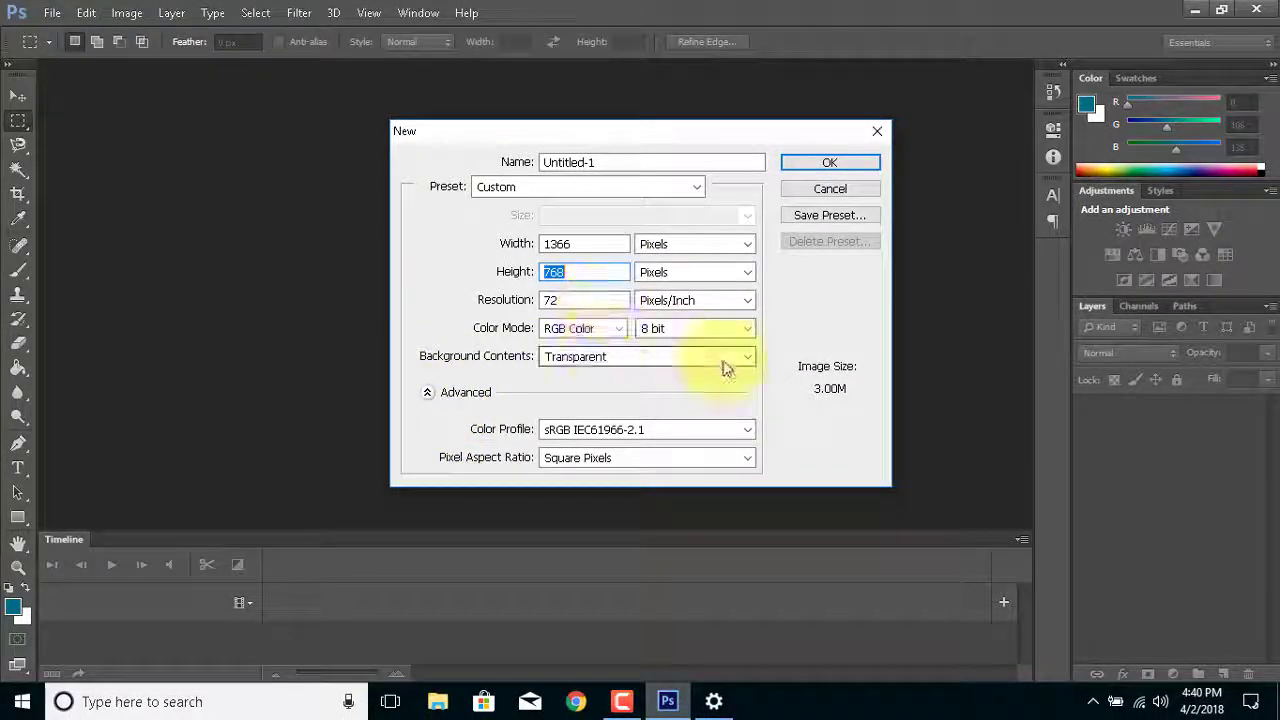
left_click(826, 166)
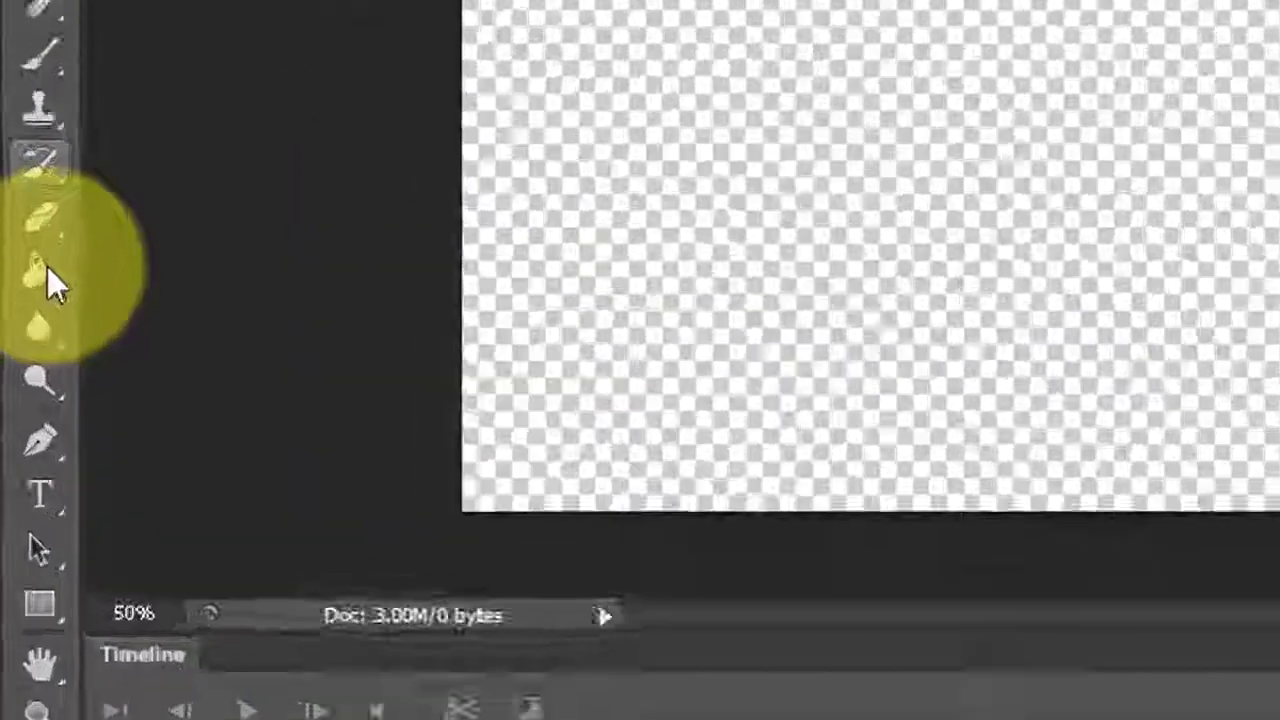
Activate the Paint Bucket tool and open the foreground color for editing.
left_click(18, 368)
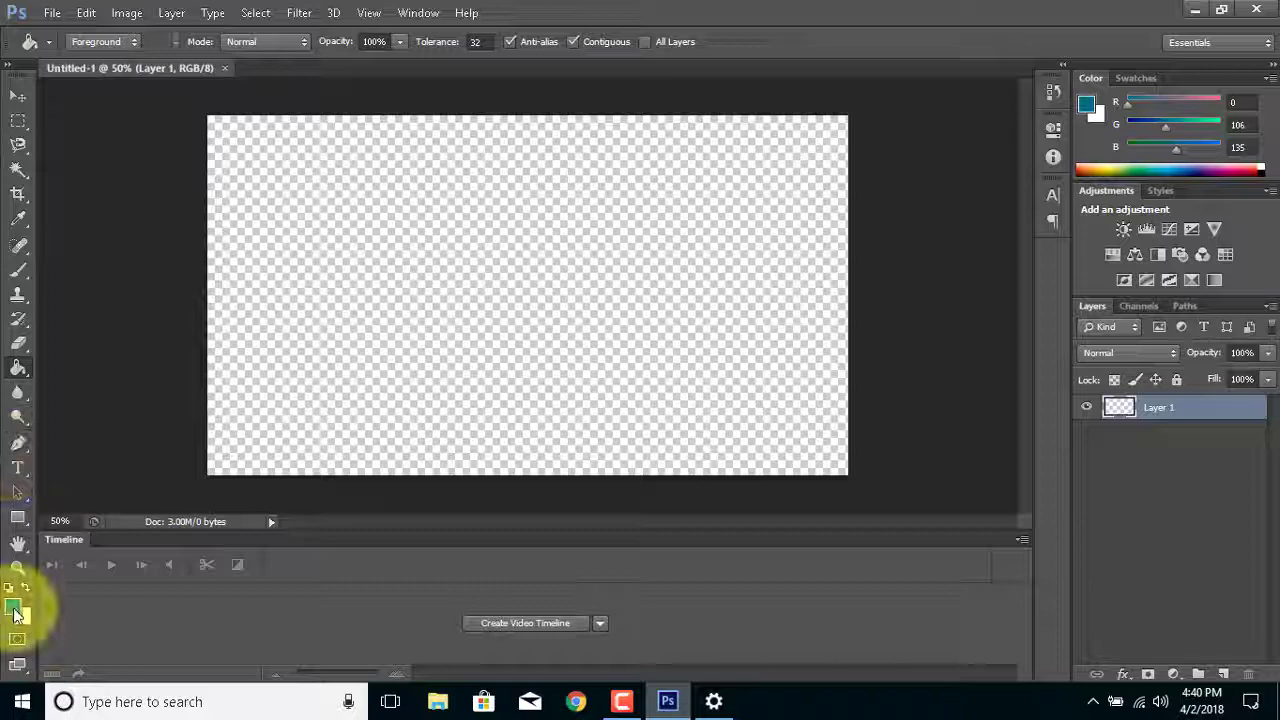
left_click(14, 610)
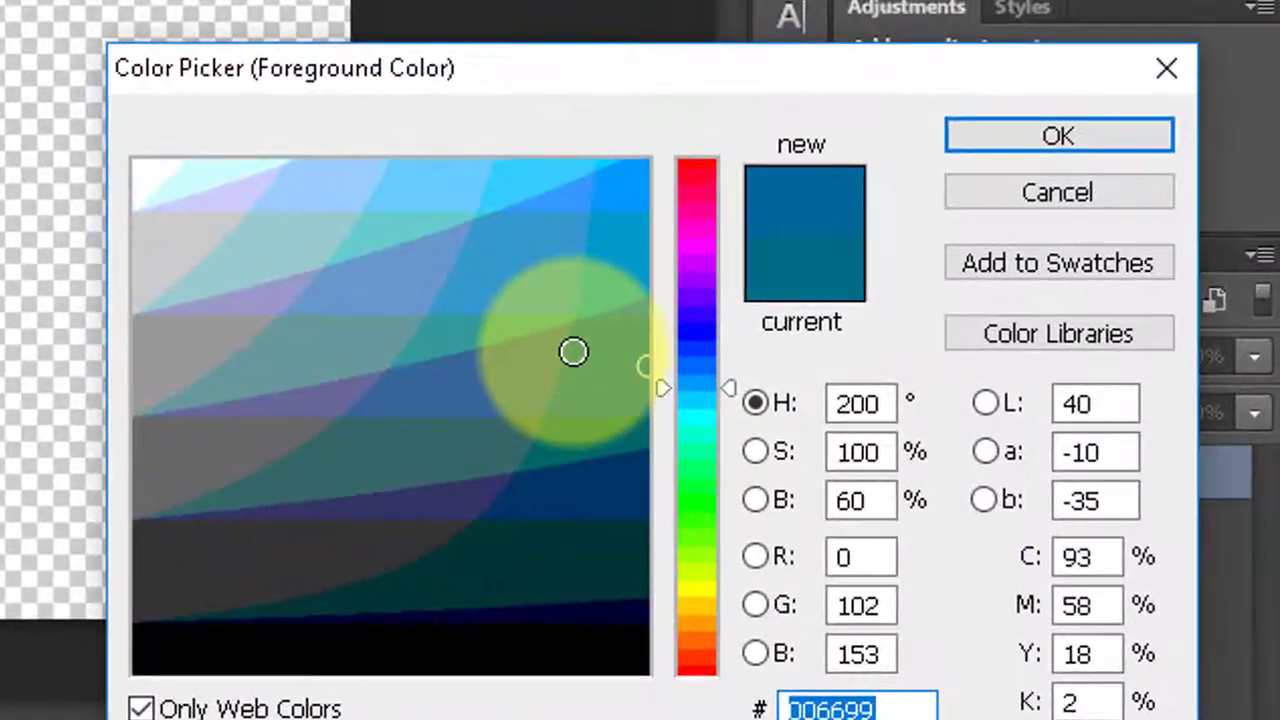
left_click(964, 418)
Try several blue foreground shades, first with Only Web Colors turned off and again with it turned on.
mouse_move(604, 491)
left_mouse_down()
mouse_move(551, 355)
mouse_move(521, 318)
mouse_move(437, 494)
left_mouse_up()
left_click(228, 708)
mouse_move(551, 317)
left_mouse_down()
mouse_move(414, 317)
mouse_move(337, 269)
mouse_move(335, 518)
mouse_move(306, 301)
mouse_move(319, 255)
left_mouse_up()
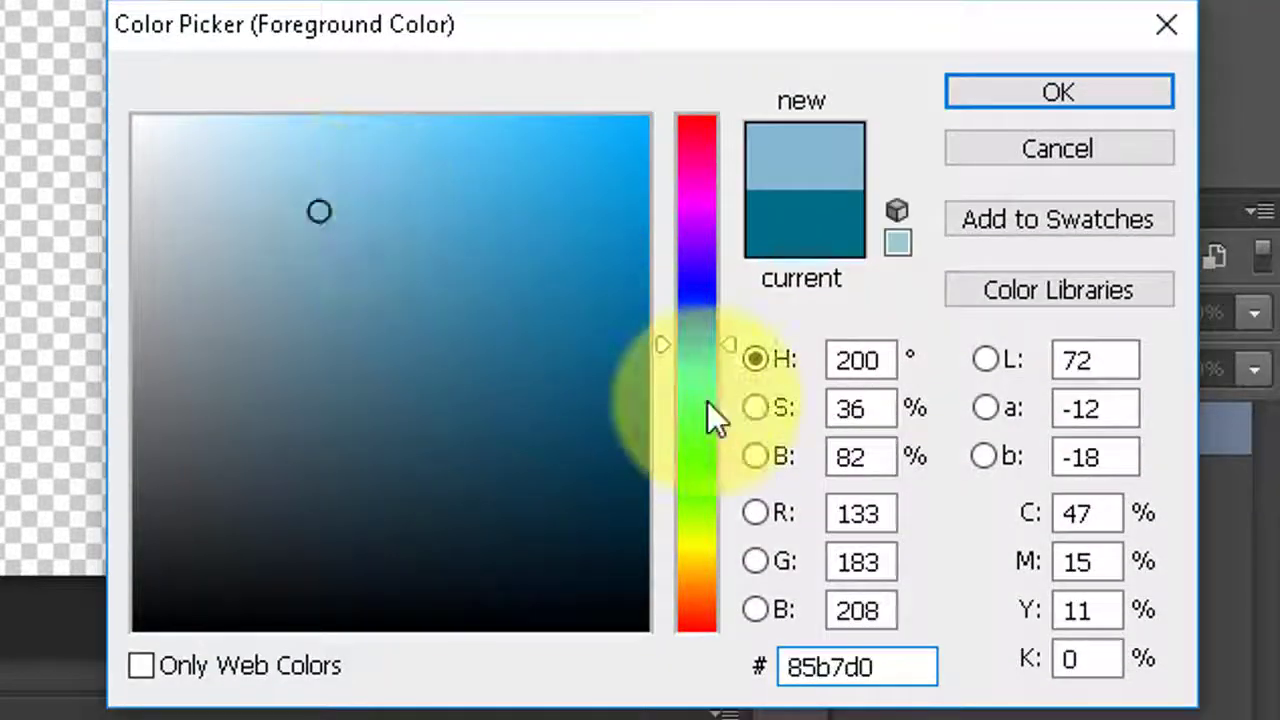
mouse_move(707, 401)
left_mouse_down()
mouse_move(701, 314)
mouse_move(705, 346)
left_mouse_up()
mouse_move(508, 274)
left_mouse_down()
mouse_move(541, 310)
mouse_move(580, 211)
mouse_move(554, 154)
mouse_move(537, 181)
left_mouse_up()
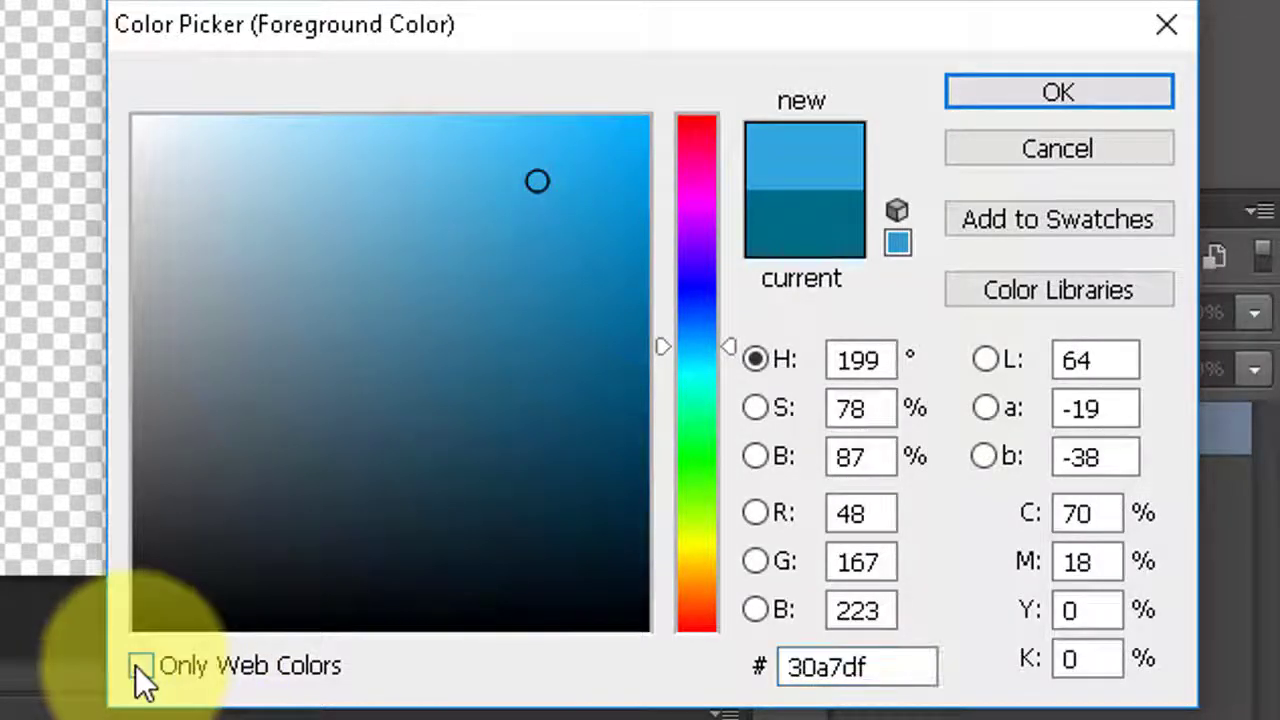
left_click(140, 665)
mouse_move(500, 477)
left_mouse_down()
mouse_move(454, 346)
mouse_move(477, 269)
mouse_move(430, 241)
mouse_move(389, 237)
mouse_move(377, 203)
mouse_move(520, 271)
mouse_move(534, 443)
mouse_move(417, 489)
mouse_move(323, 337)
mouse_move(323, 266)
mouse_move(463, 229)
left_mouse_up()
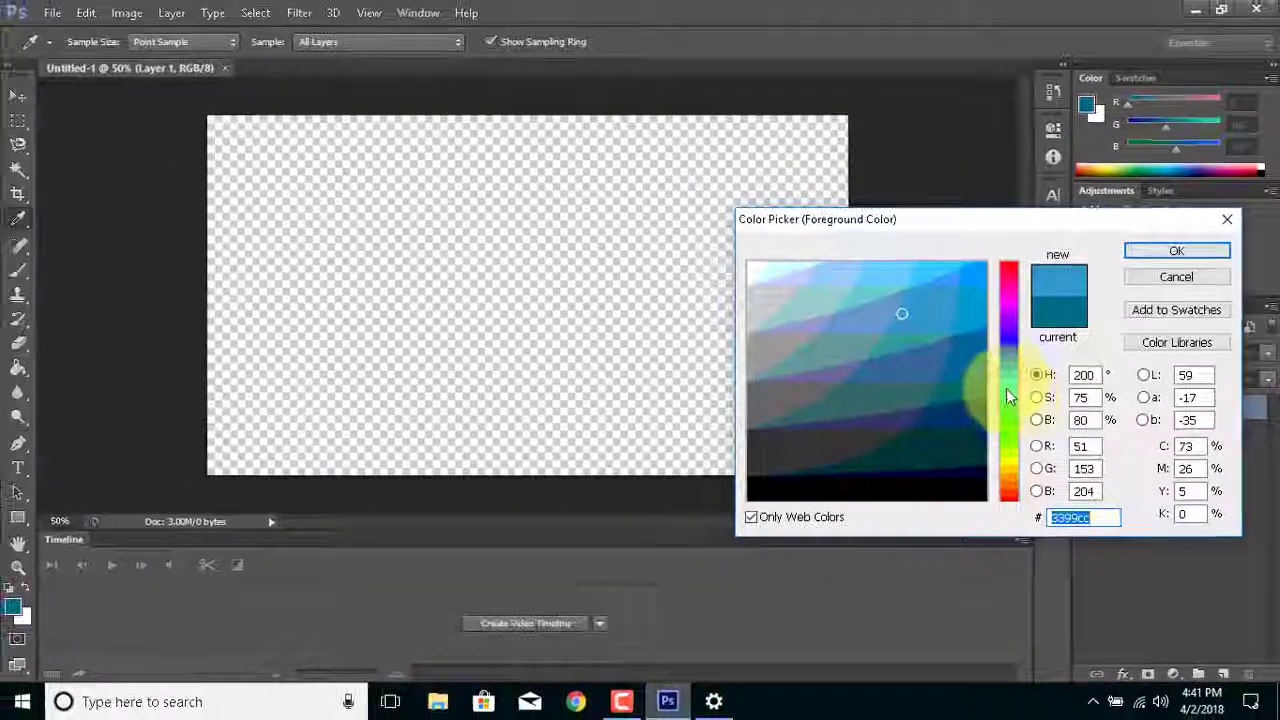
Set the foreground color to the web color cc9999 and fill the whole canvas with it.
left_click_drag(1008, 397, 1006, 467)
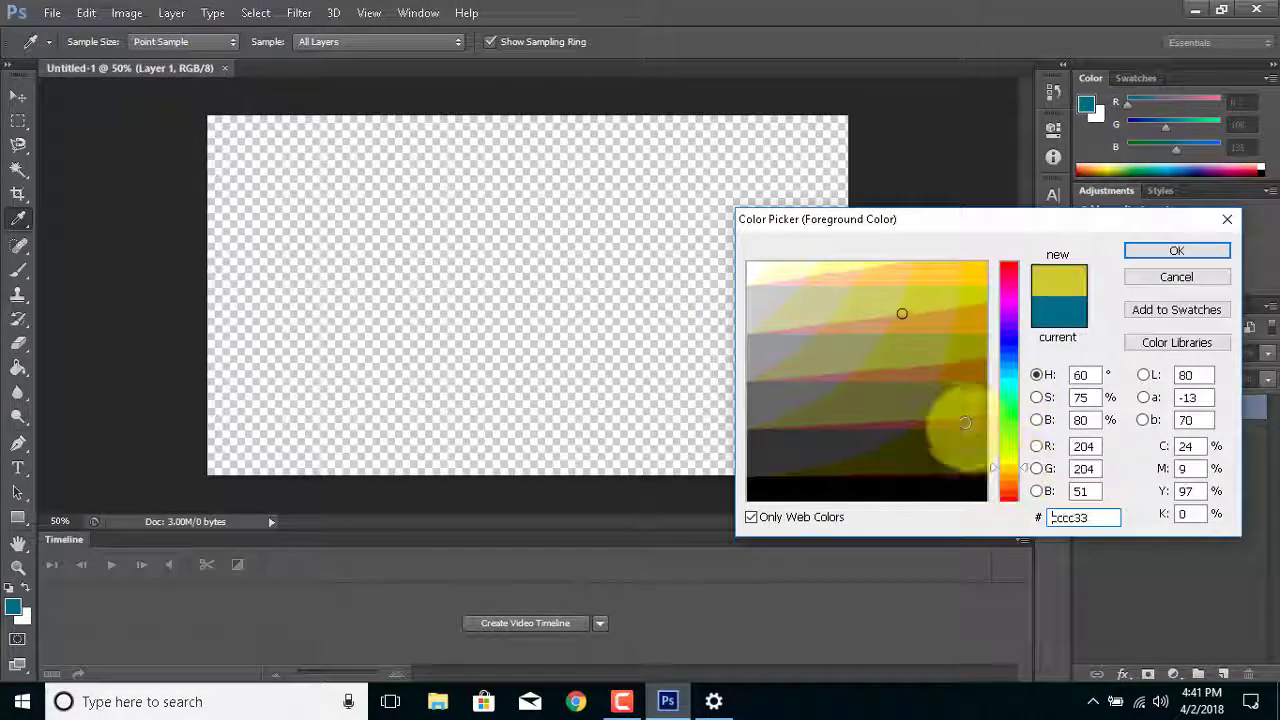
left_click(942, 360)
mouse_move(931, 378)
left_mouse_down()
mouse_move(863, 374)
mouse_move(824, 347)
left_mouse_up()
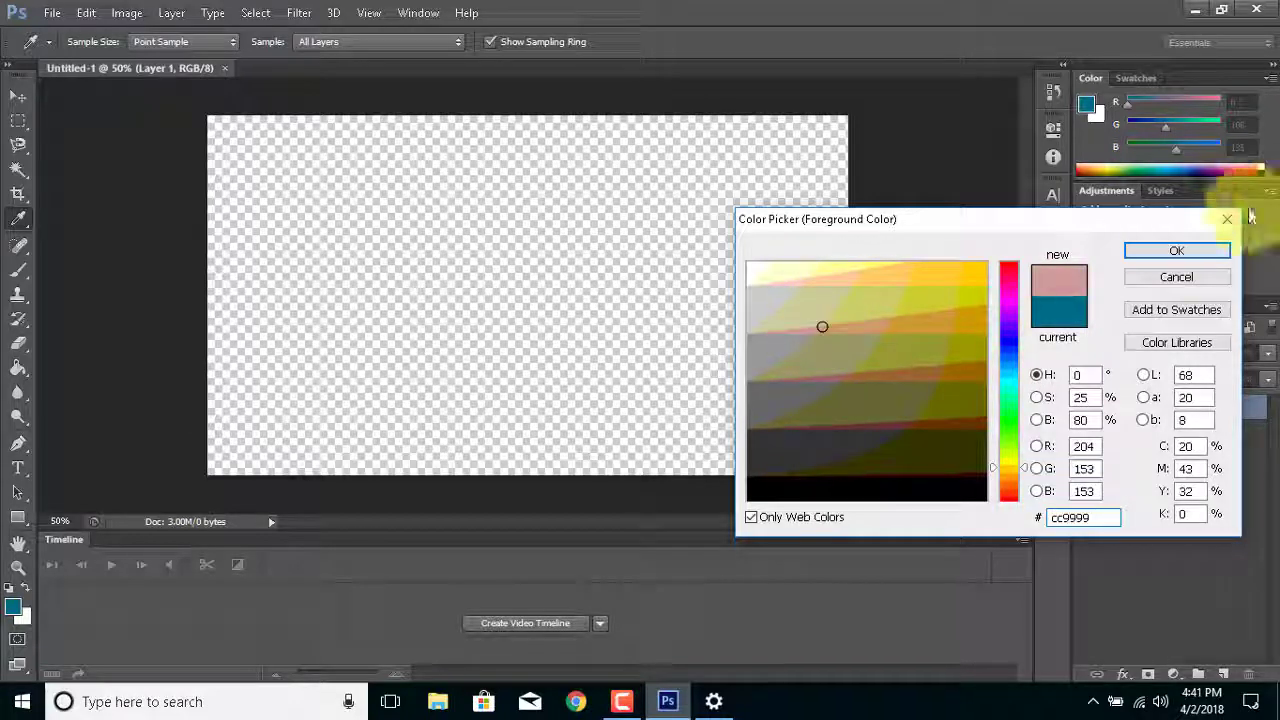
left_click(1176, 251)
key("g")
left_click(396, 294)
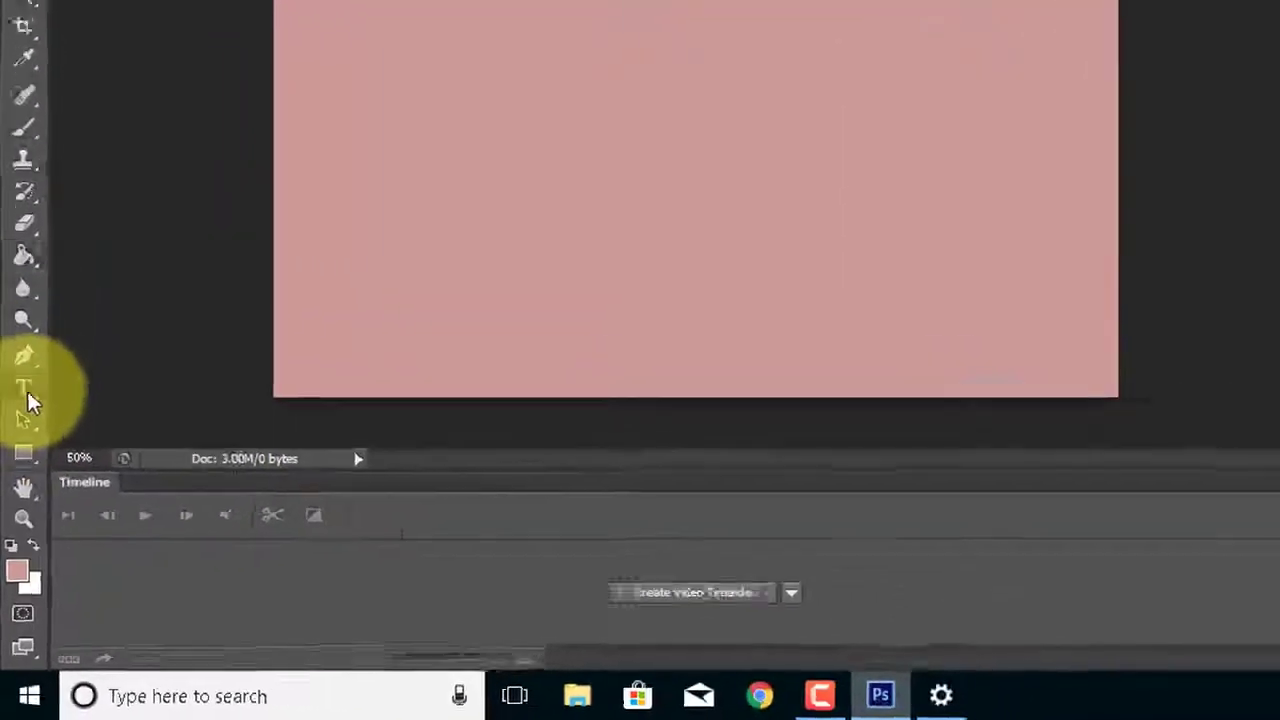
Add the horizontal text PROFESSOROFTECH across the upper half of the canvas.
left_click(18, 467)
left_click(311, 248)
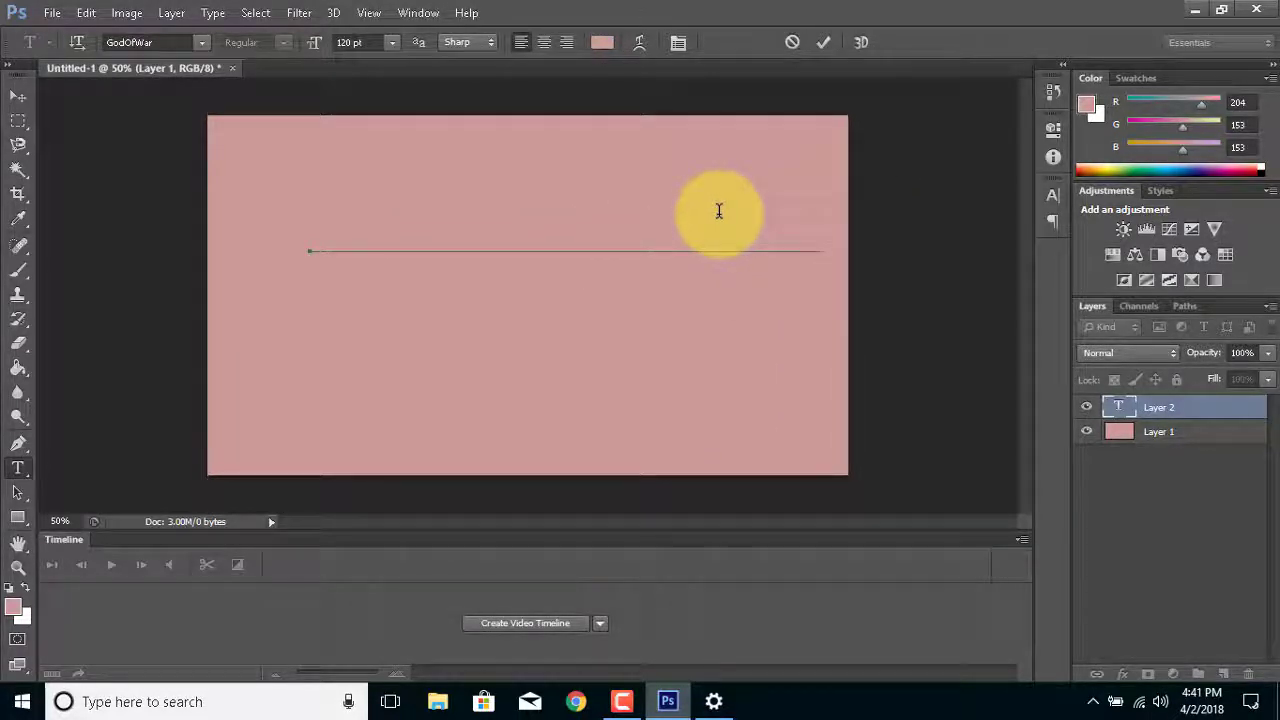
Recolor the entire text dark green 023500, with Only Web Colors turned off.
key("ctrl+a")
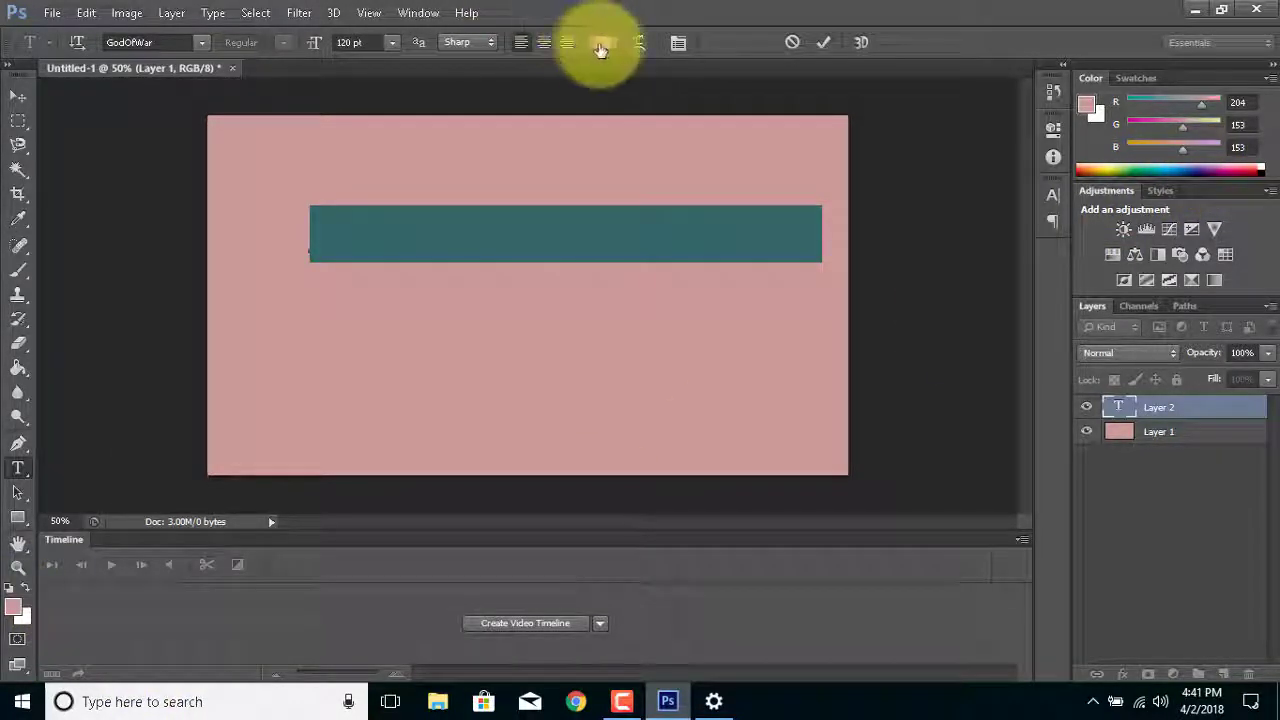
left_click(602, 42)
left_click(960, 318)
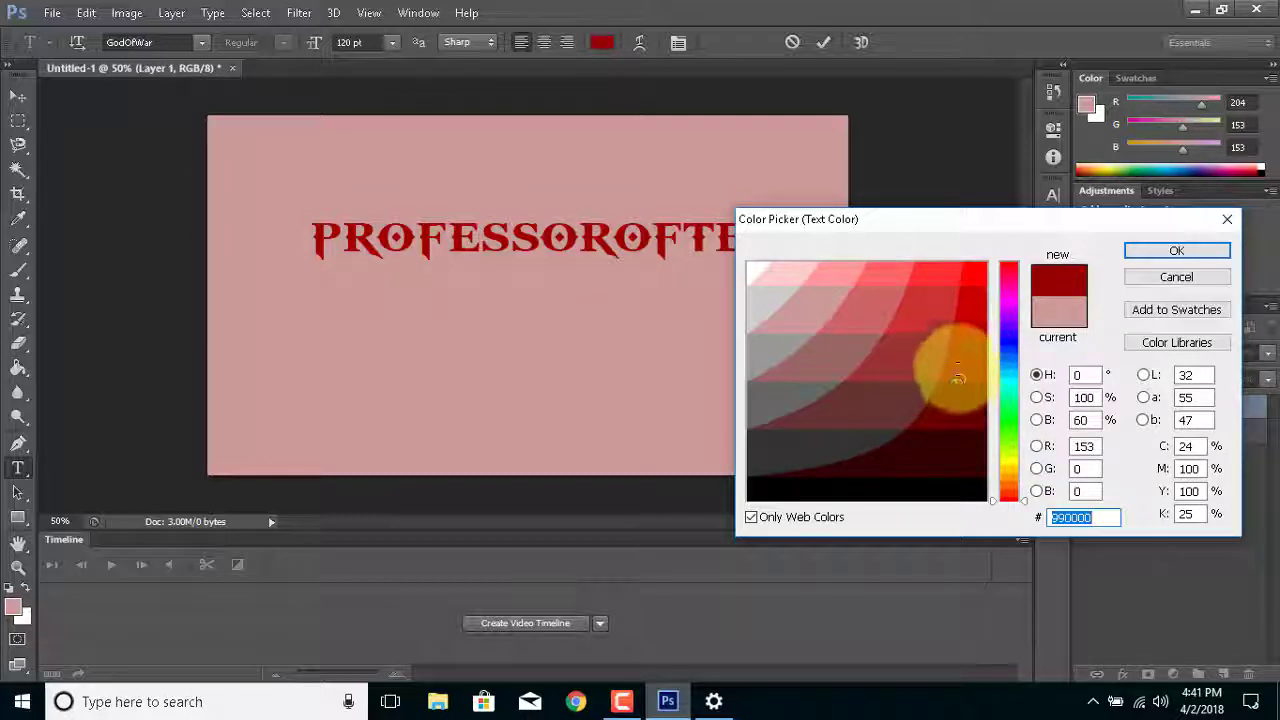
left_click_drag(960, 313, 956, 388)
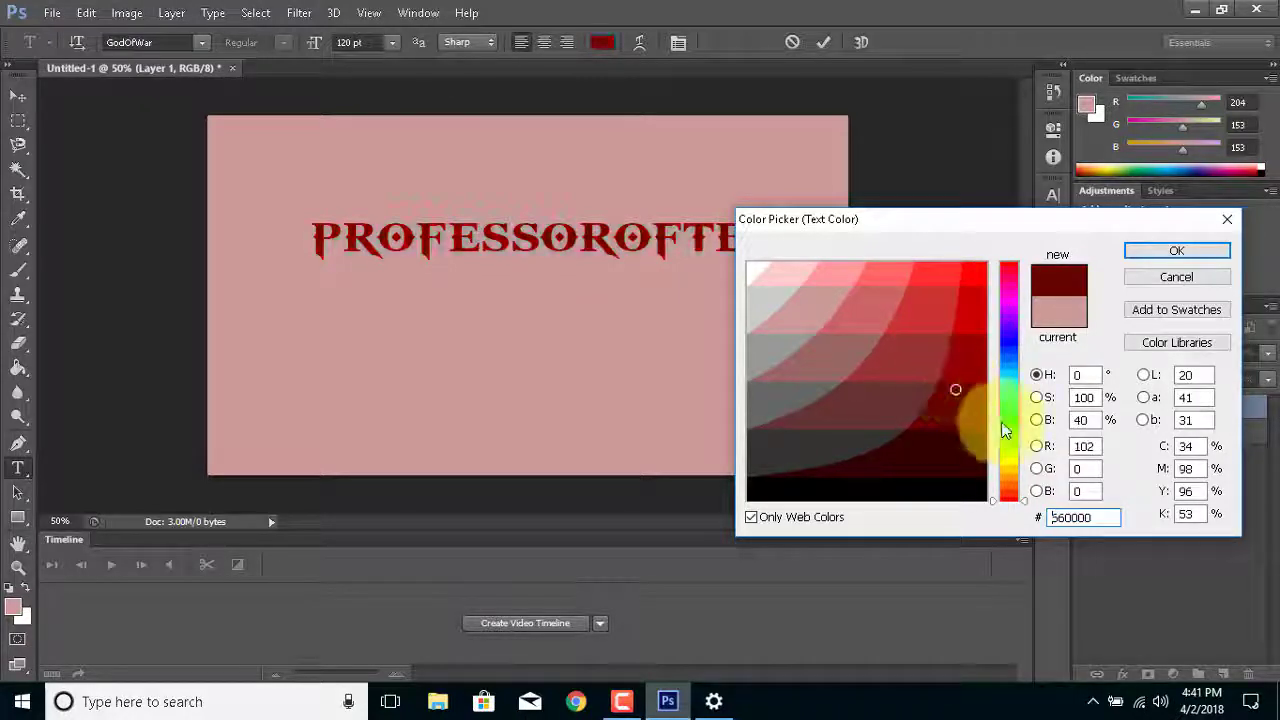
left_click(1010, 410)
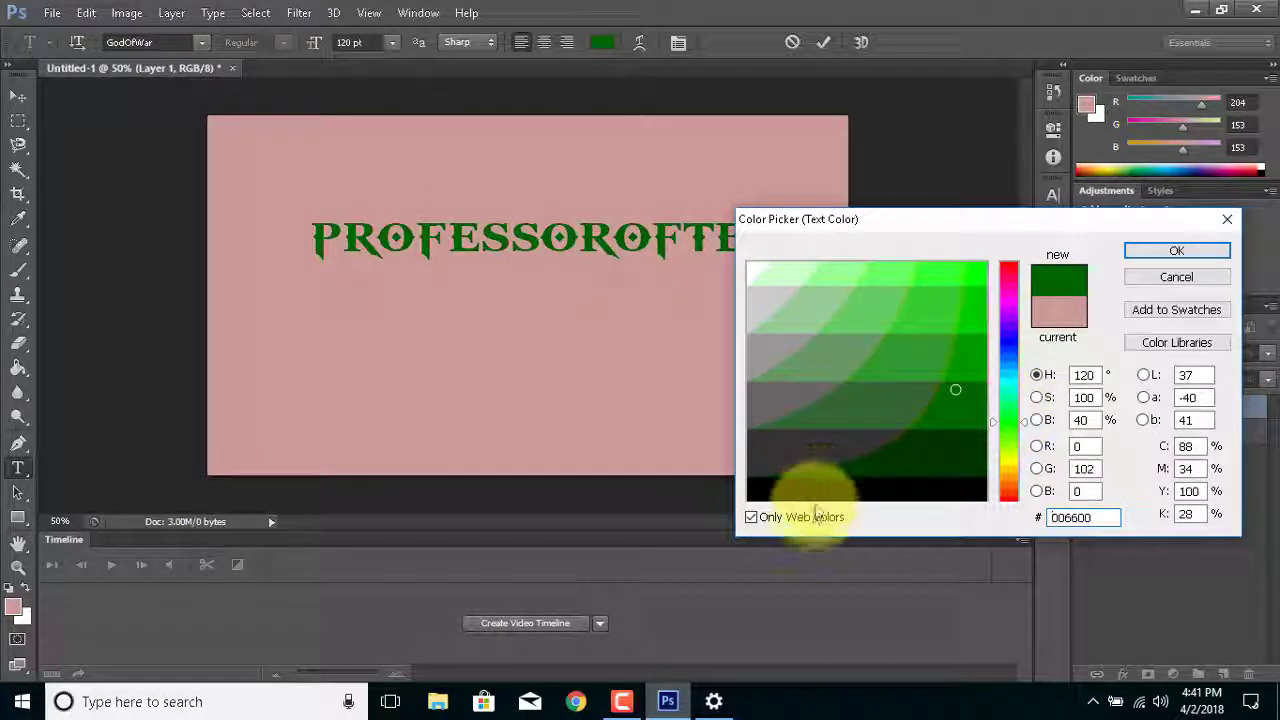
left_click(809, 517)
left_click(940, 373)
mouse_move(940, 373)
left_mouse_down()
mouse_move(966, 362)
mouse_move(966, 457)
mouse_move(957, 429)
mouse_move(979, 417)
mouse_move(984, 452)
left_mouse_up()
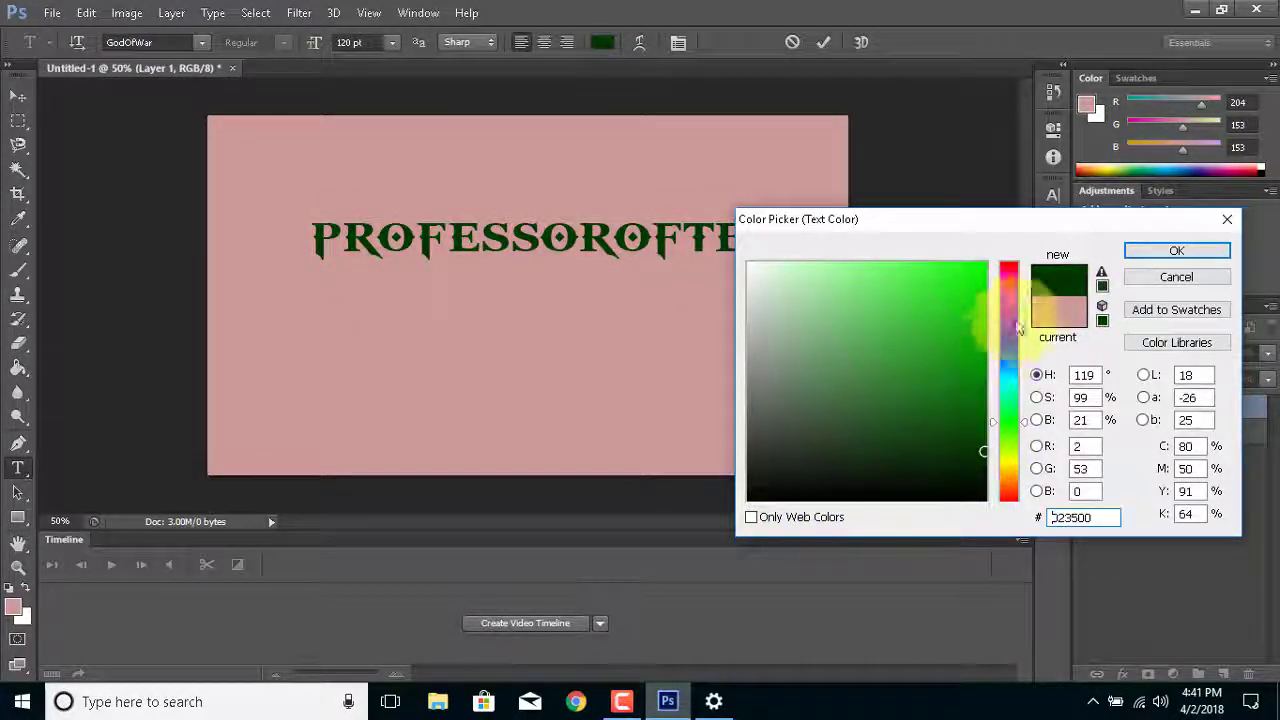
left_click(1176, 251)
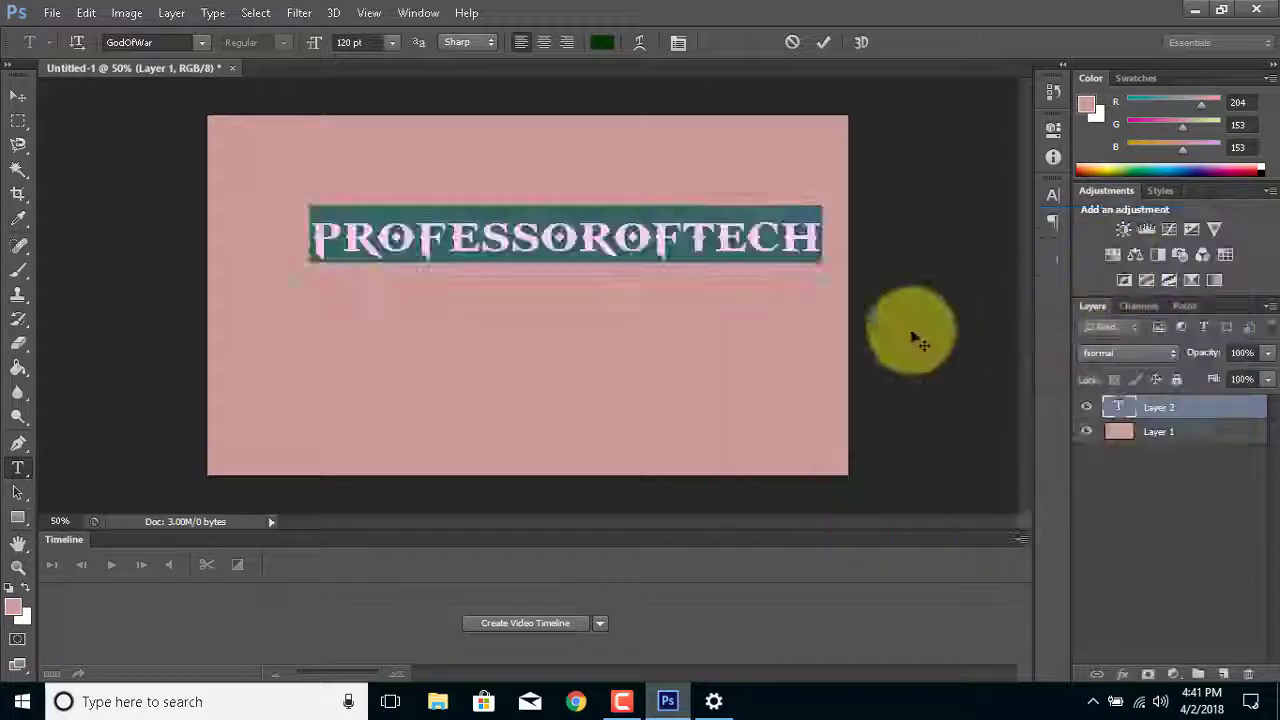
Increase the font size to 150 pt and move the text so it spans the middle of the canvas.
left_click_drag(686, 280, 651, 291)
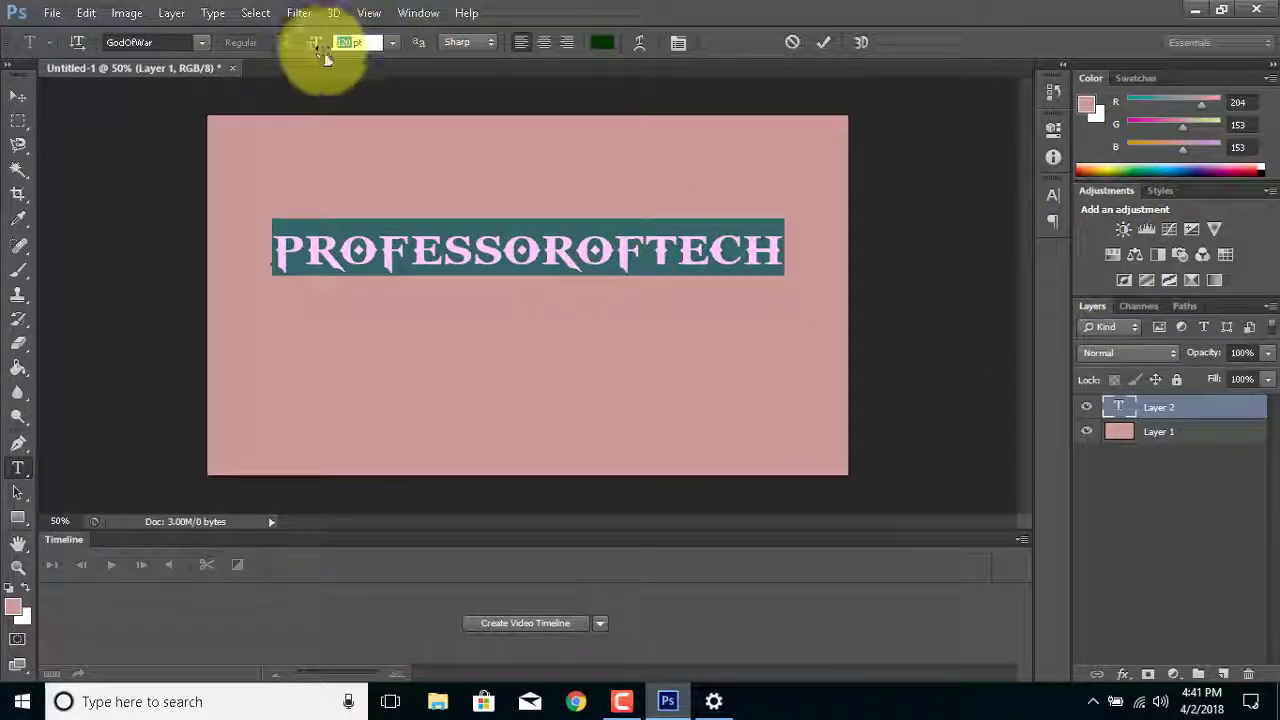
type("150")
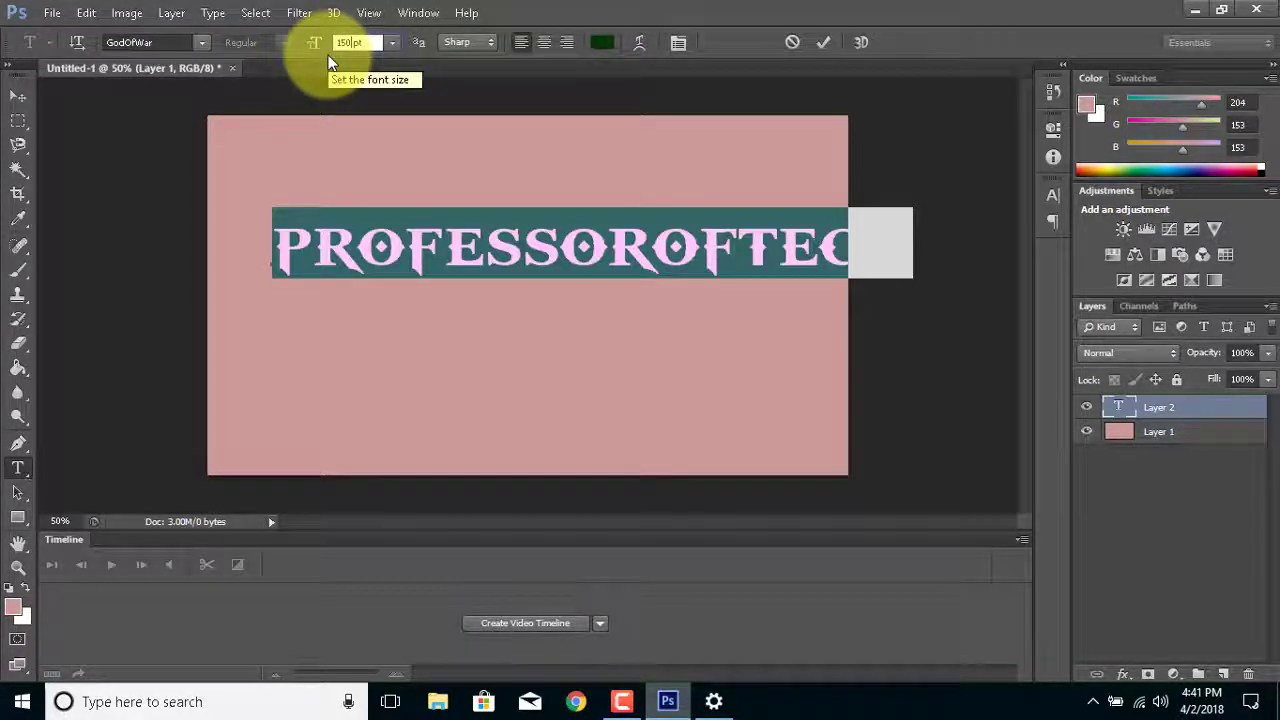
key("Return")
left_click_drag(573, 318, 510, 368)
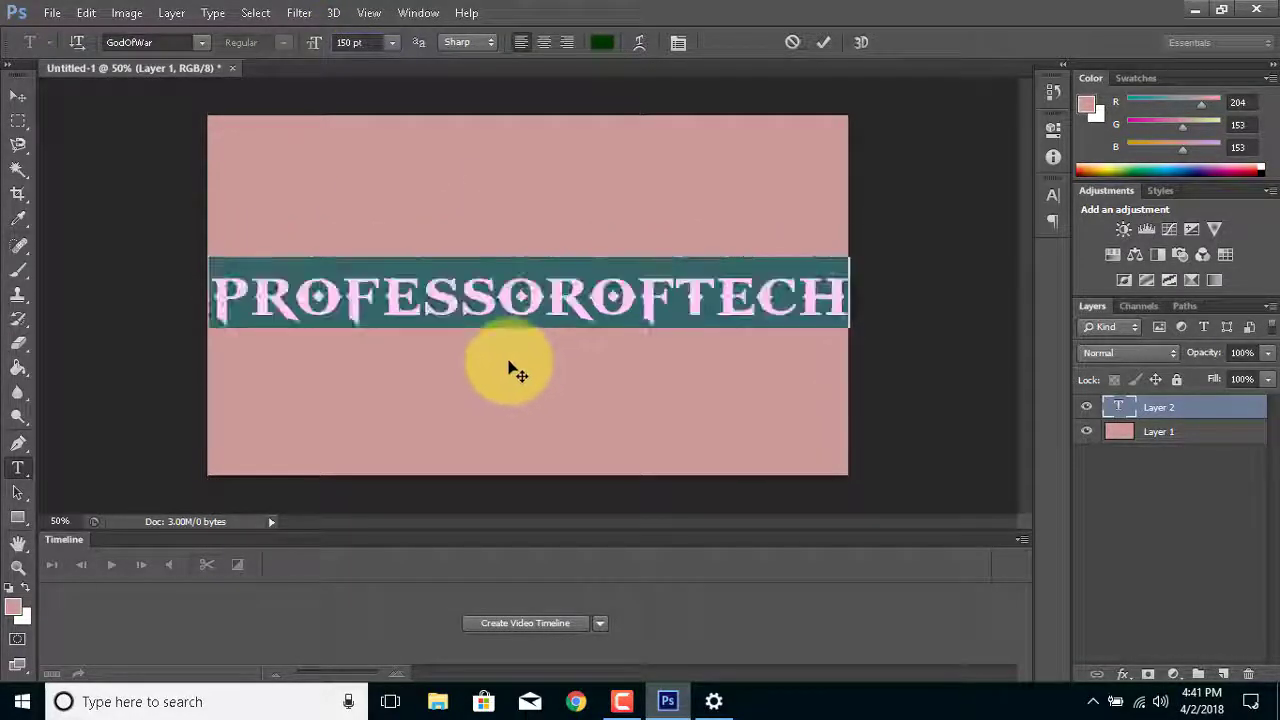
Select the whole PROFESSOROFTECH text and open the Warp Text settings for it.
left_click(459, 295)
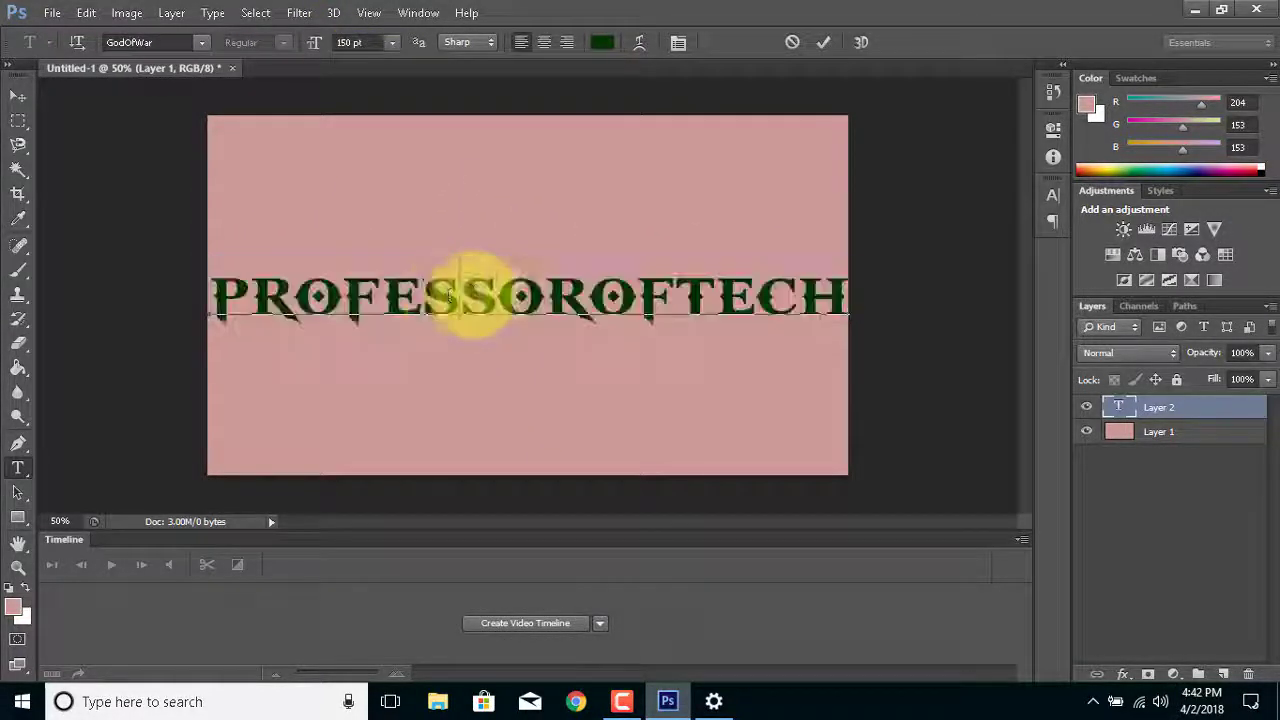
key("ctrl+a")
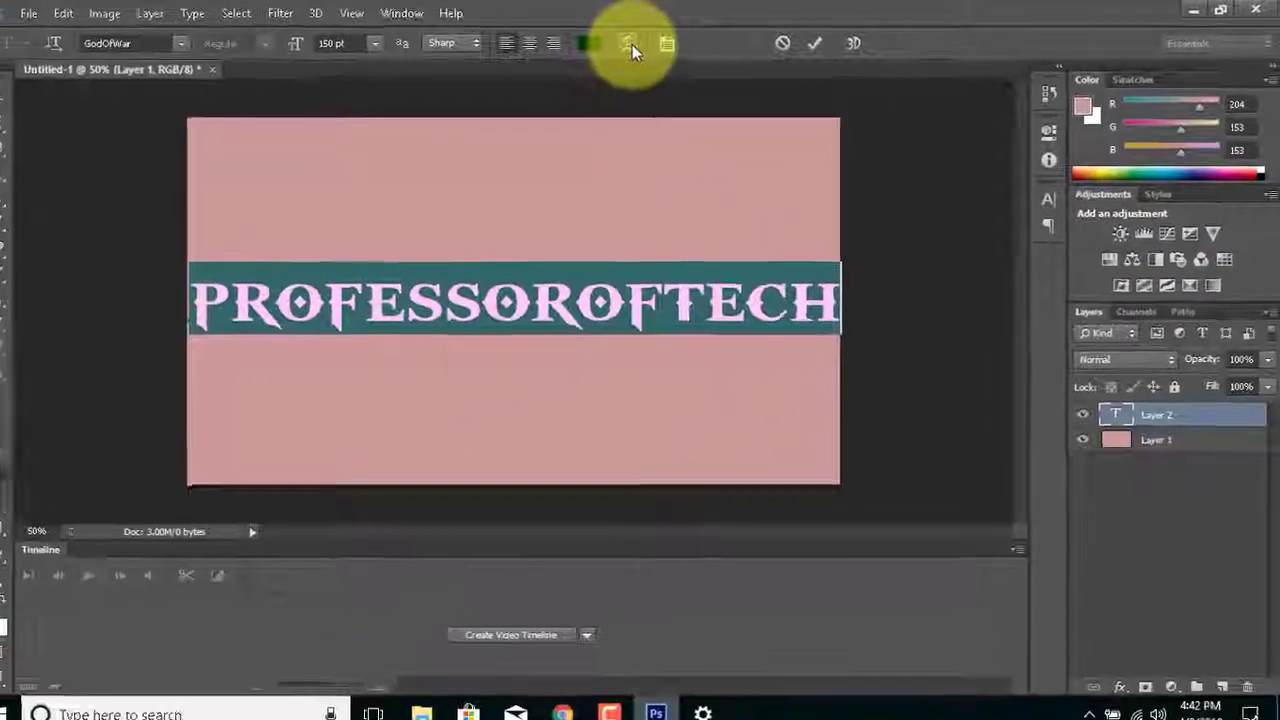
left_click(391, 59)
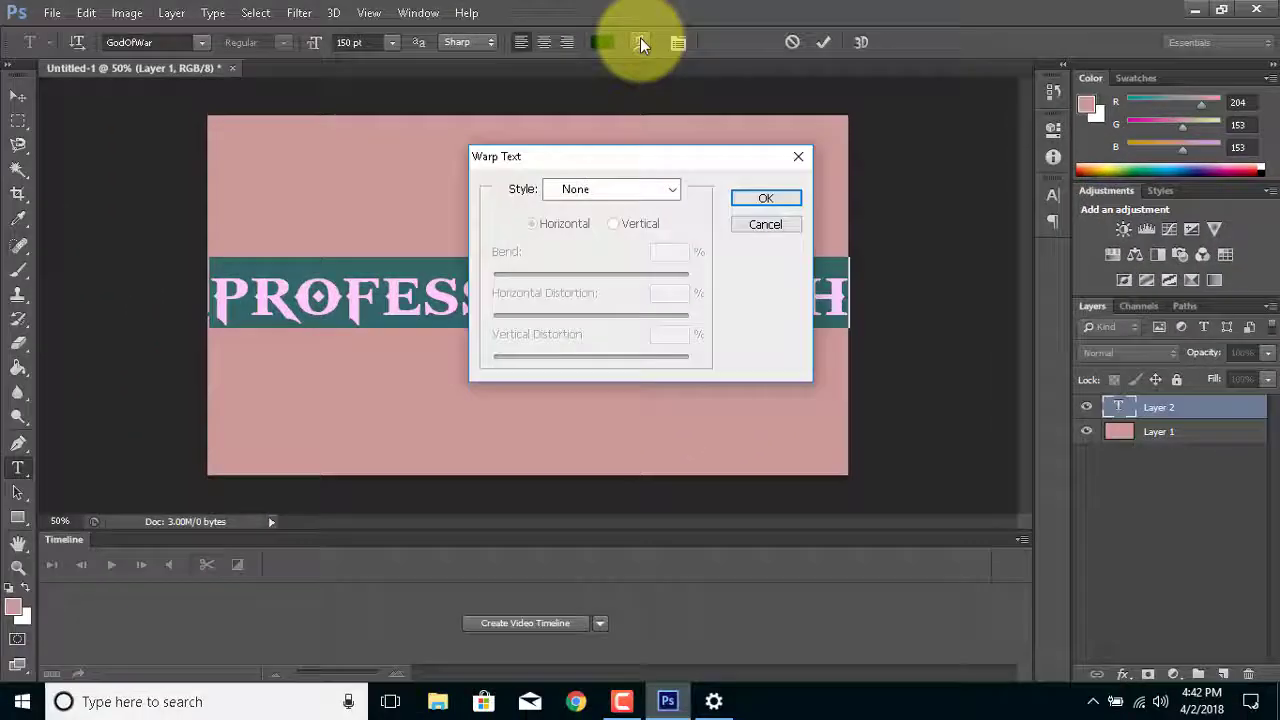
Try the Fisheye, Arc Upper and Wave warp styles on the text.
left_click(594, 182)
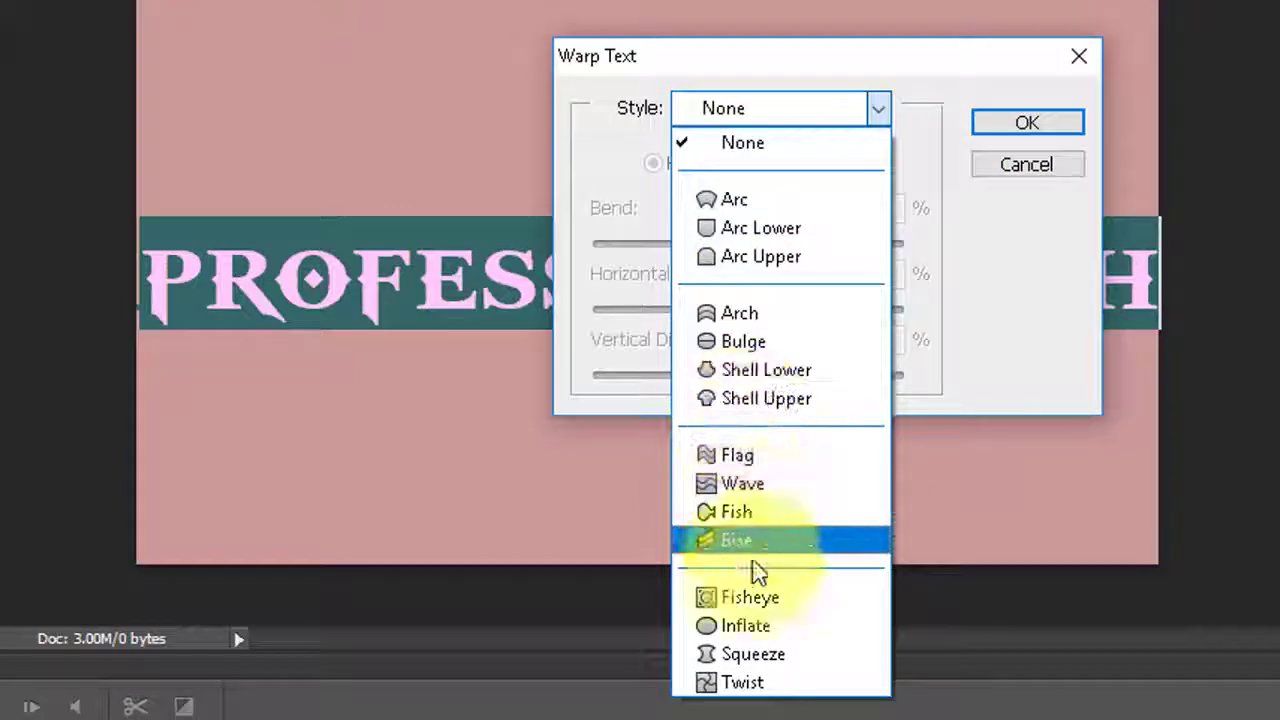
left_click(758, 596)
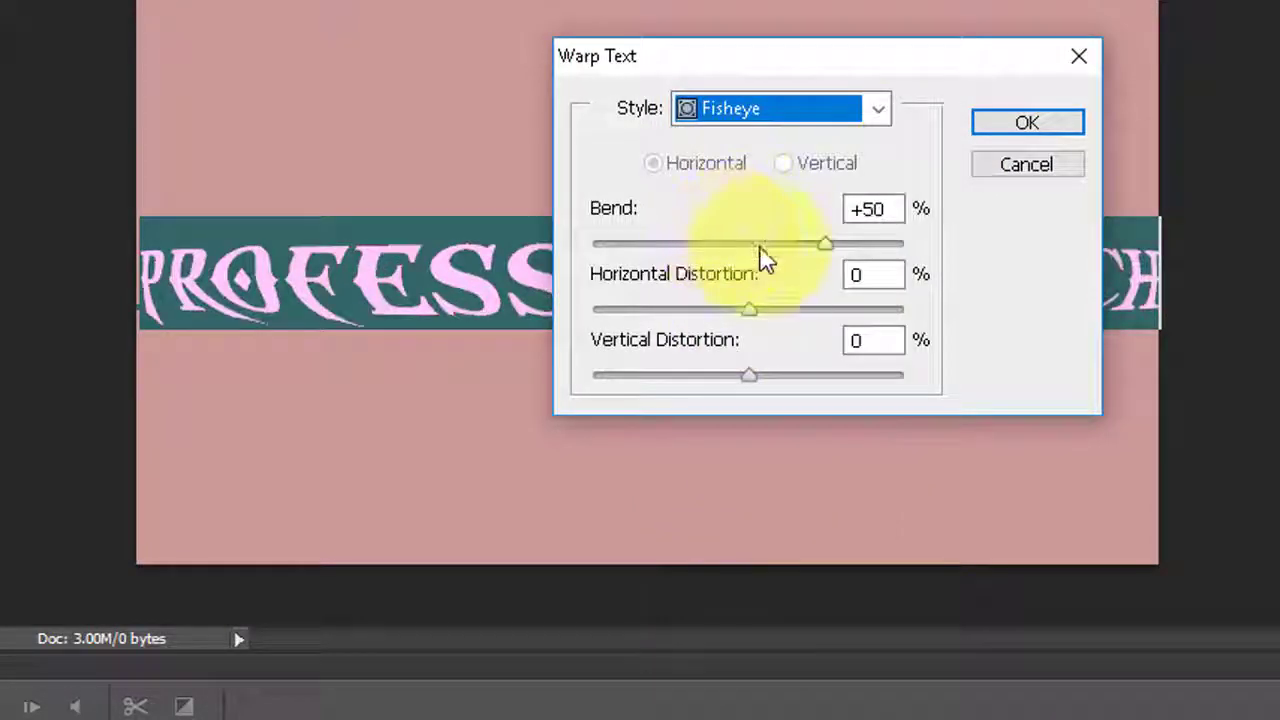
left_click(820, 122)
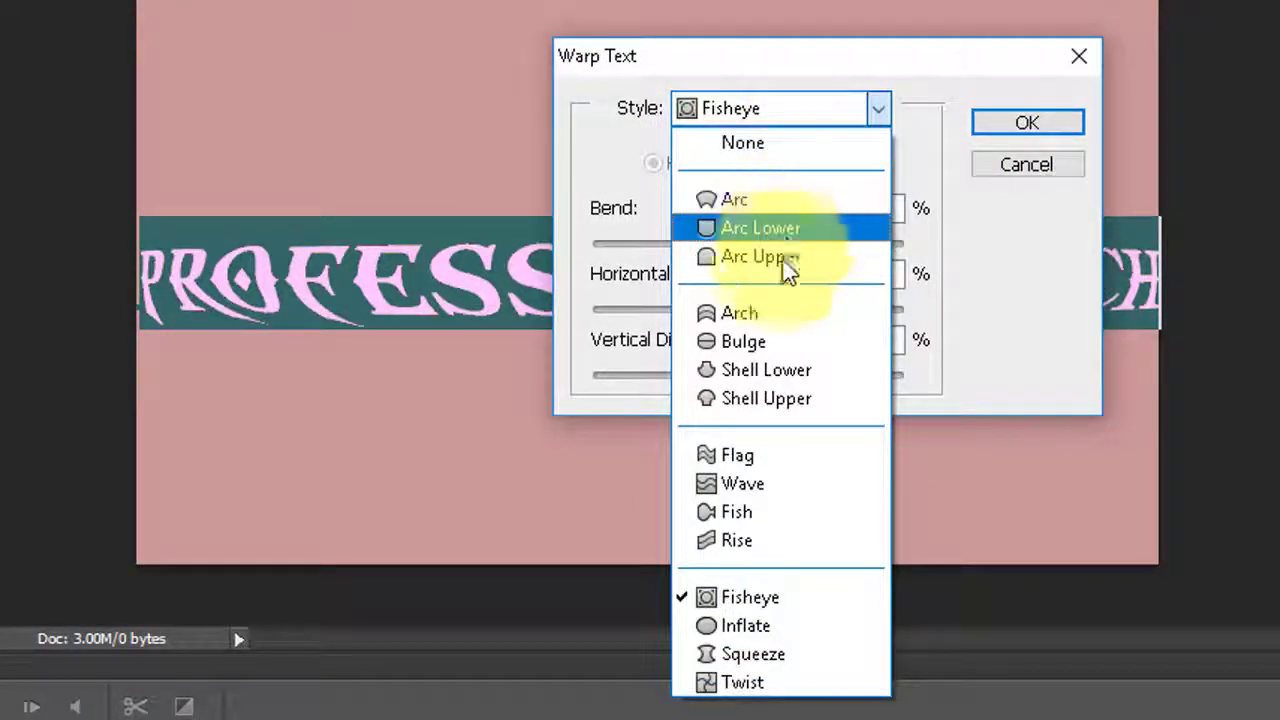
left_click(787, 258)
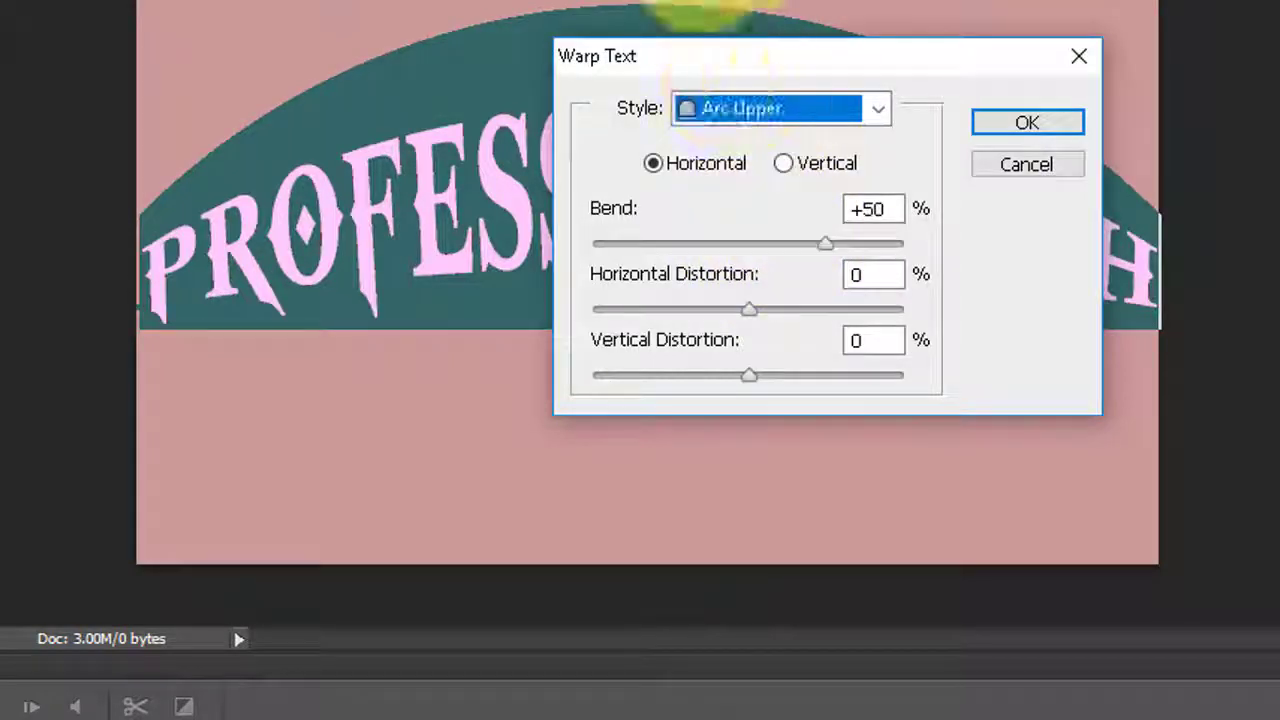
left_click(803, 125)
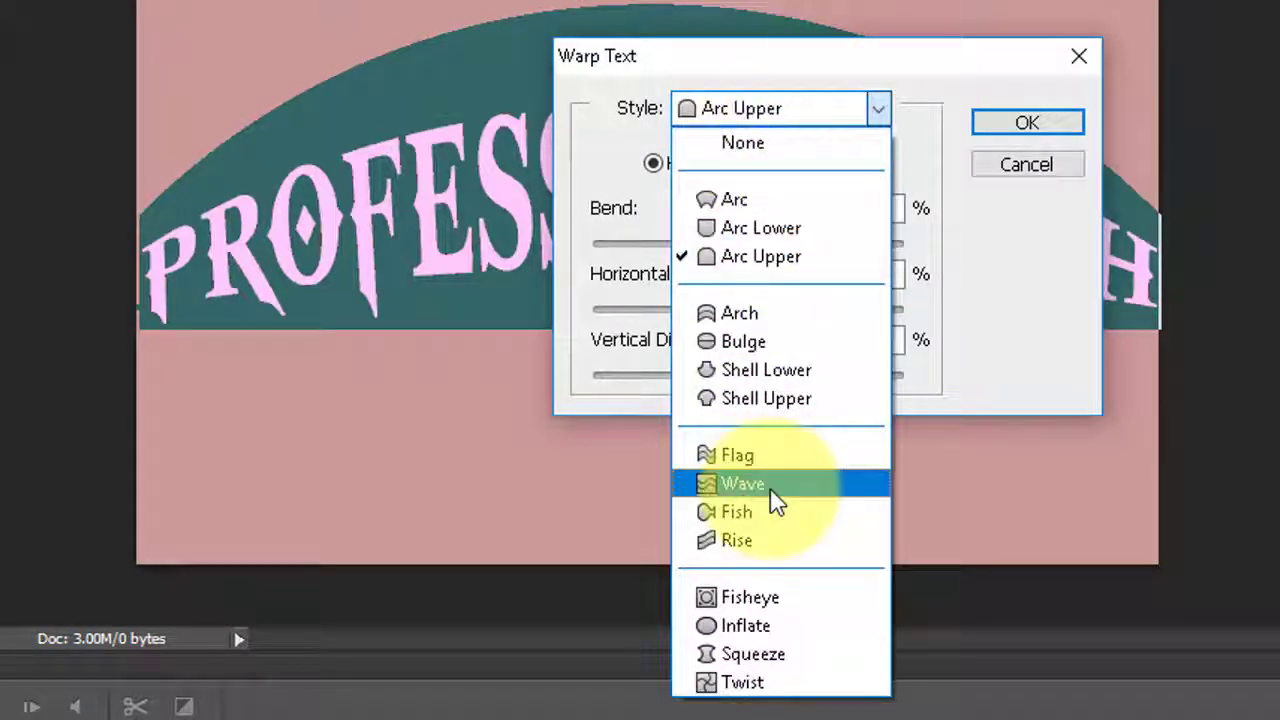
left_click(776, 490)
Warp the text horizontally with the Flag style, using bend +46%, horizontal distortion -16% and vertical distortion -1%.
left_click(837, 118)
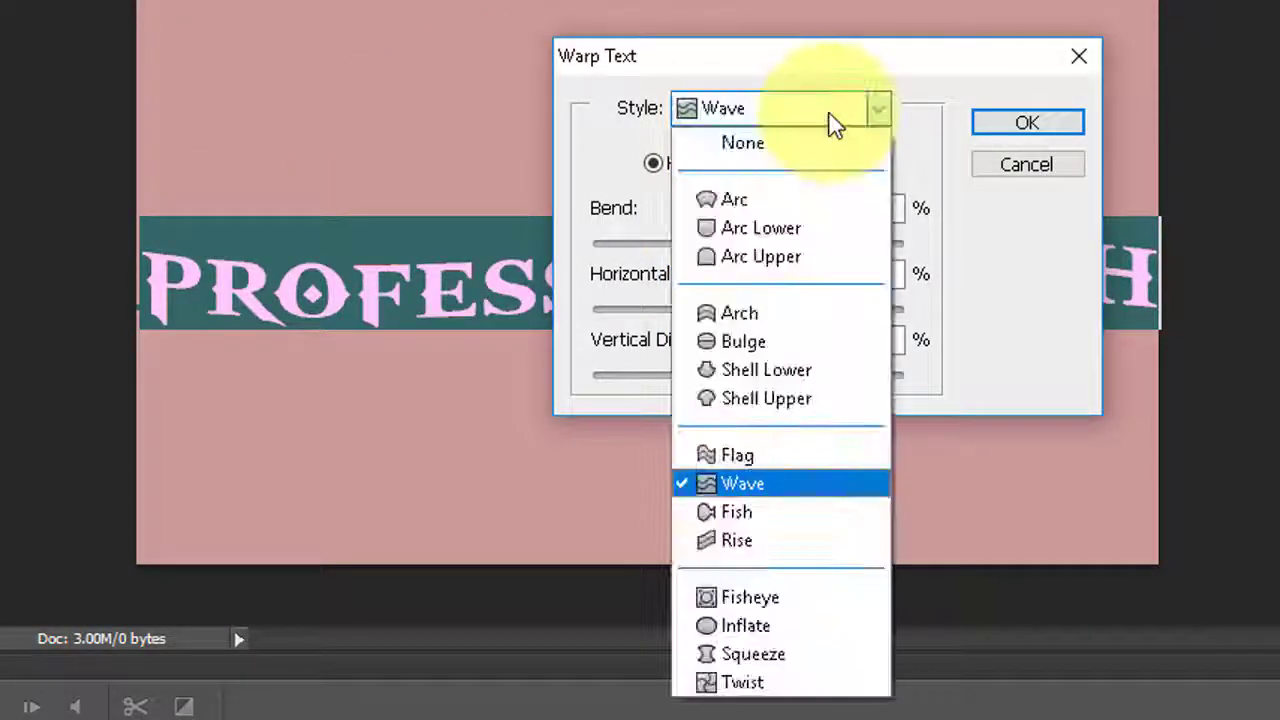
left_click(757, 460)
left_click_drag(827, 248, 875, 248)
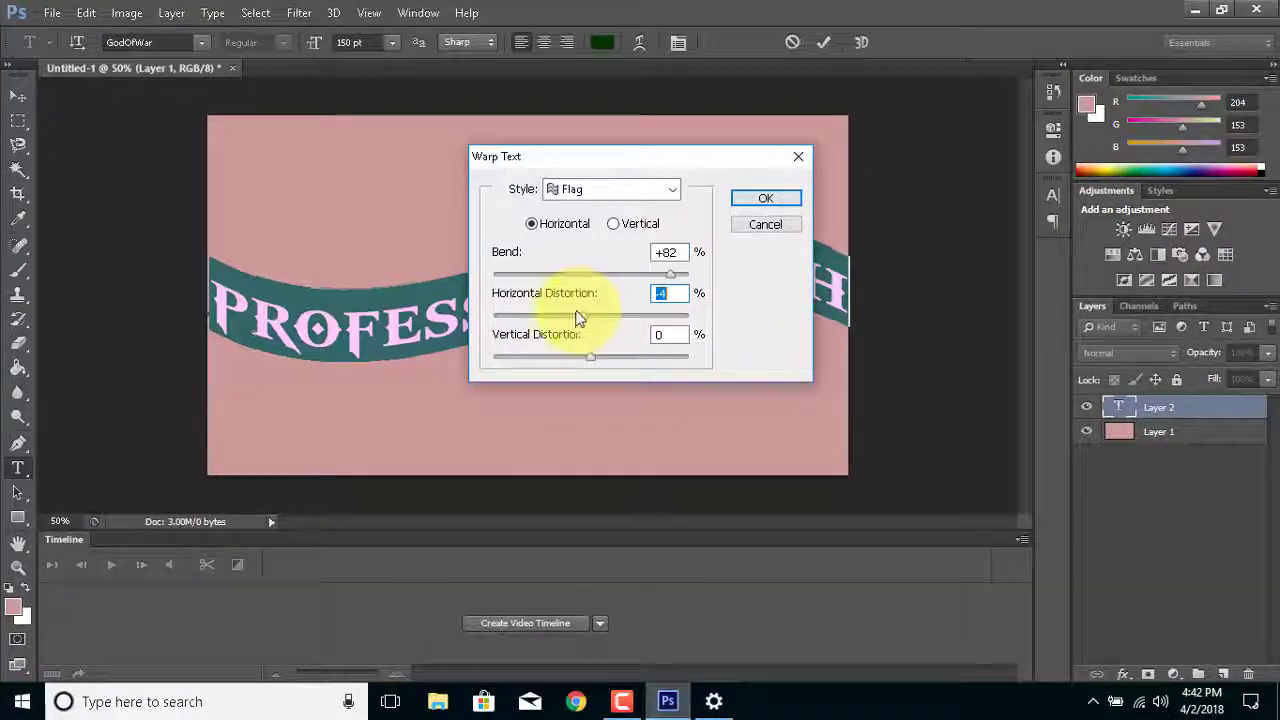
left_click_drag(666, 280, 635, 276)
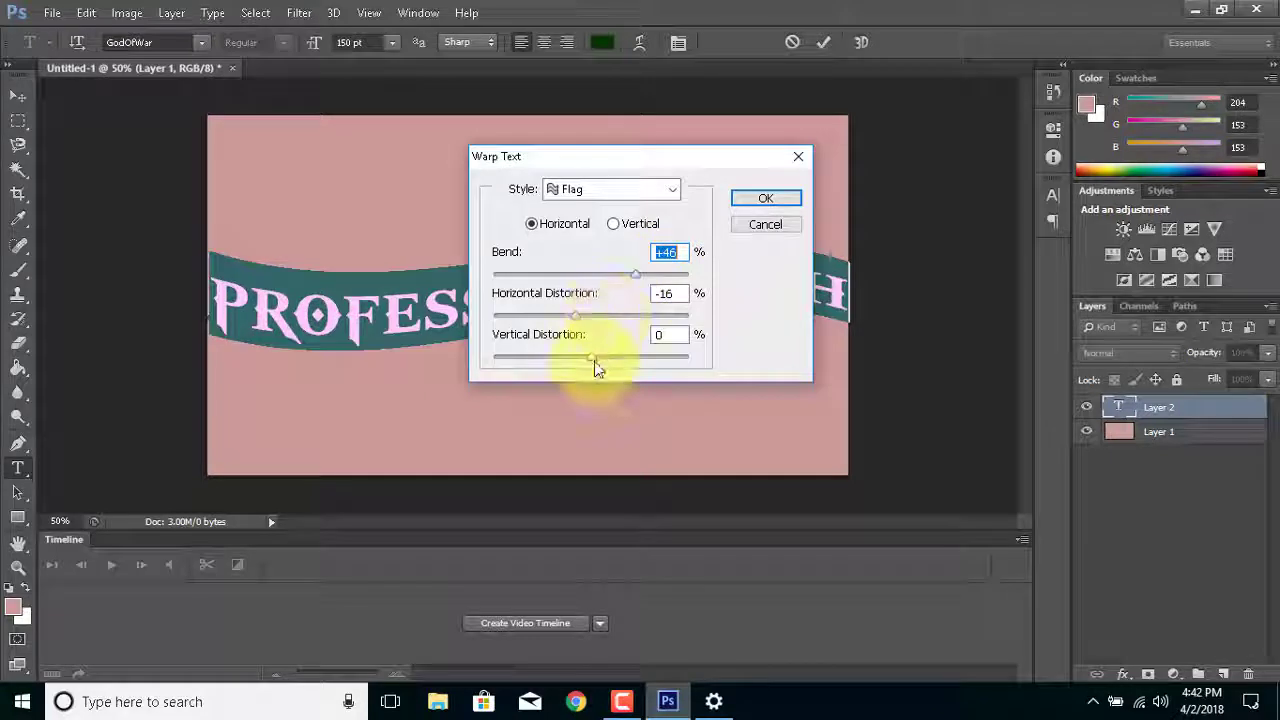
mouse_move(600, 357)
left_mouse_down()
mouse_move(614, 357)
mouse_move(589, 357)
left_mouse_up()
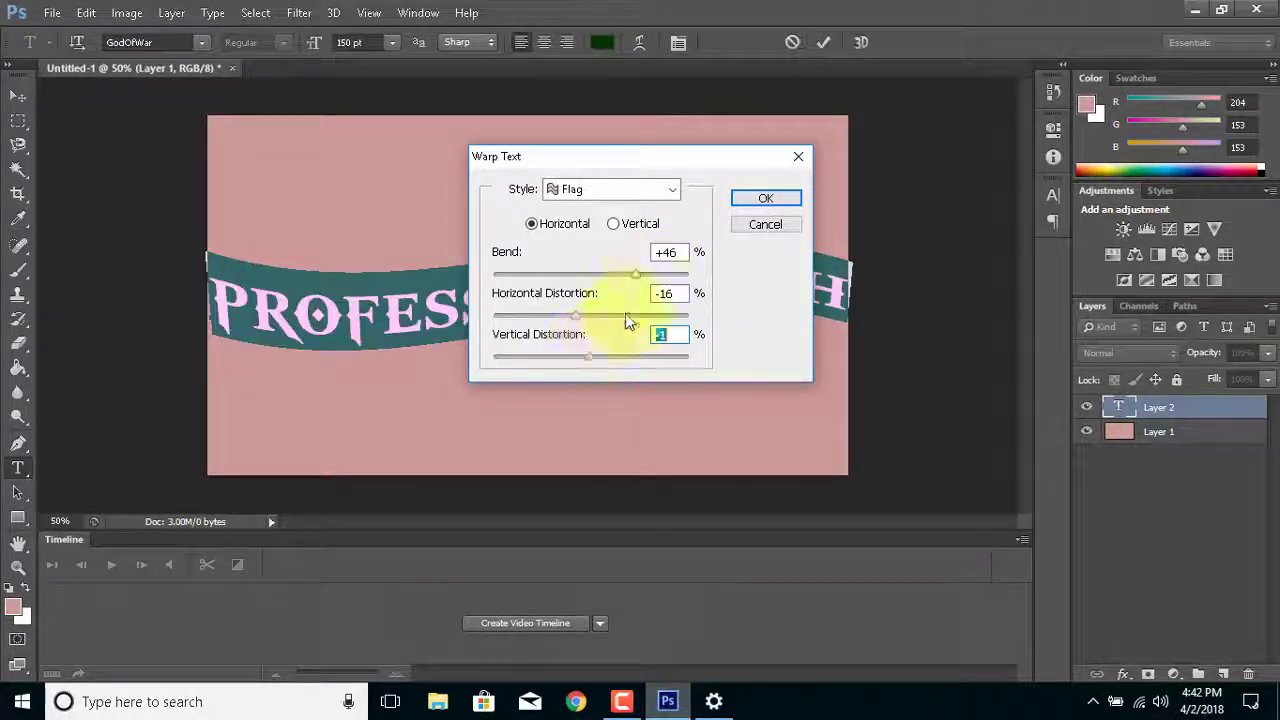
left_click(764, 200)
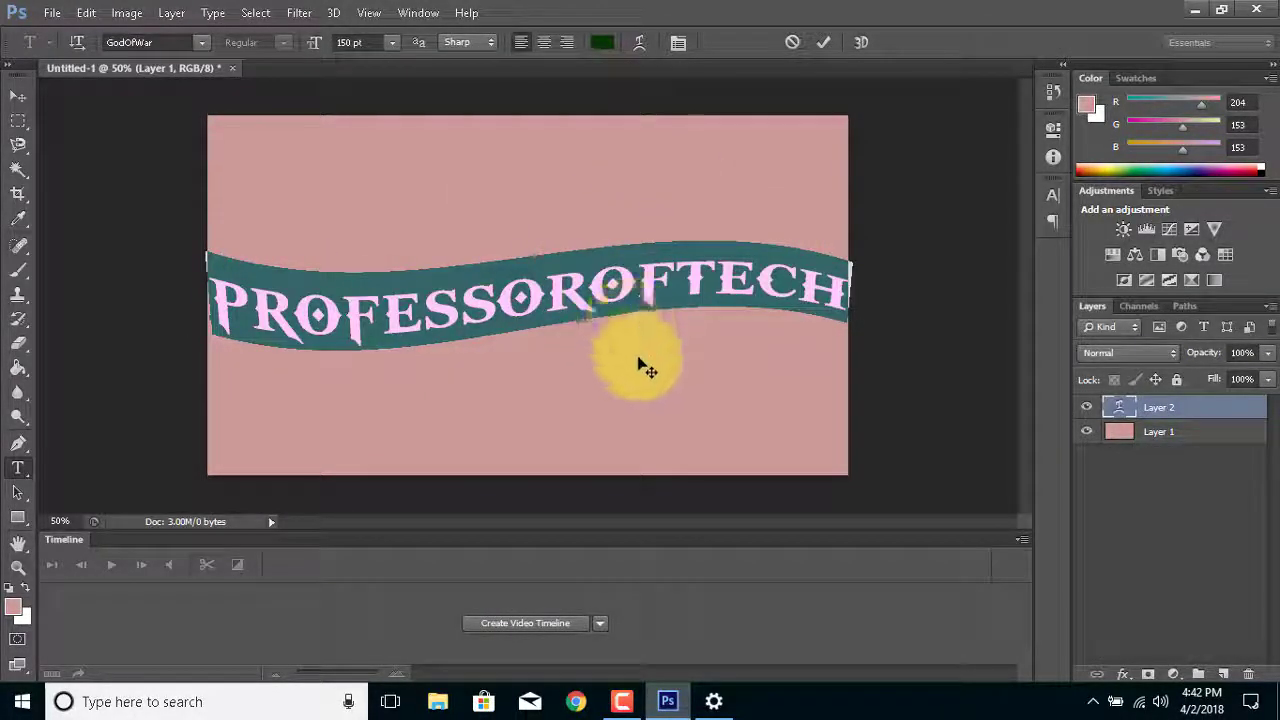
left_click(620, 282)
left_click_drag(1129, 14, 1229, 222)
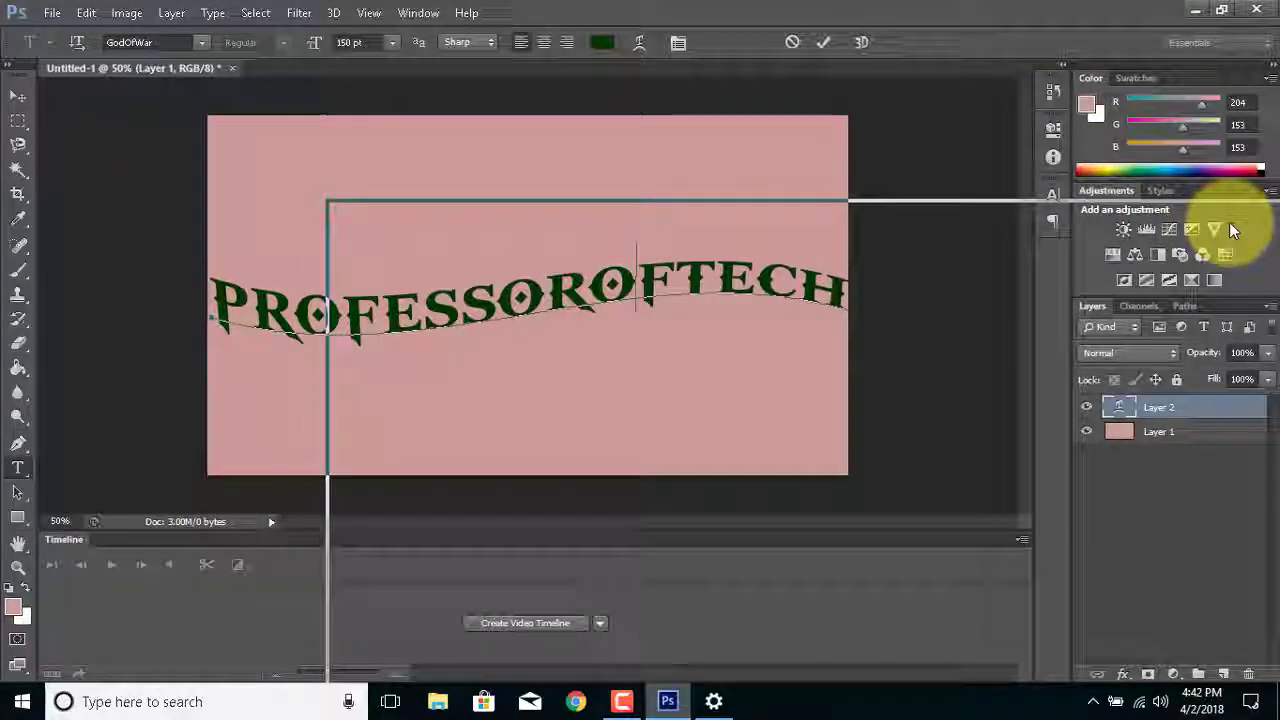
left_click_drag(1037, 217, 803, 6)
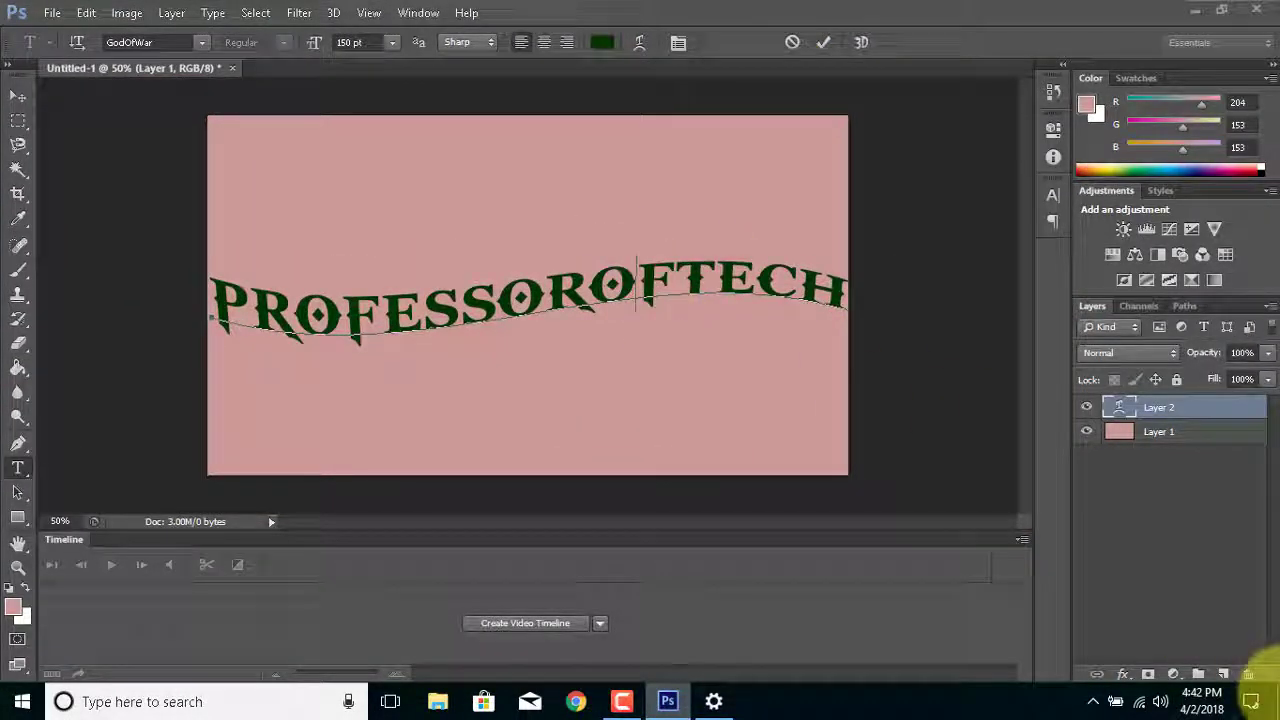
left_click(1274, 690)
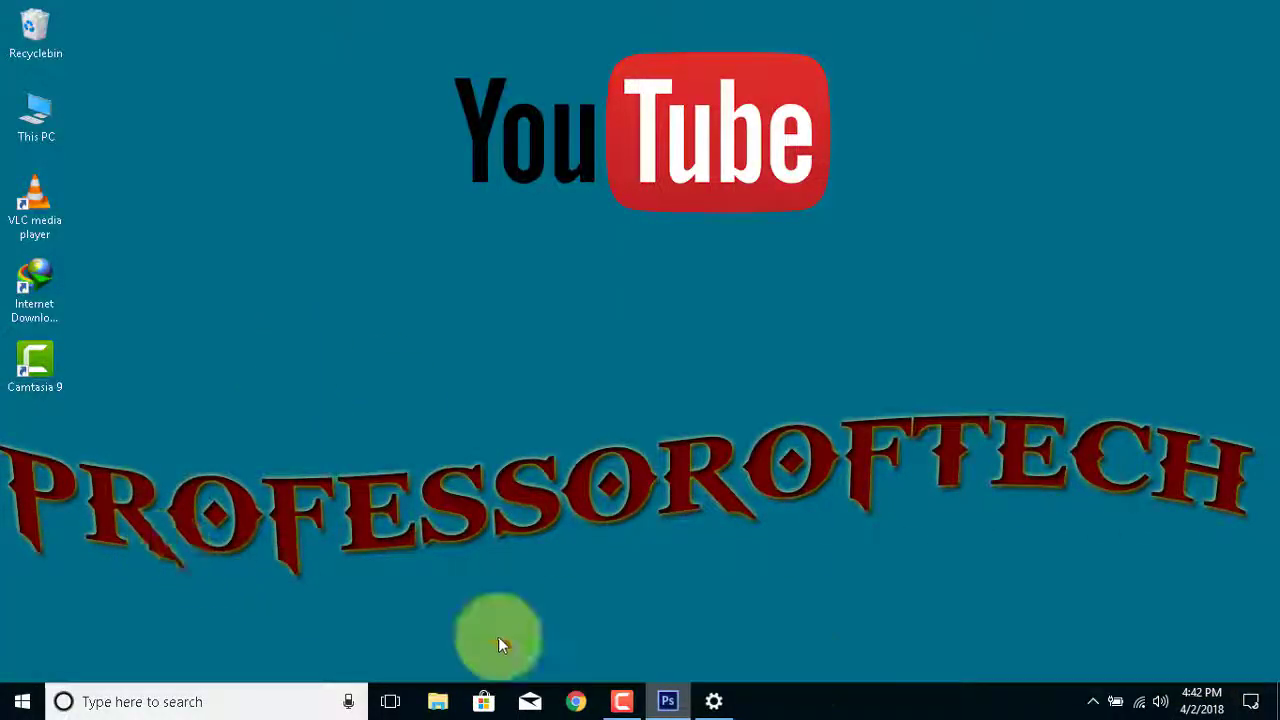
left_click(714, 700)
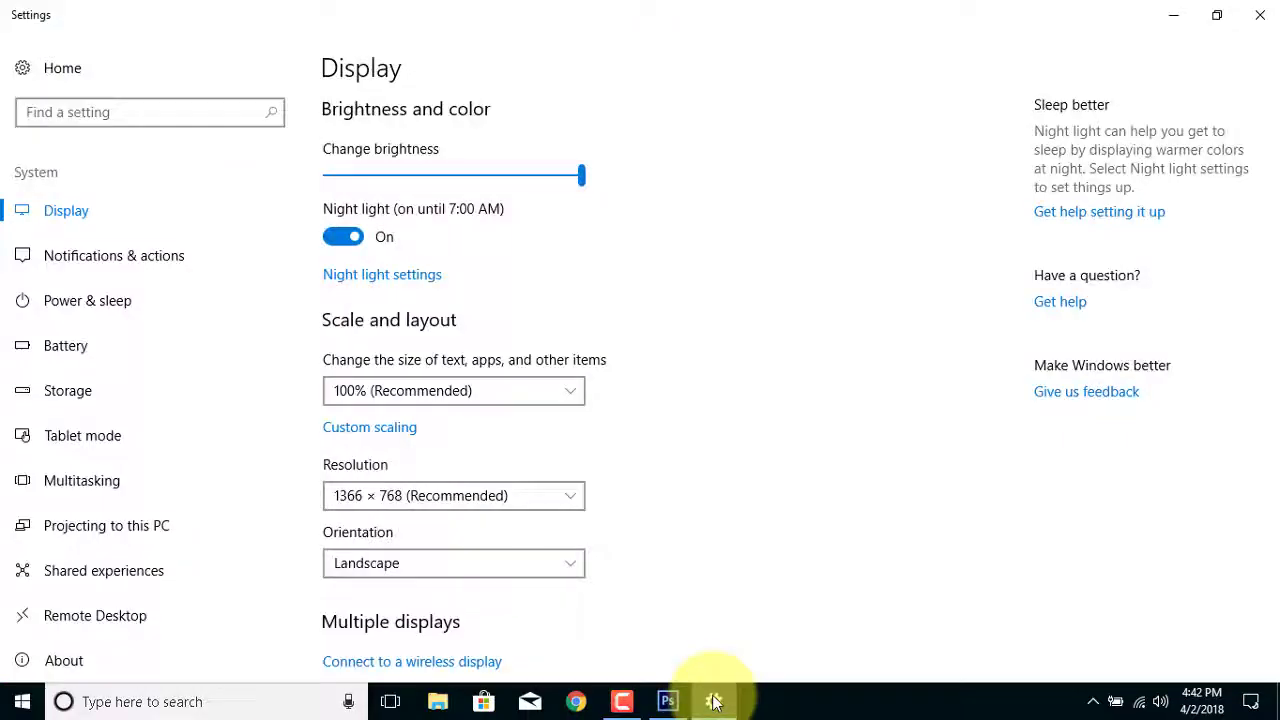
left_click(660, 704)
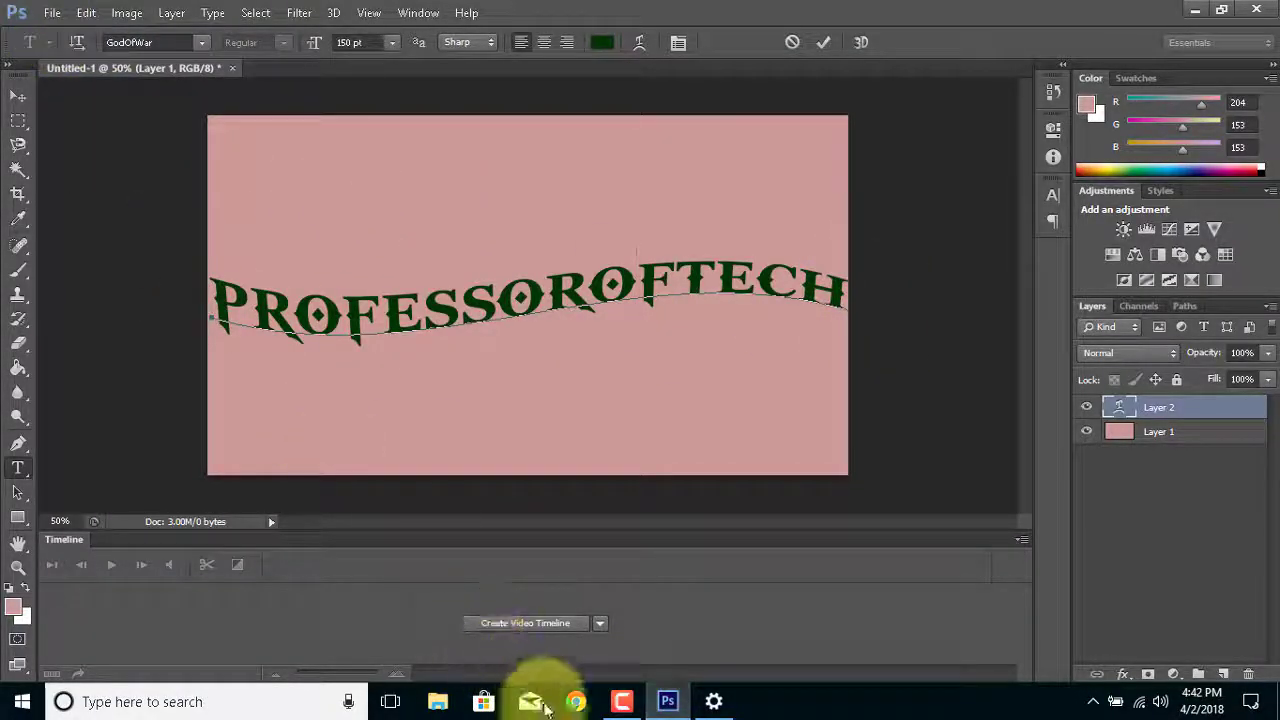
Switch to Chrome and search Google Images for "facebook transparent".
left_click(576, 701)
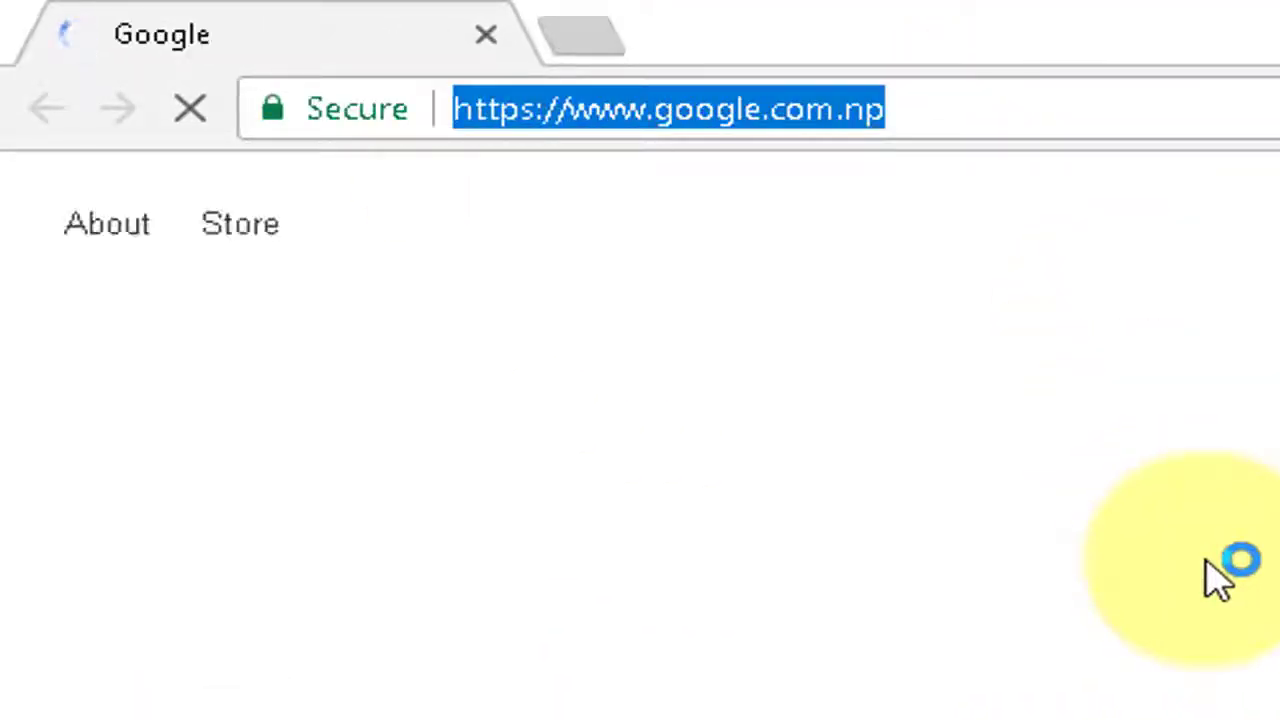
type("facebook ")
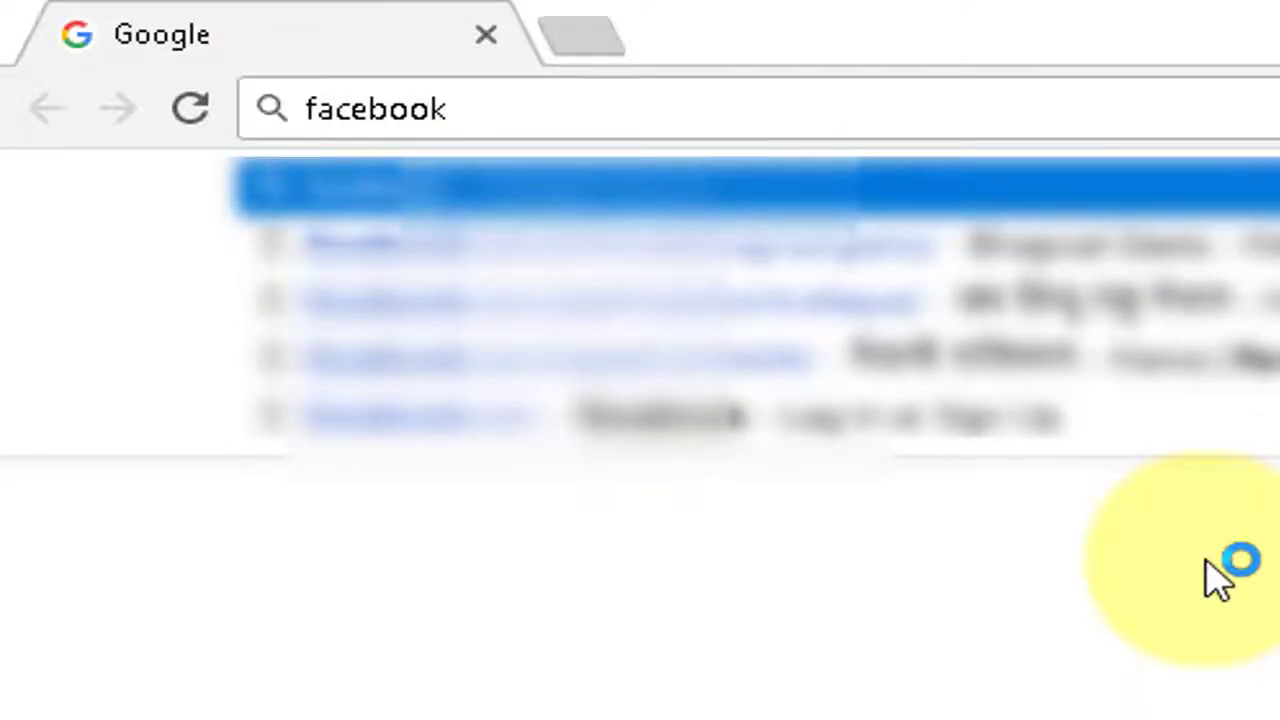
type("tran")
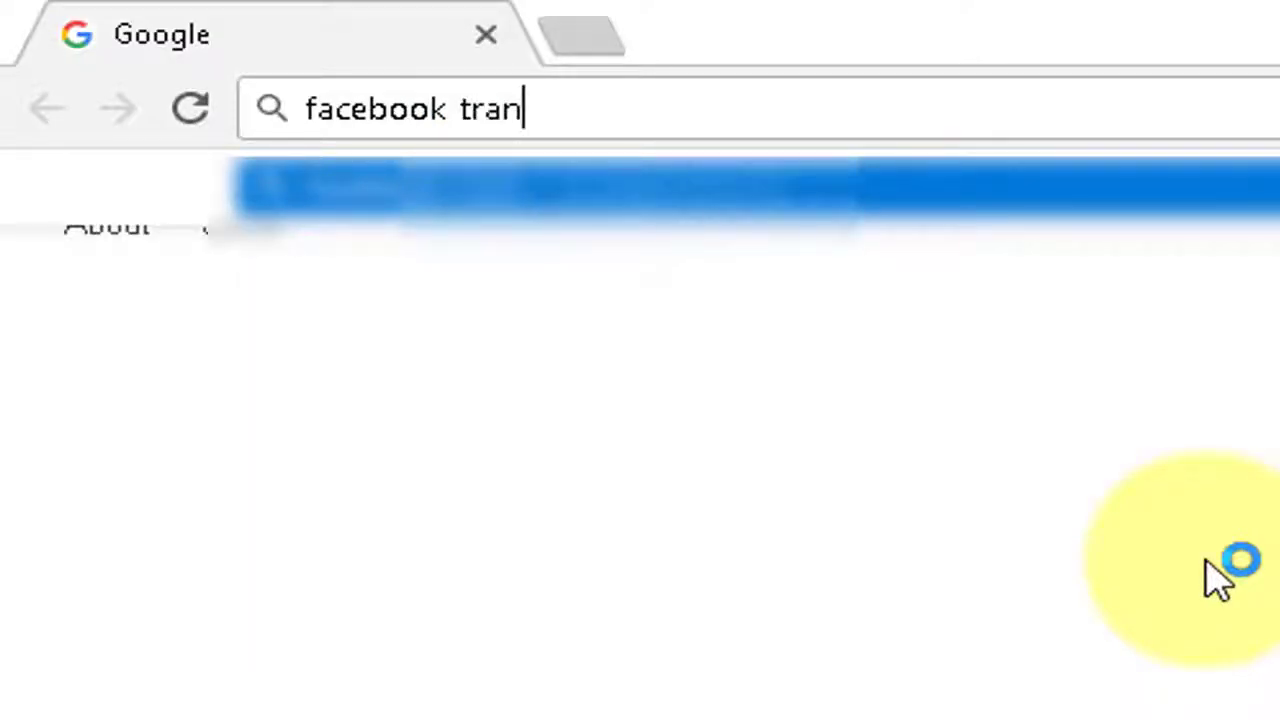
type("spare")
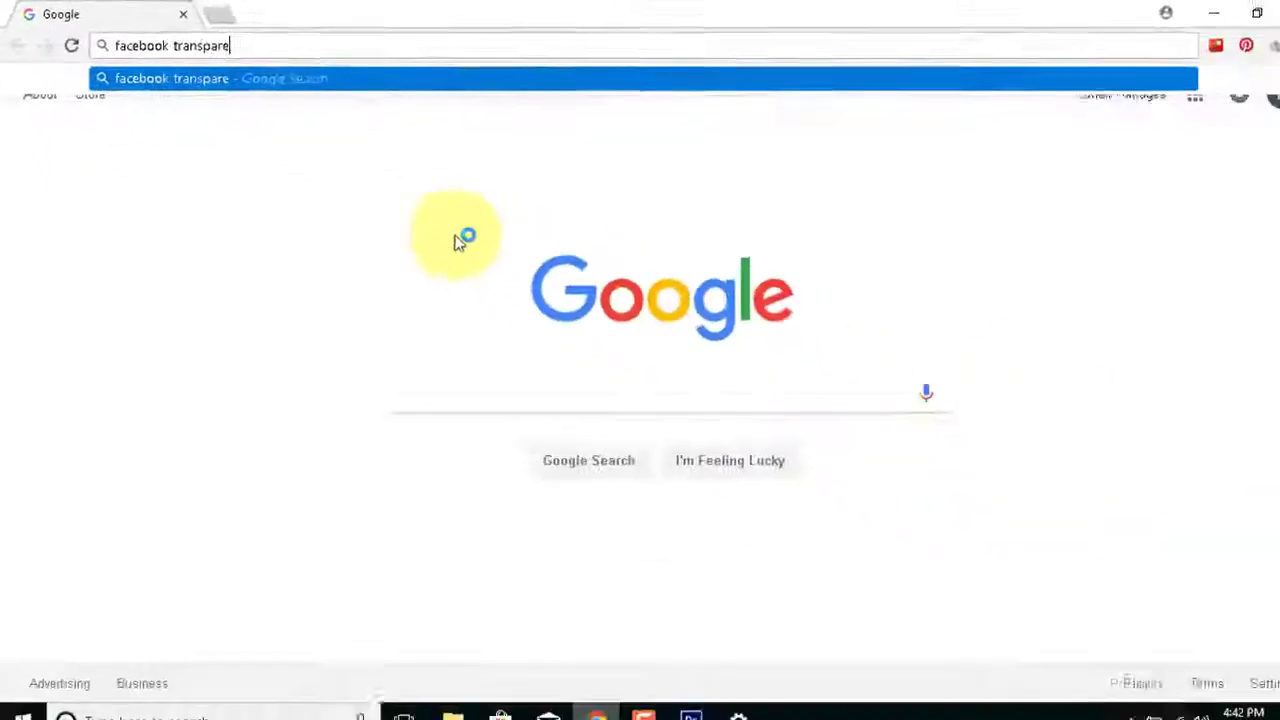
type("nt")
key("Return")
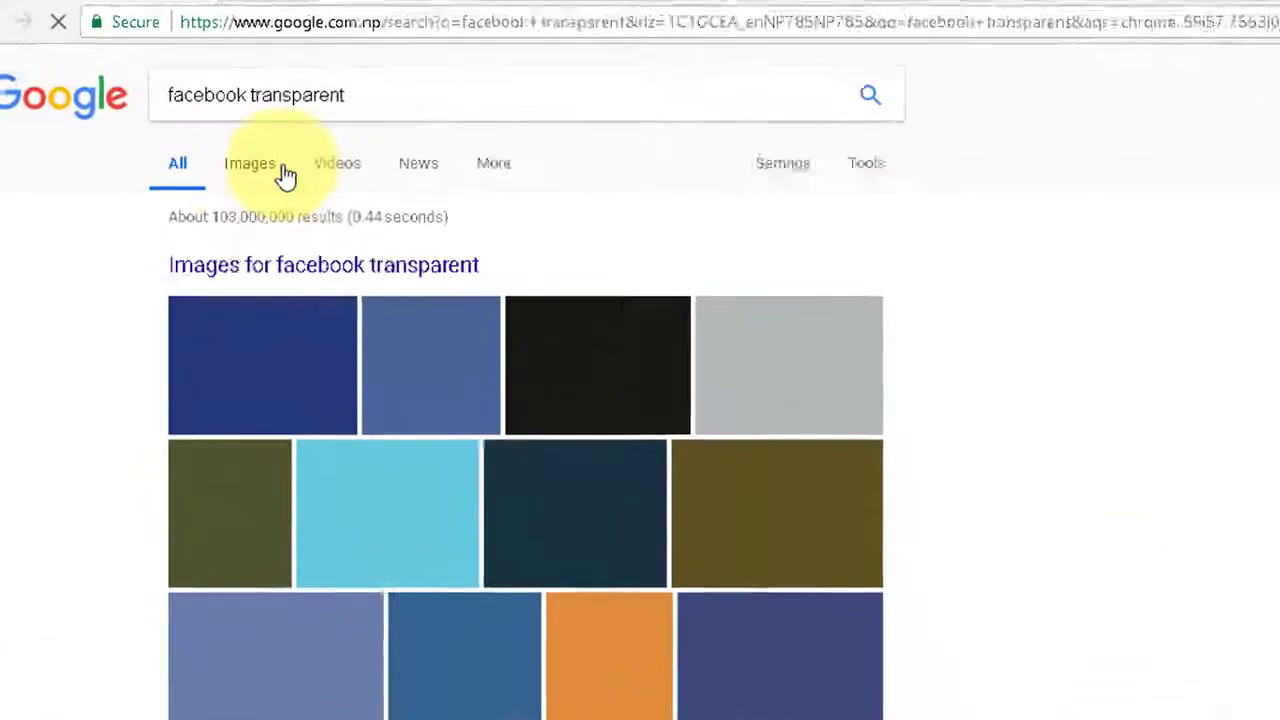
left_click(285, 175)
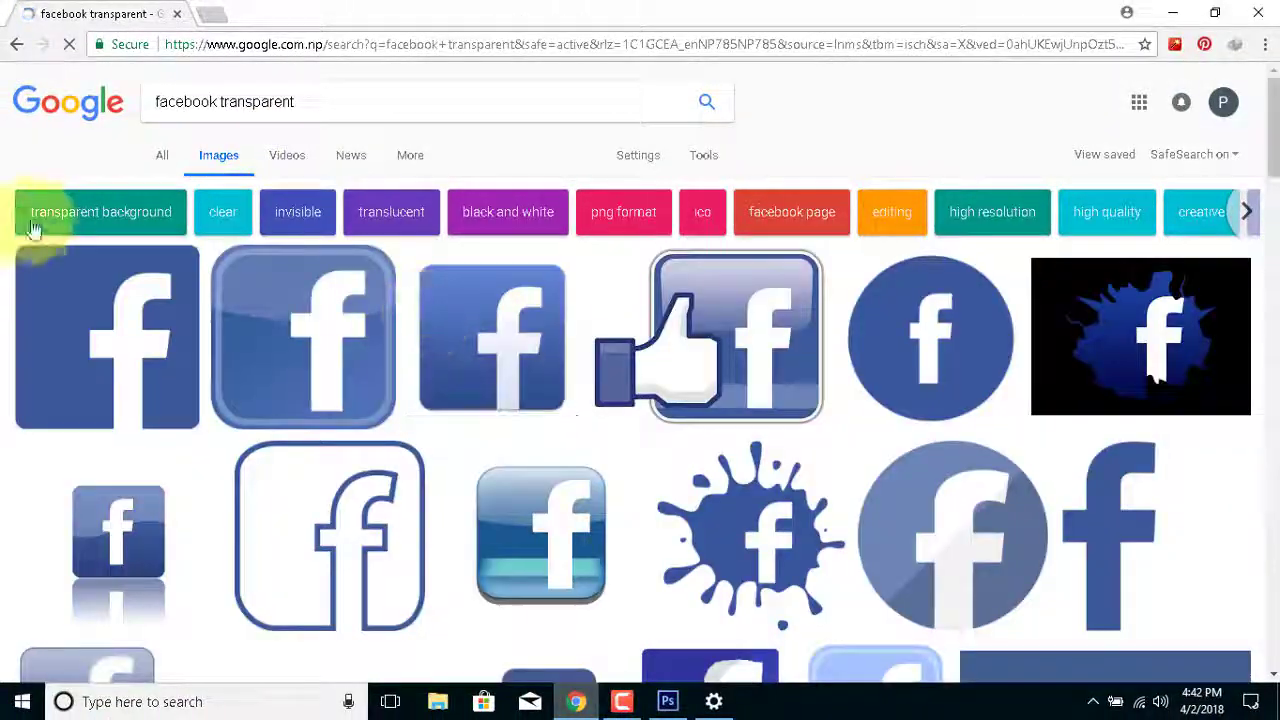
Preview the first image result, the square blue Facebook icon with a transparent f, keeping the search results page in front.
scroll(12, 350, "down", 5)
scroll(5, 372, "up", 4)
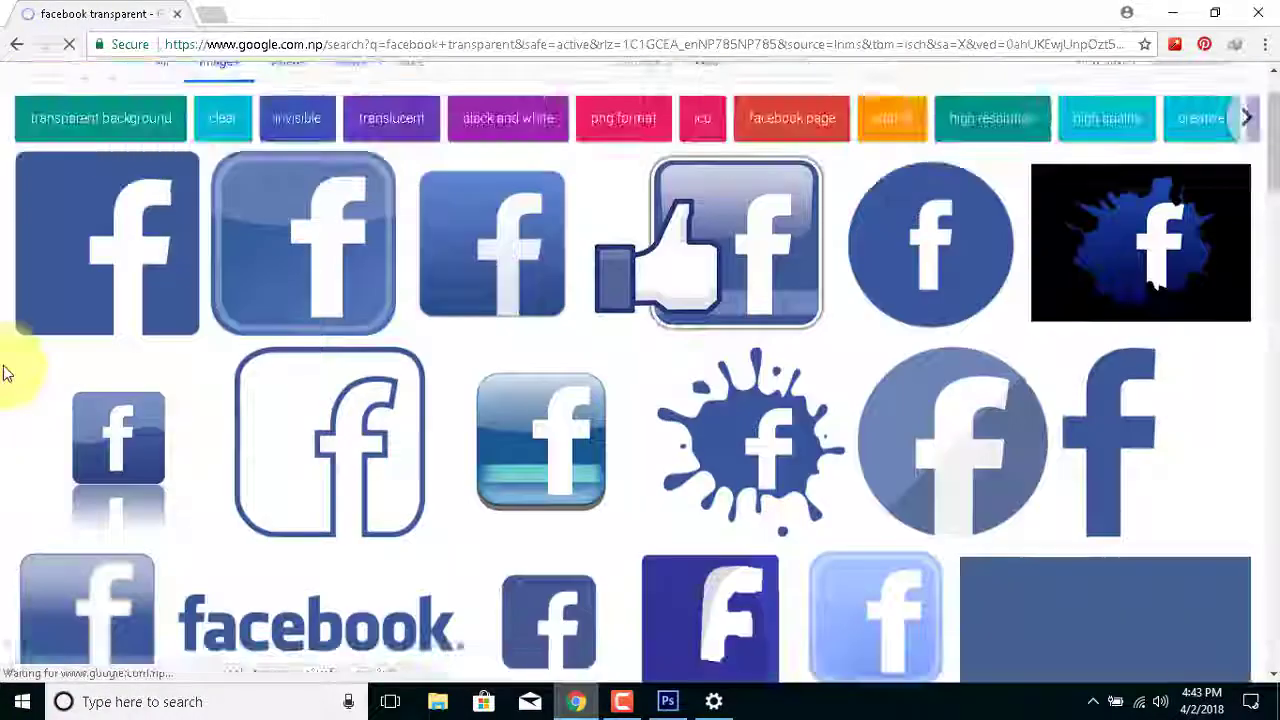
scroll(8, 258, "up", 1)
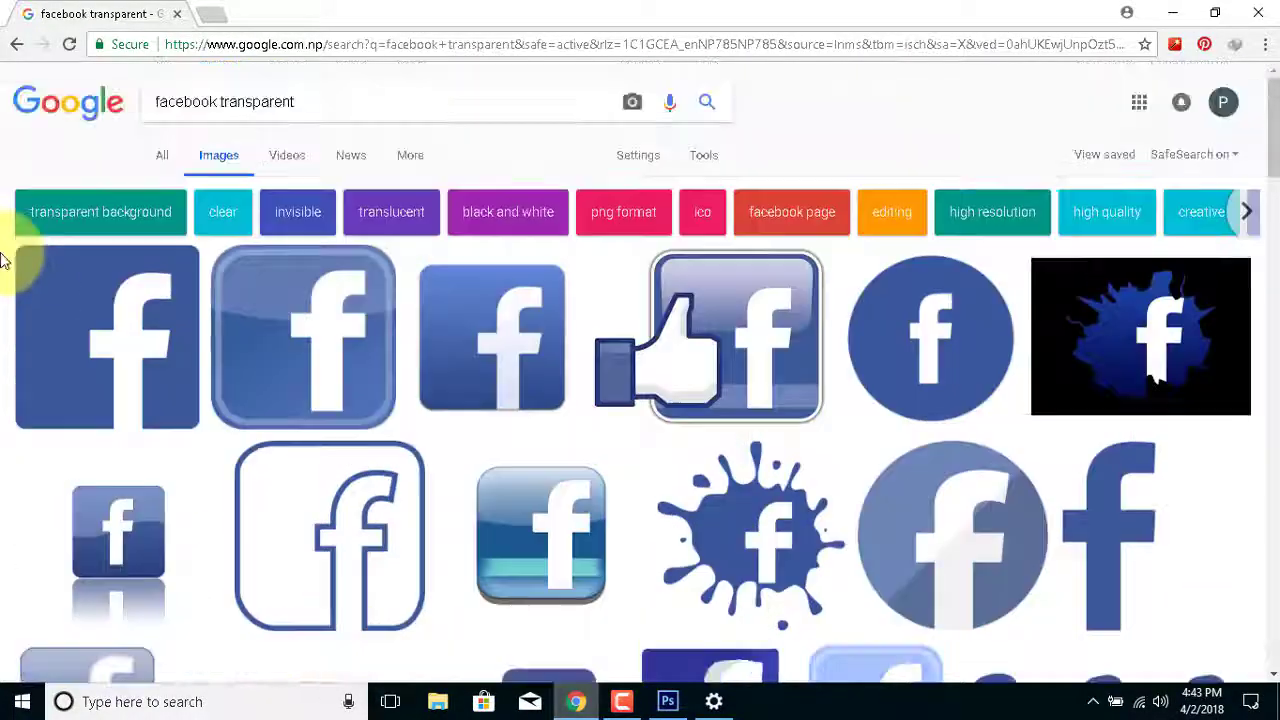
left_click(100, 350)
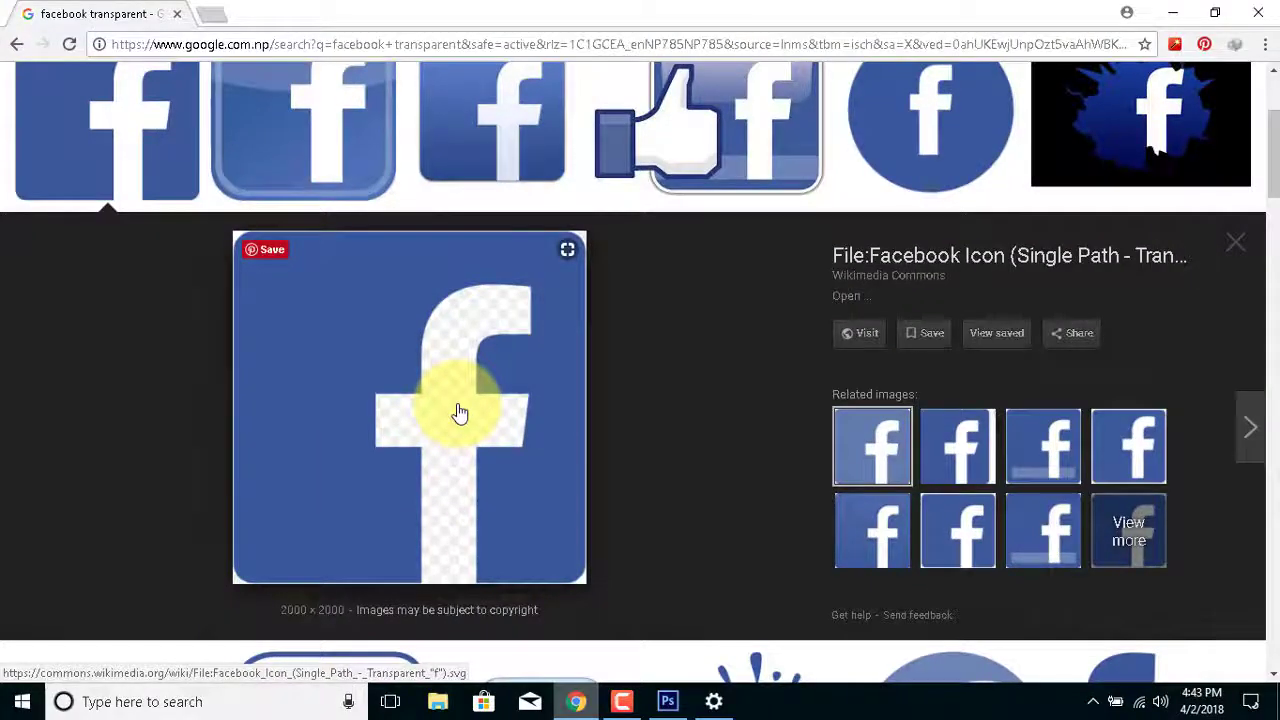
left_click(590, 365)
left_click(55, 10)
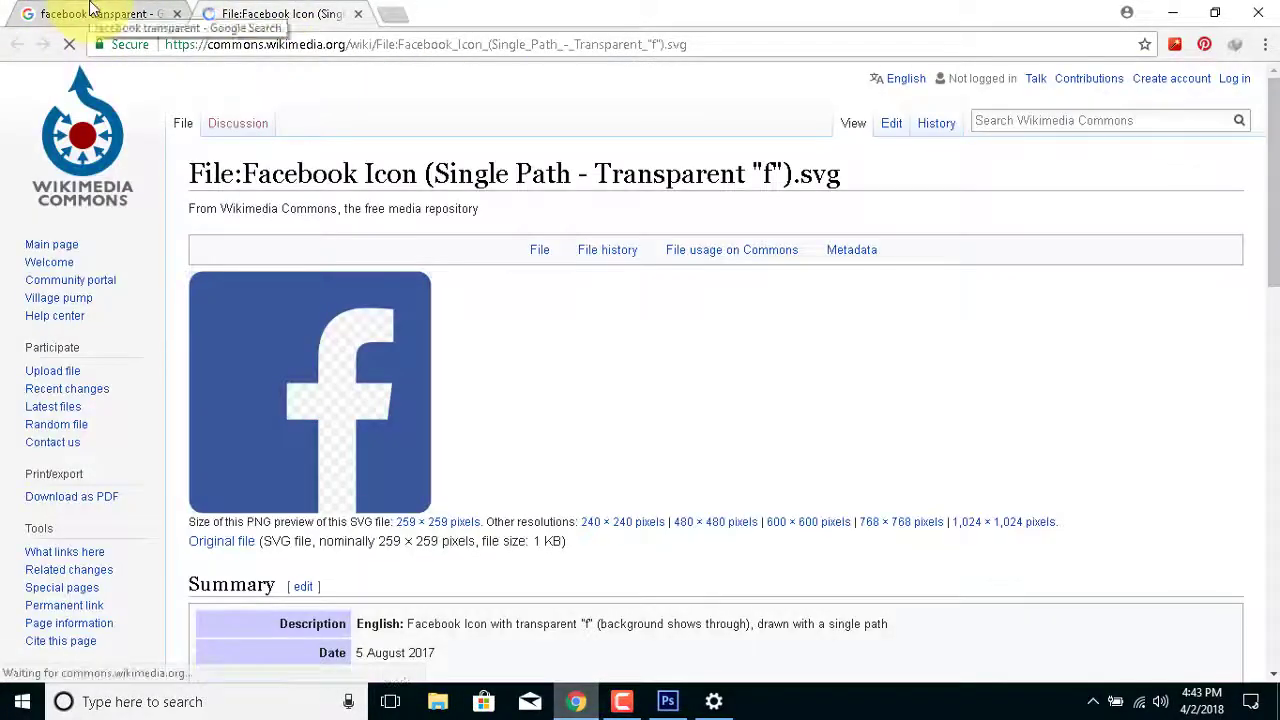
left_click(90, 9)
Save the previewed Facebook icon to the Desktop as a PNG file under its suggested name.
right_click(403, 420)
left_click(447, 264)
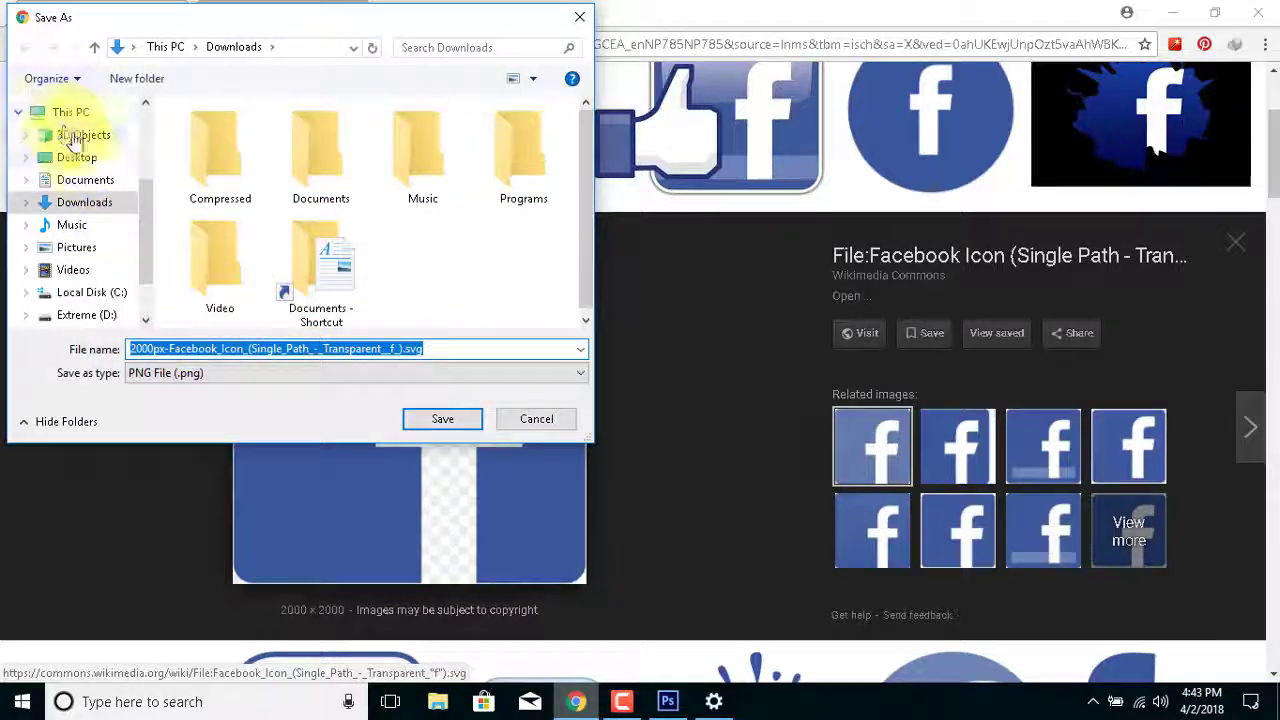
left_click(76, 157)
left_click(432, 420)
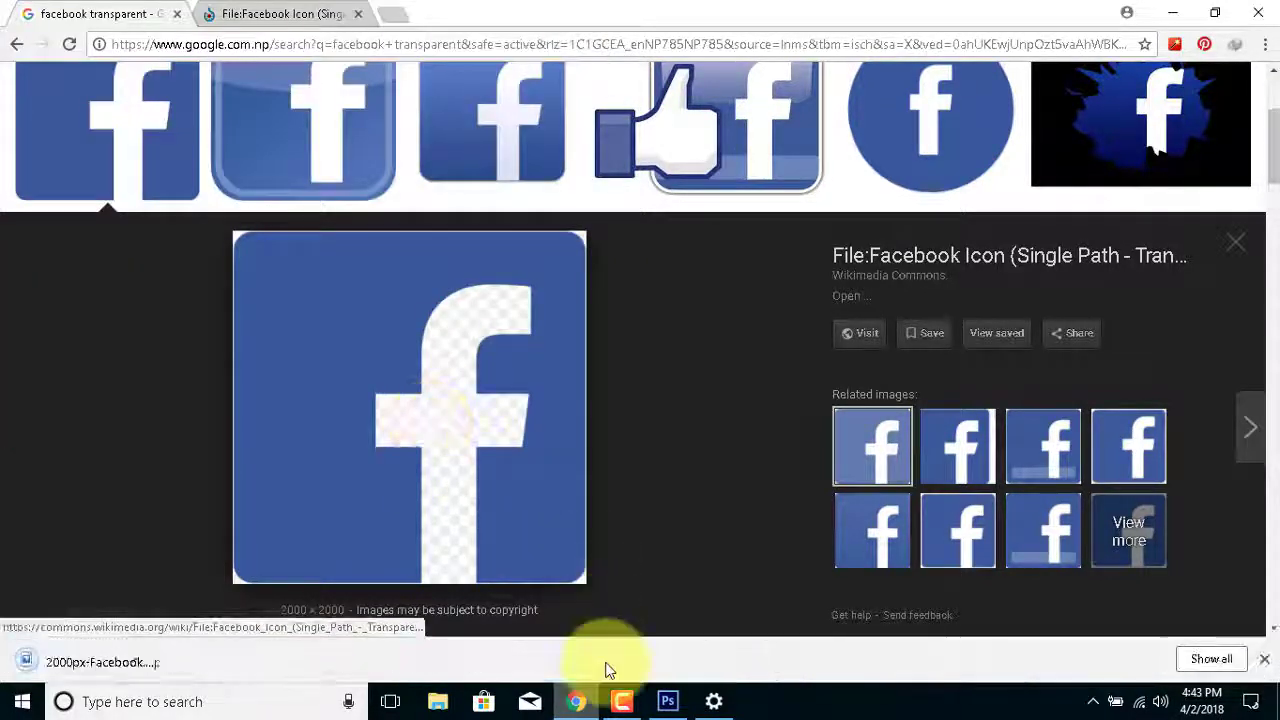
Switch to Photoshop and commit the Flag-warped PROFESSOROFTECH text.
mouse_move(608, 701)
left_click(668, 701)
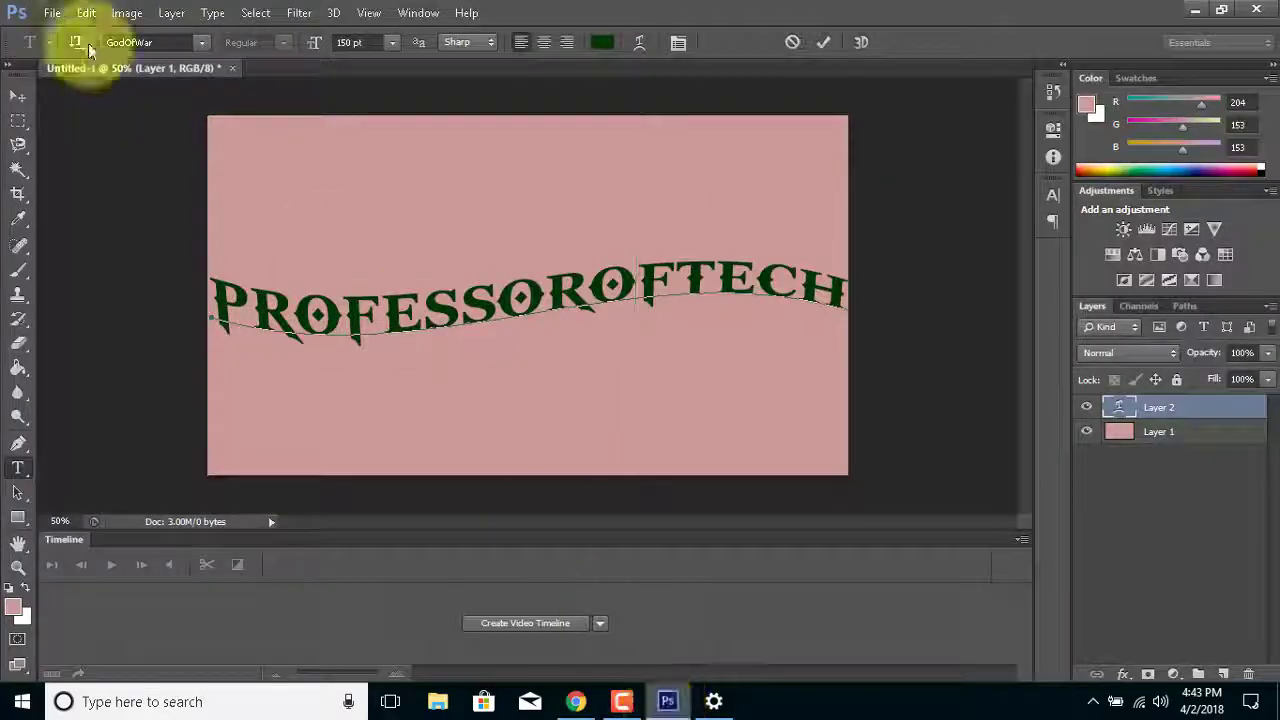
left_click(52, 12)
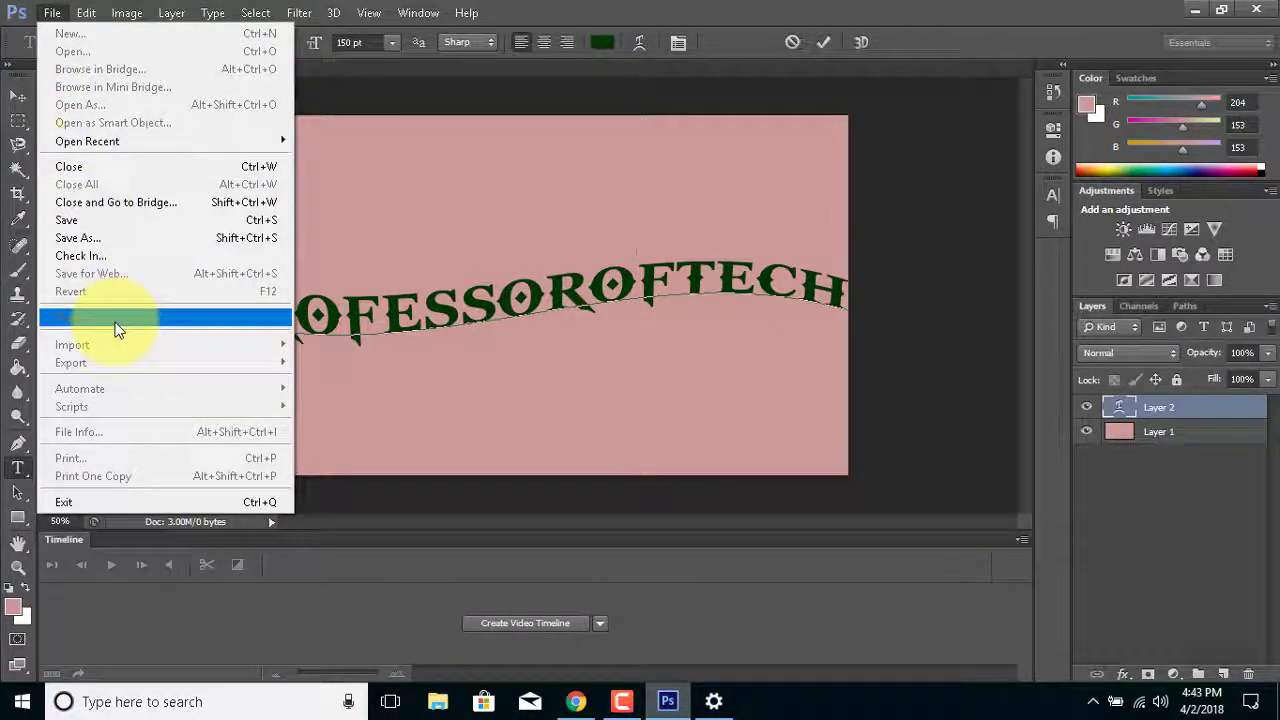
left_click(52, 12)
left_click(52, 12)
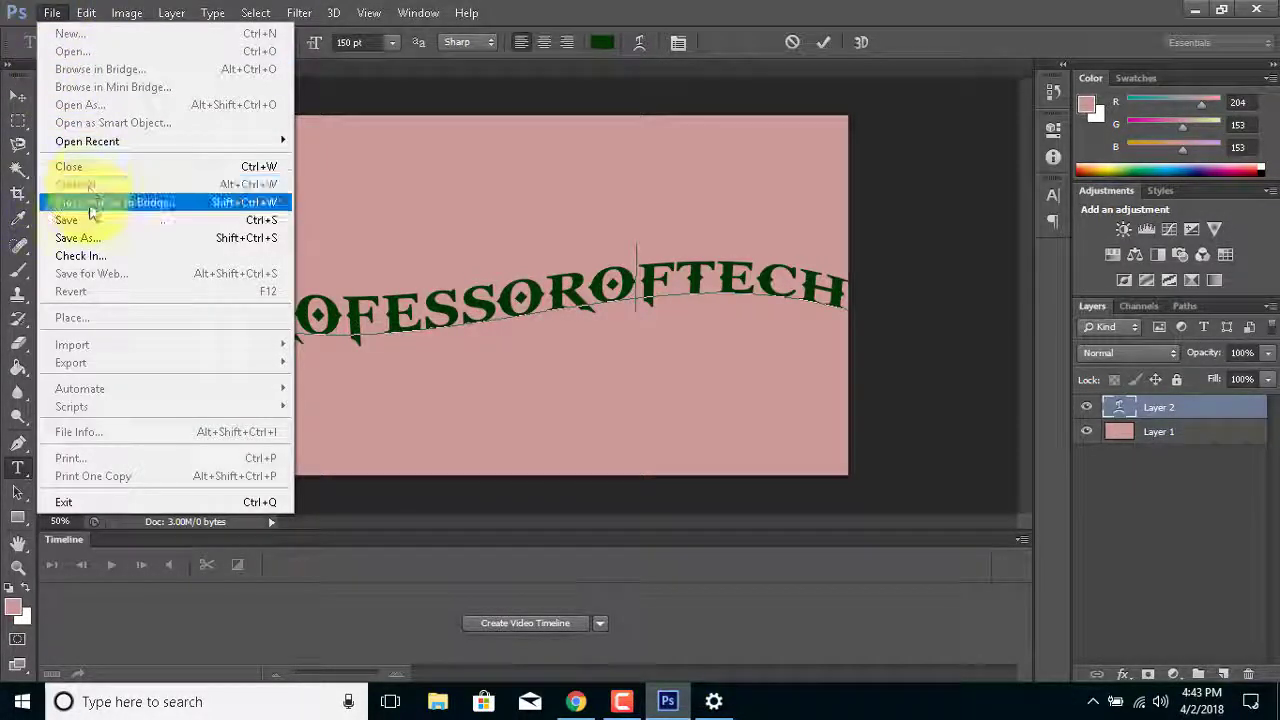
left_click(611, 203)
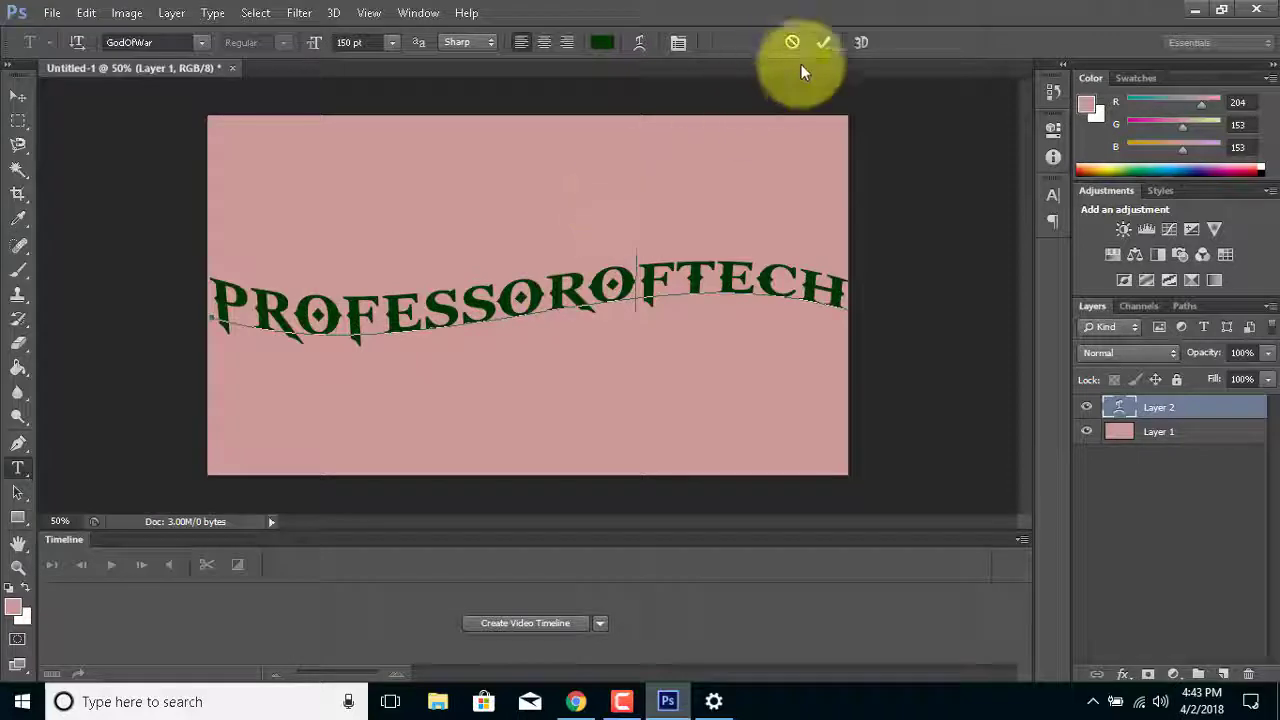
Place the downloaded 2000px-Facebook_Icon file from the Desktop into the pink image.
left_click(49, 13)
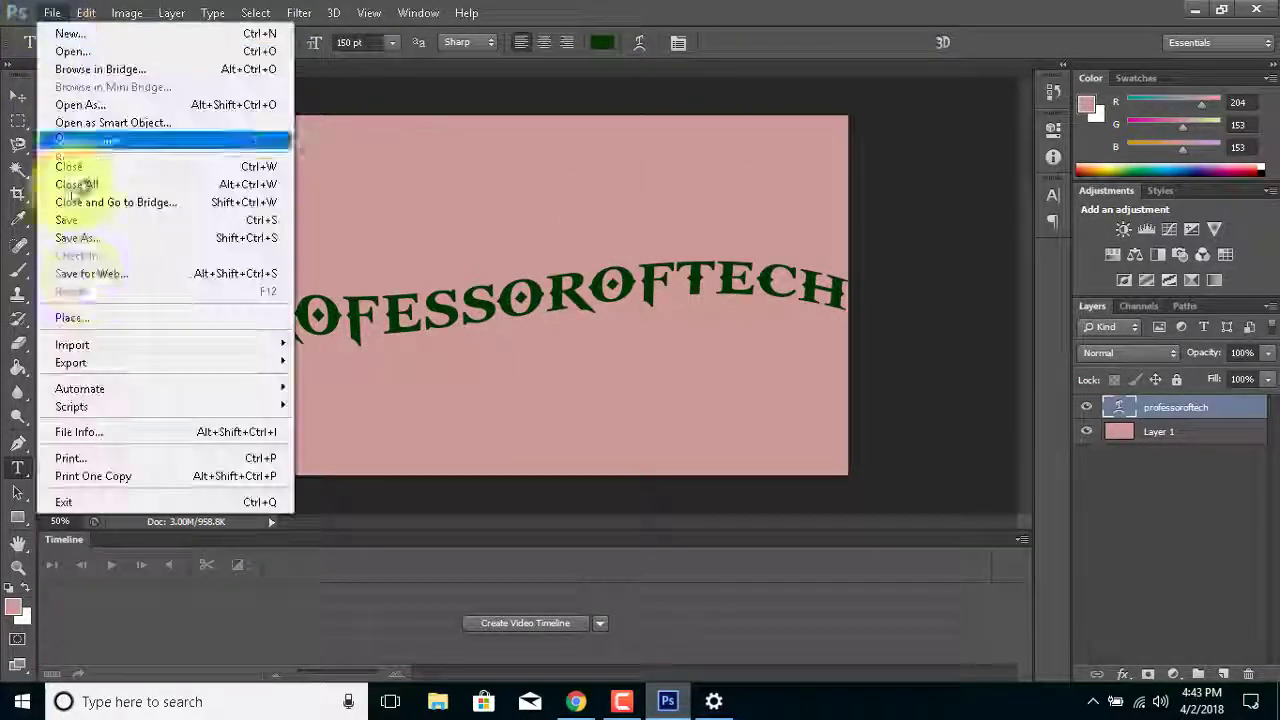
left_click(155, 314)
double_click(536, 214)
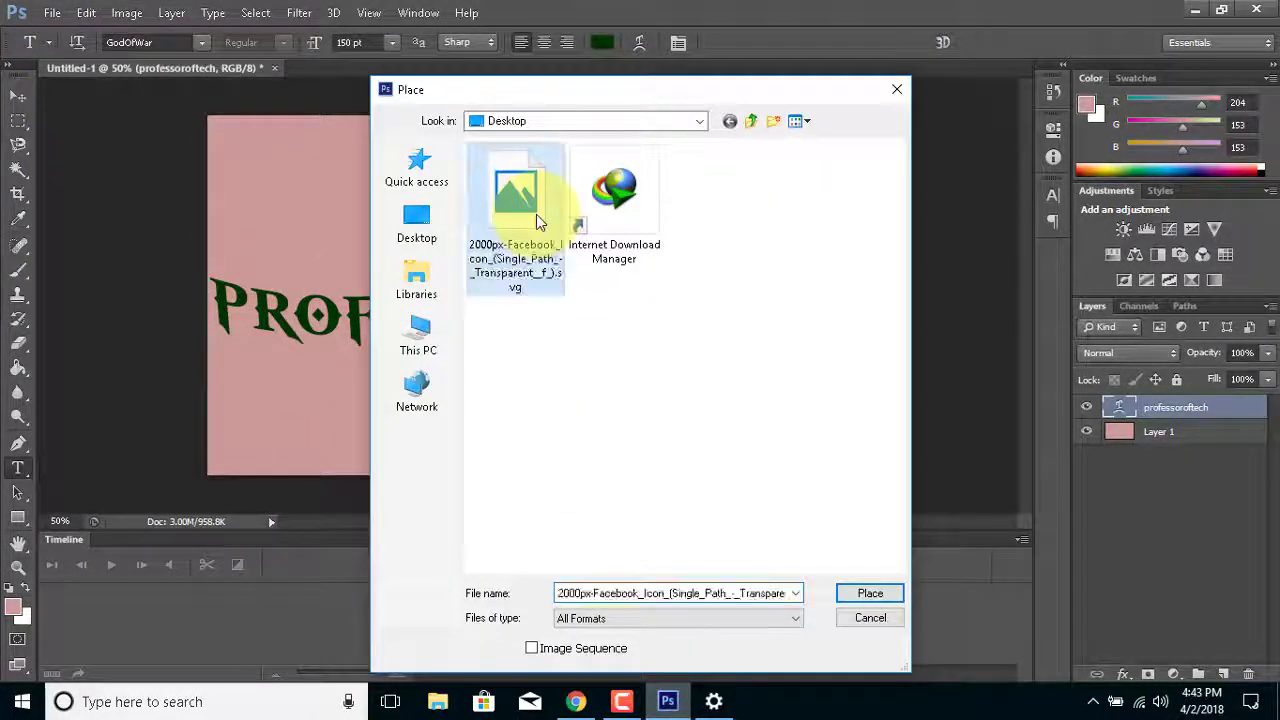
Scale the Facebook icon proportionally to about 11.8%, move it to the upper-right corner at about X 1189 px, Y 165 px, and commit the placement.
left_click_drag(706, 472, 497, 234)
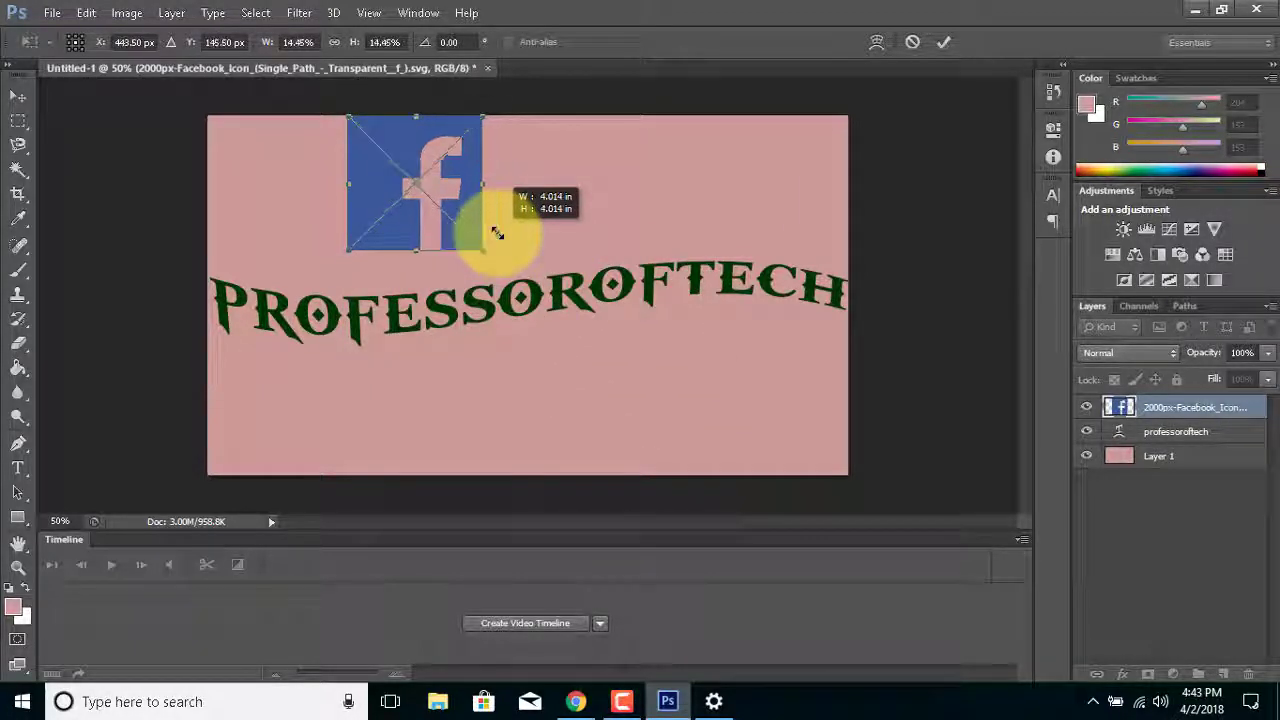
left_click_drag(497, 233, 451, 201)
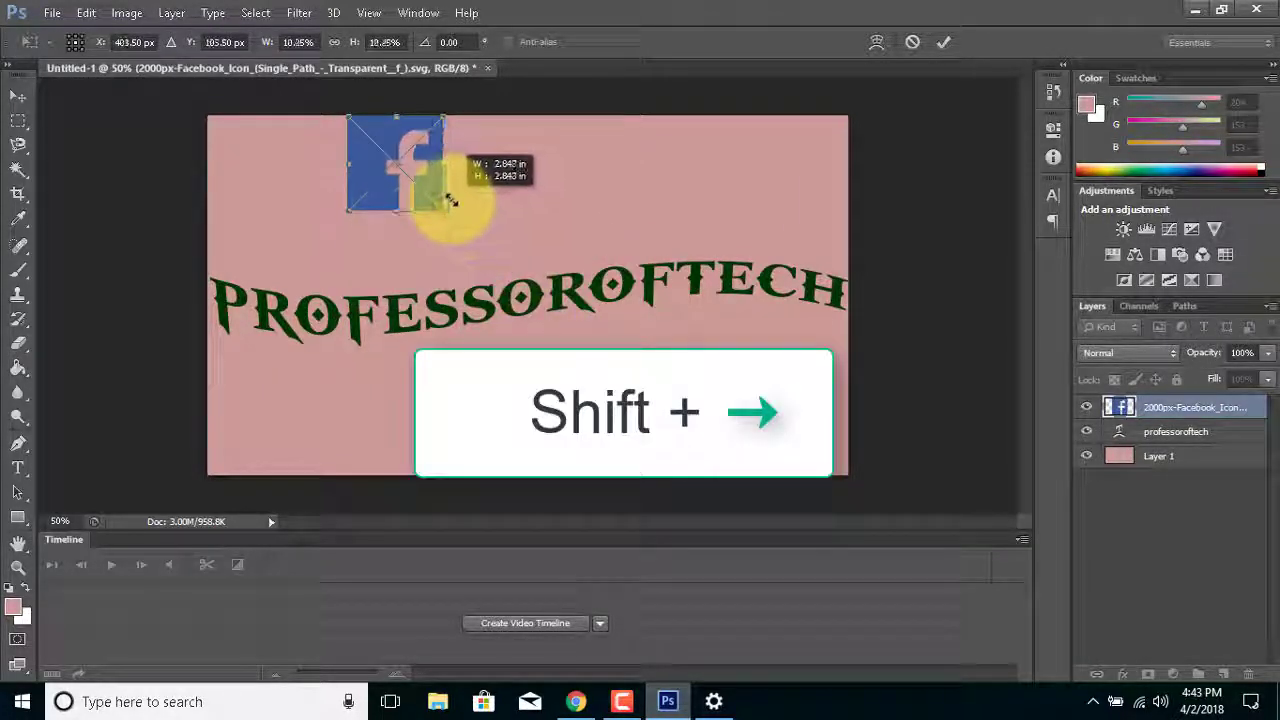
left_click_drag(400, 157, 520, 180)
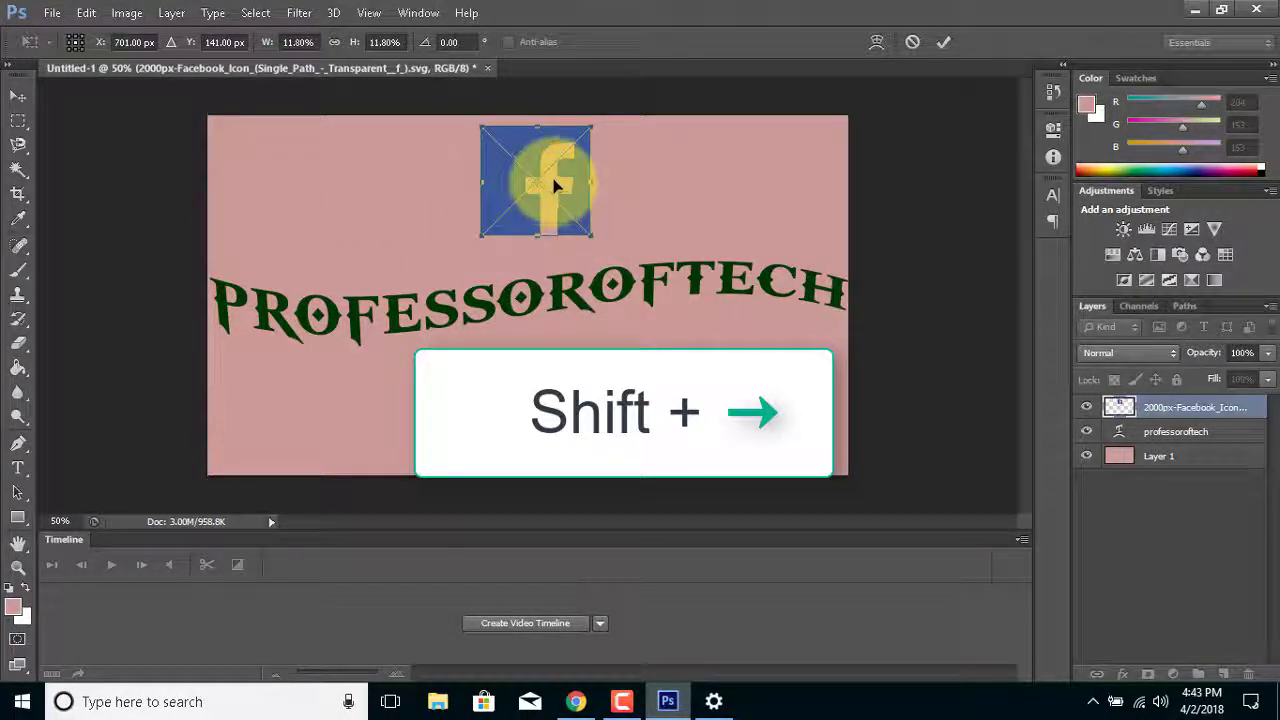
left_click_drag(556, 185, 785, 196)
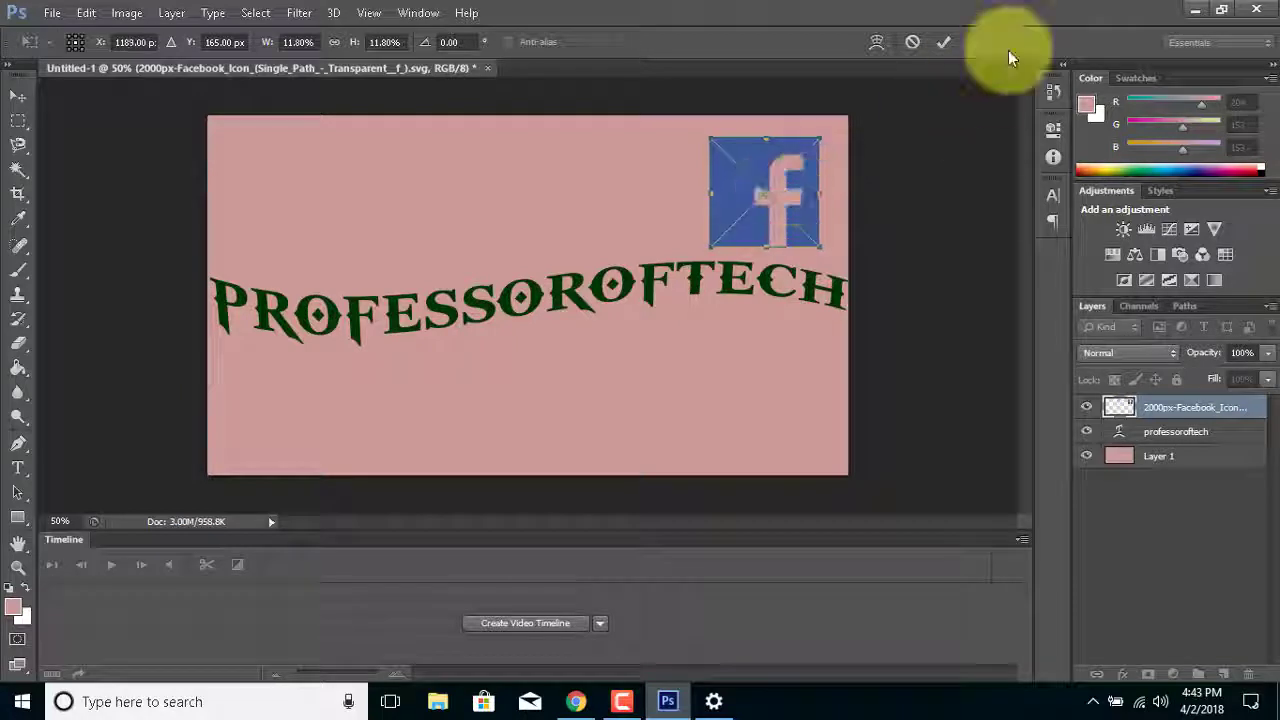
key("Return")
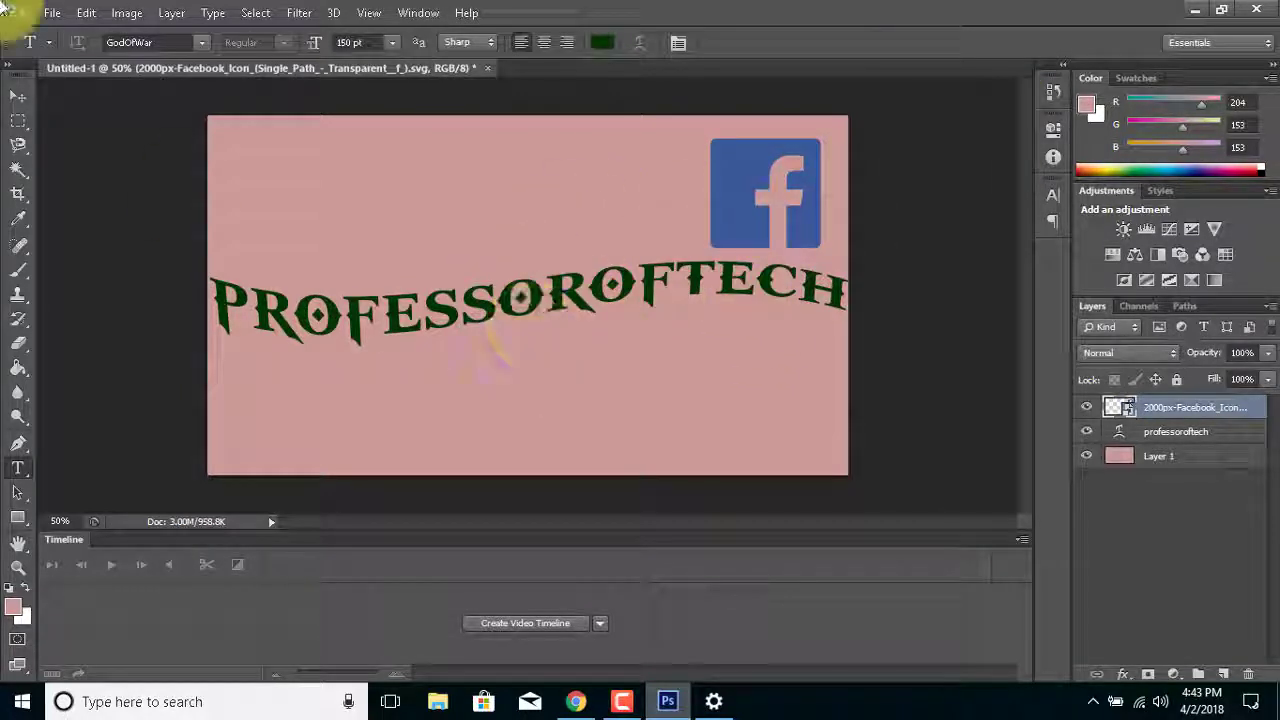
Switch to Chrome and search Google Images for "youtube transparent logo".
left_click(584, 703)
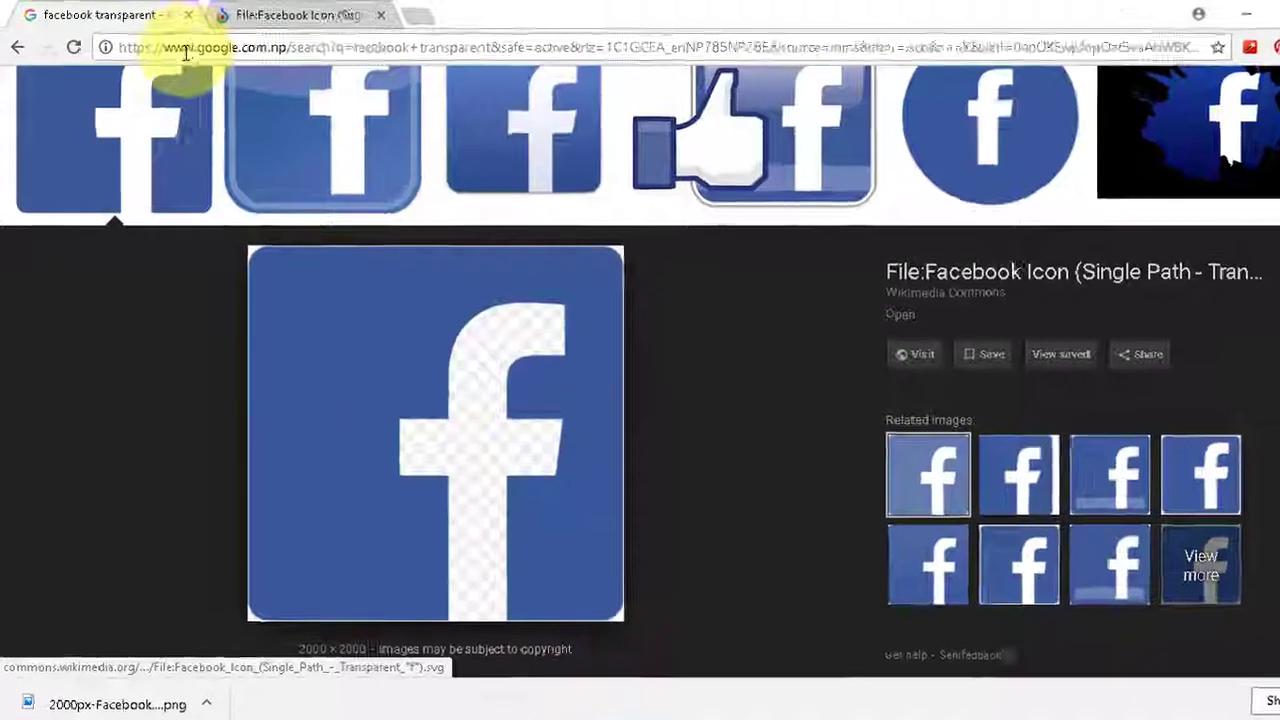
scroll(233, 130, "up", 3)
left_click_drag(358, 189, 148, 170)
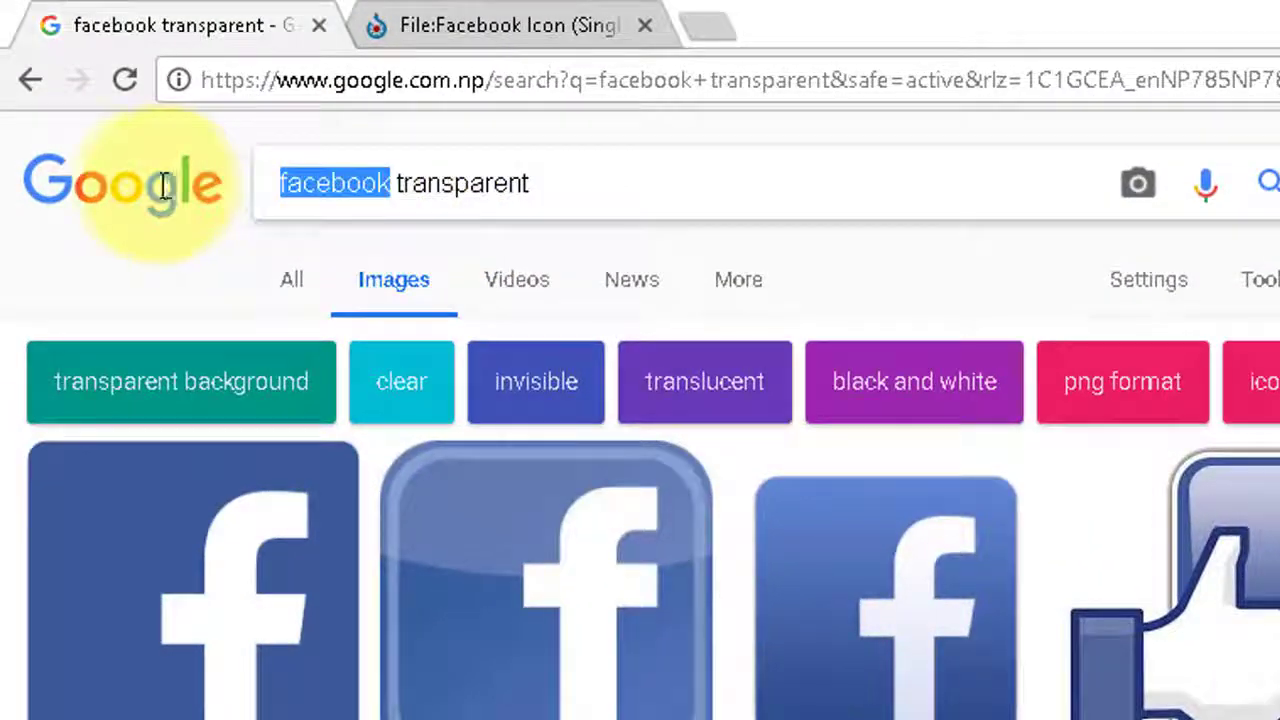
type("youtube")
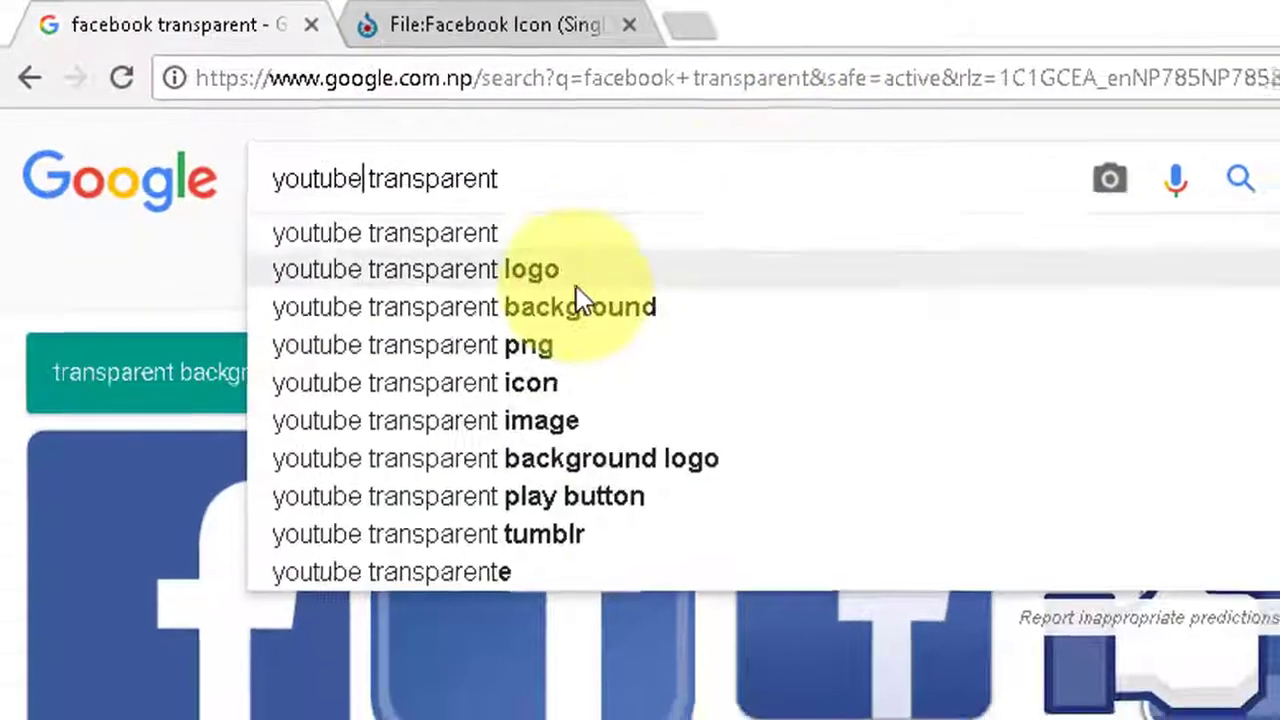
left_click(560, 276)
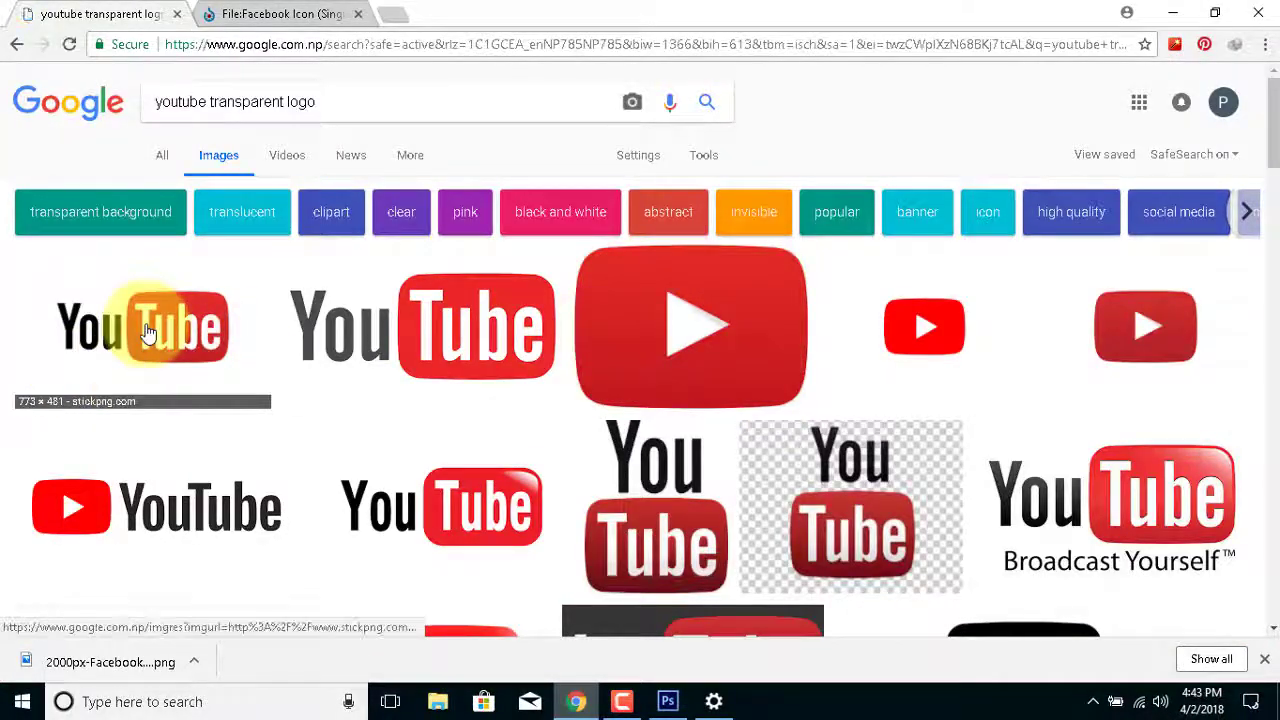
Preview the first YouTube logo result and save its image to the Desktop under the suggested name.
left_click(145, 333)
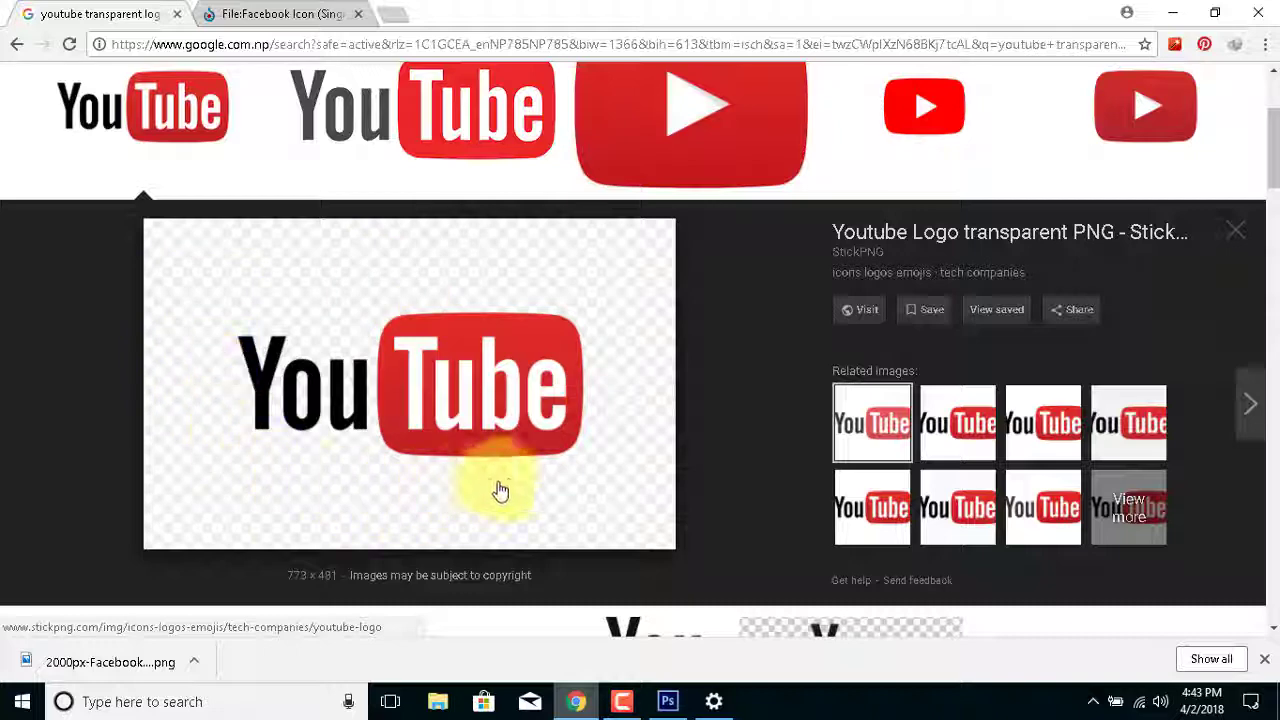
right_click(543, 245)
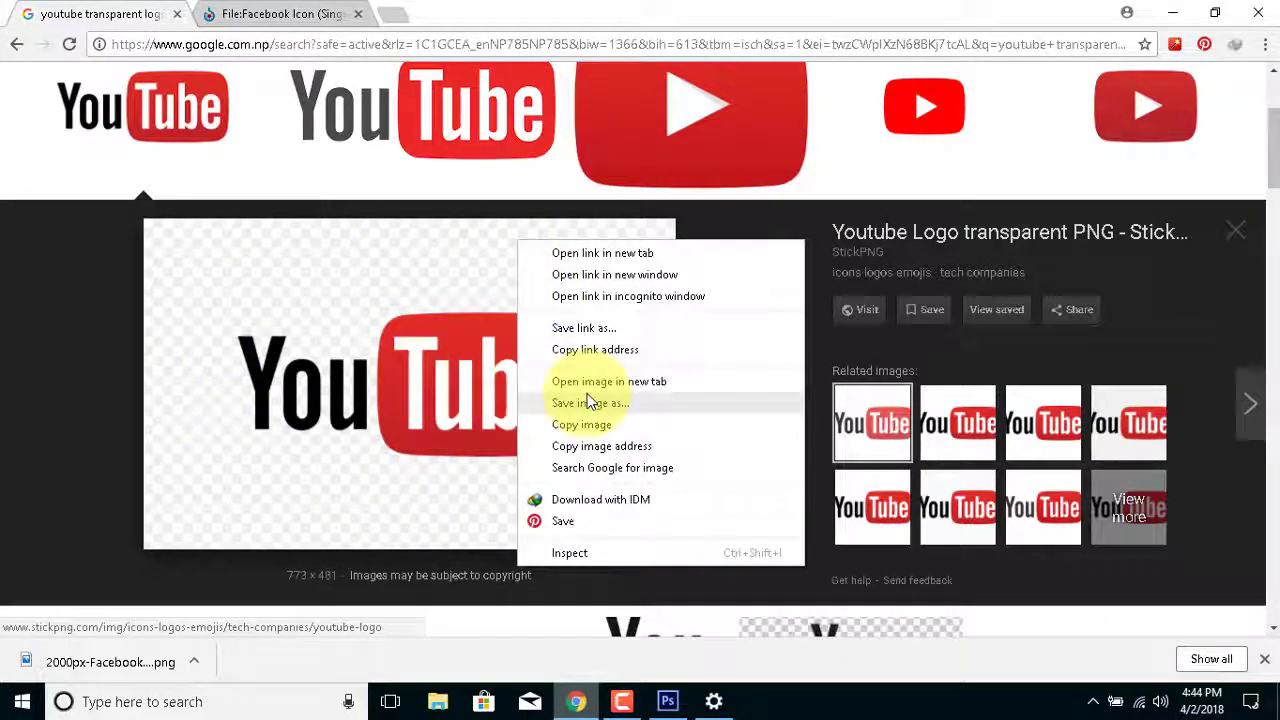
left_click(586, 403)
left_click(442, 419)
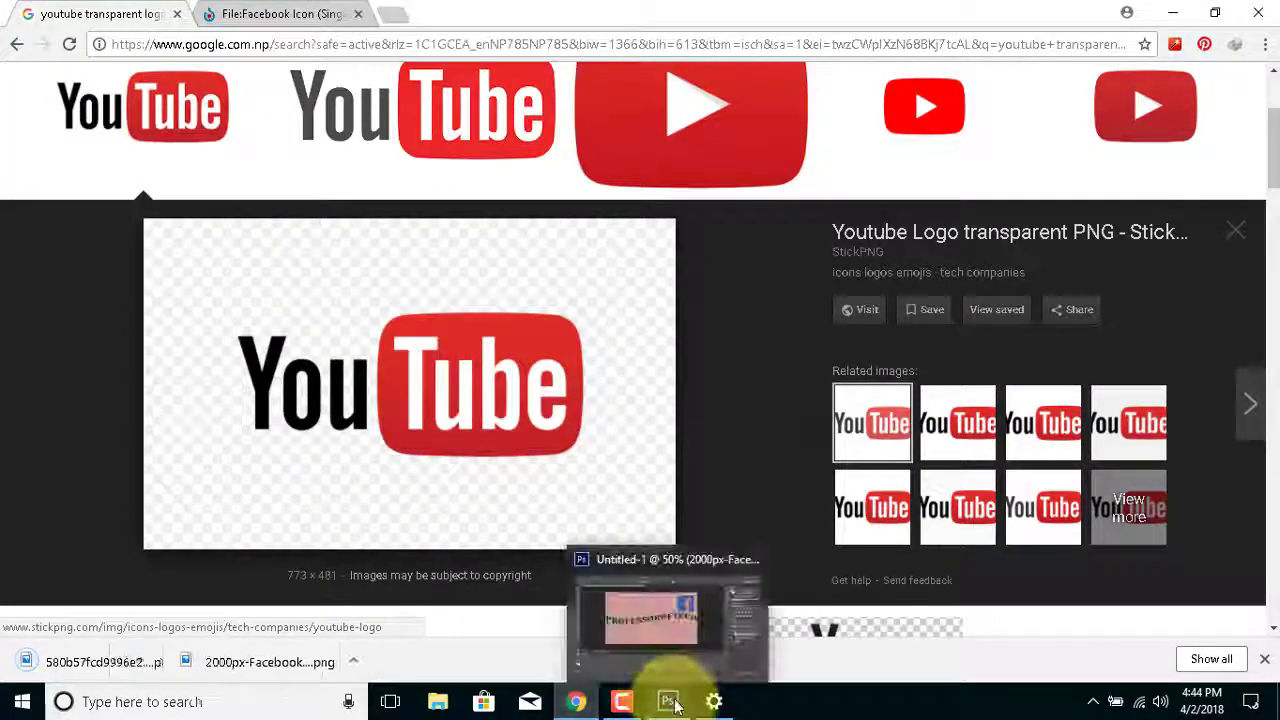
Switch to Photoshop and place the downloaded YouTube logo file from the Desktop into the image.
left_click(667, 701)
left_click(50, 13)
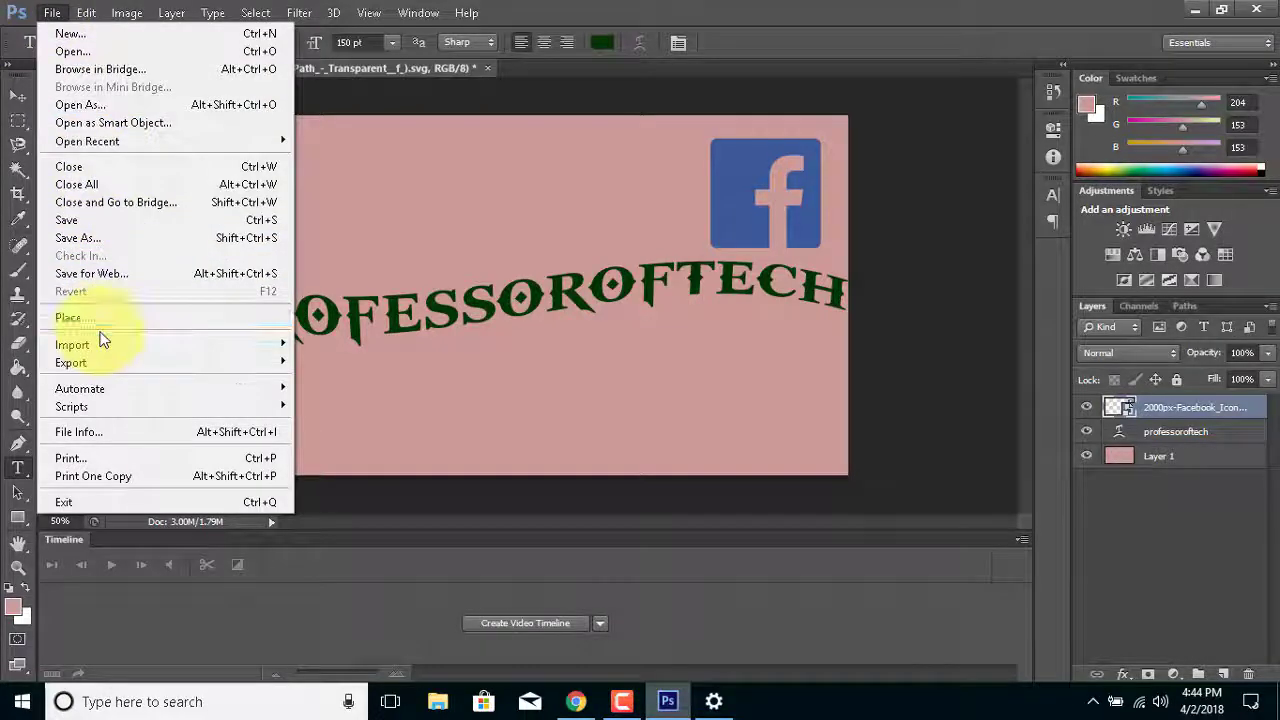
left_click(100, 318)
left_click(526, 200)
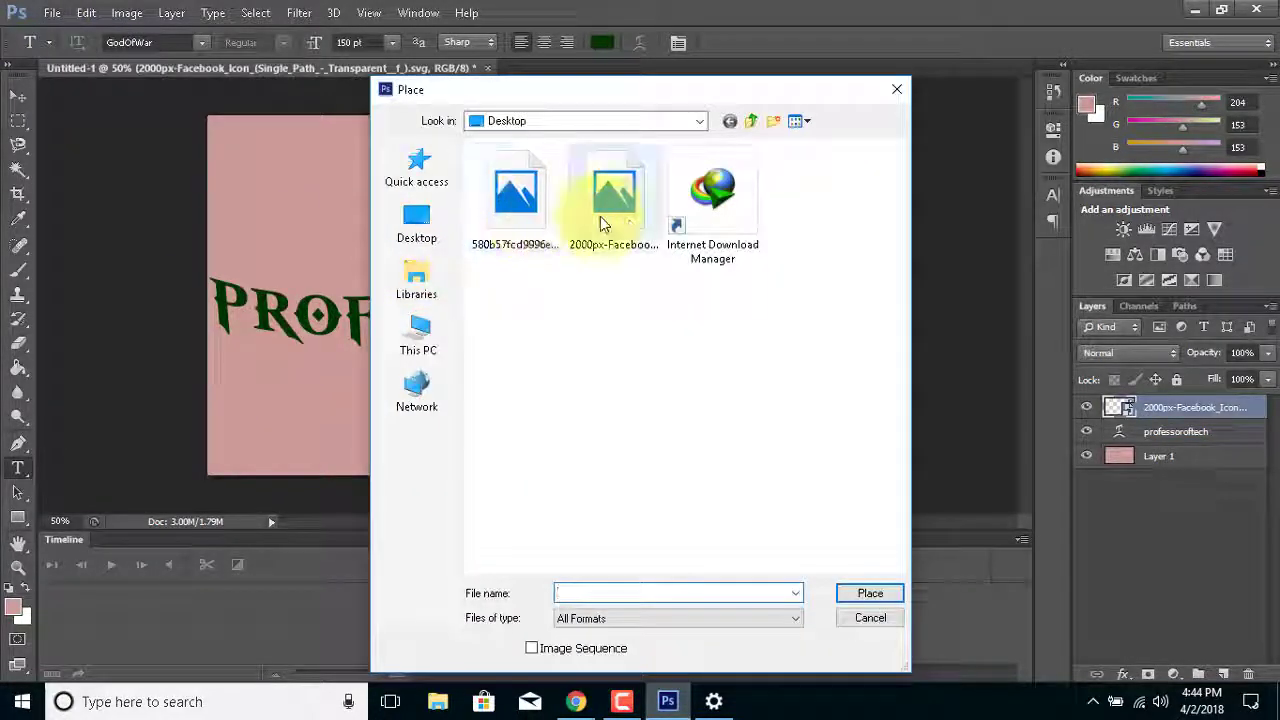
double_click(549, 209)
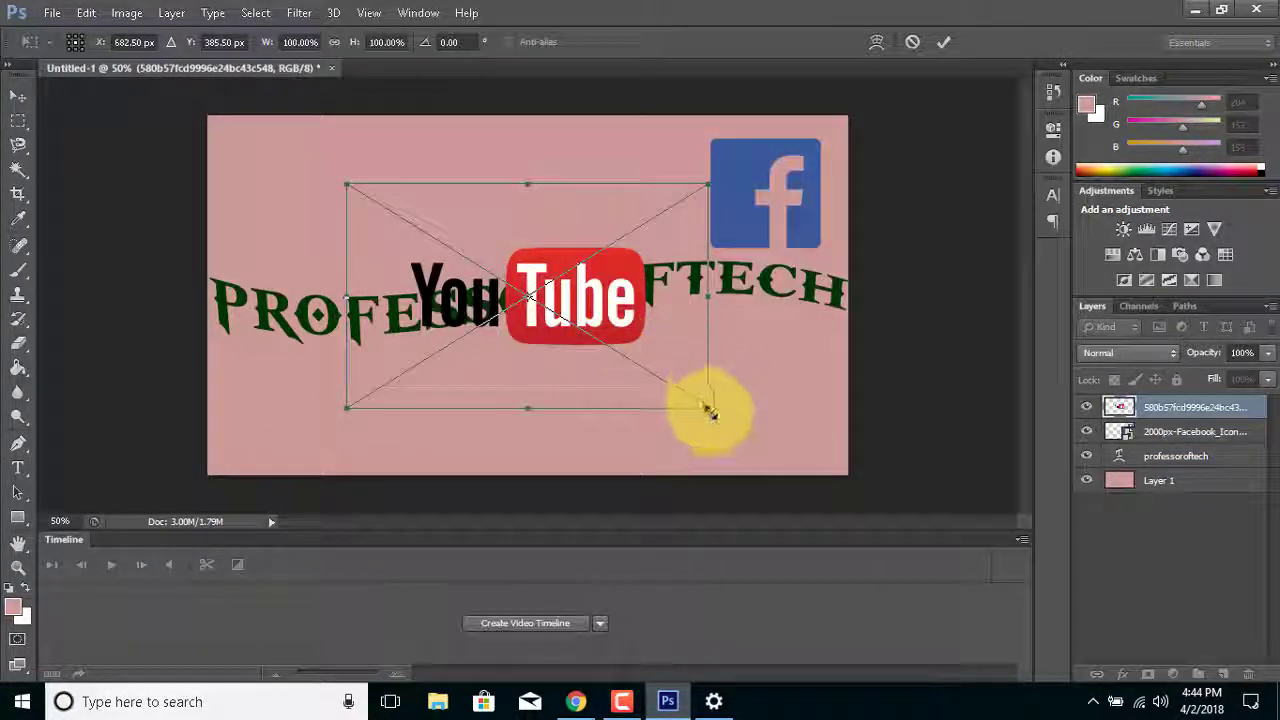
Shrink the YouTube logo, position it above the PROFESSOROFTECH text slightly left of centre, and commit the placement.
left_click_drag(709, 412, 462, 256)
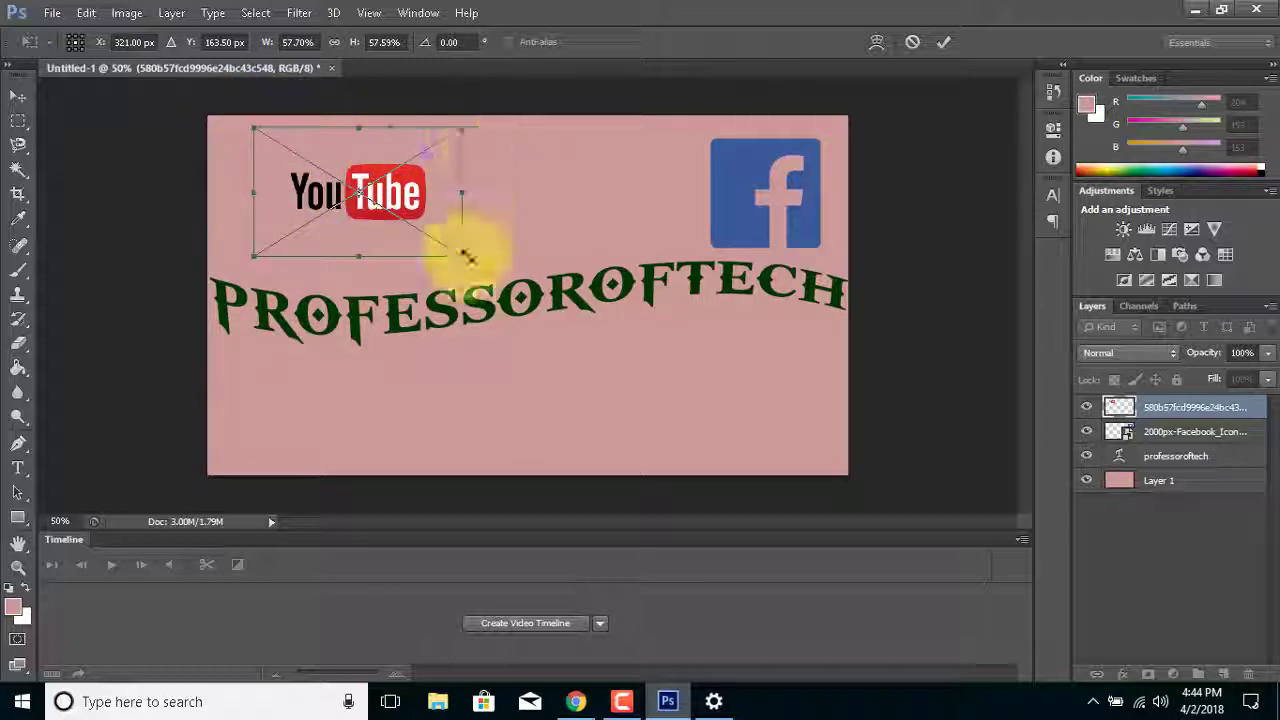
mouse_move(462, 256)
left_mouse_down()
mouse_move(423, 217)
mouse_move(471, 245)
mouse_move(417, 234)
mouse_move(480, 251)
left_mouse_up()
left_click_drag(325, 200, 508, 205)
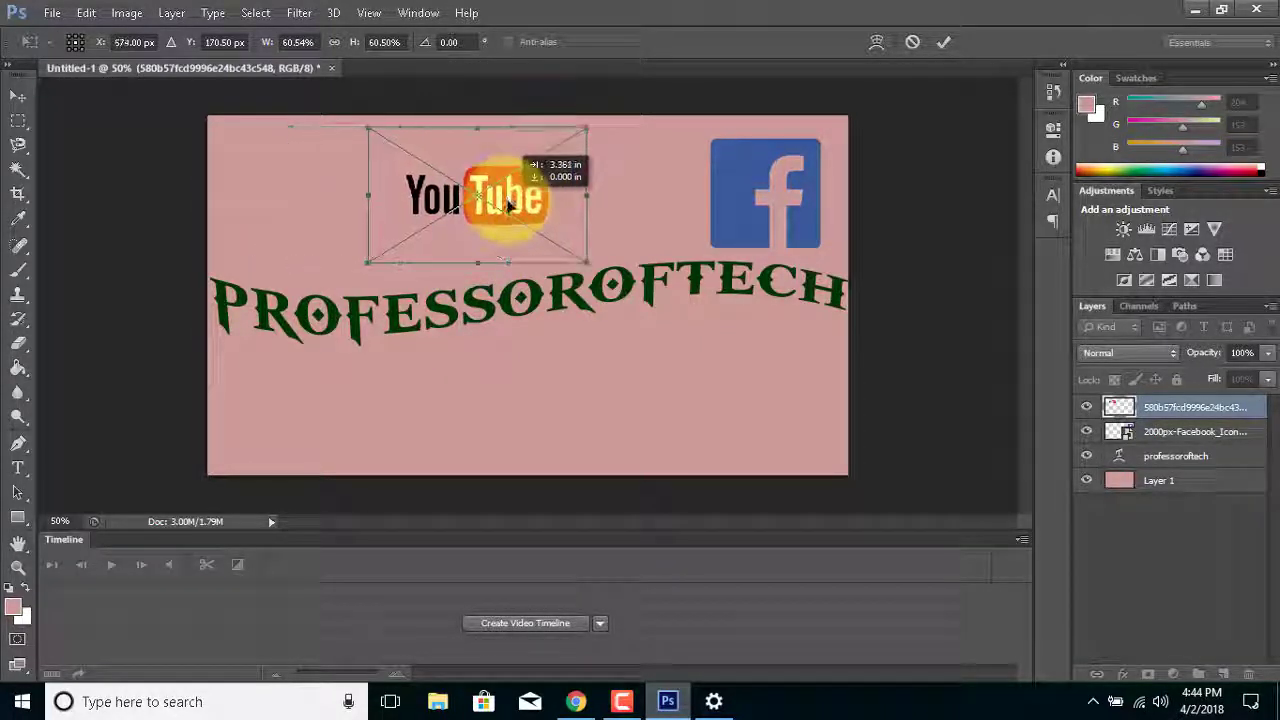
left_click_drag(571, 251, 503, 212)
left_click(944, 42)
Add the text "THE TECH SERIVES" below PROFESSOROFTECH and set its font size to 100 pt.
key("t")
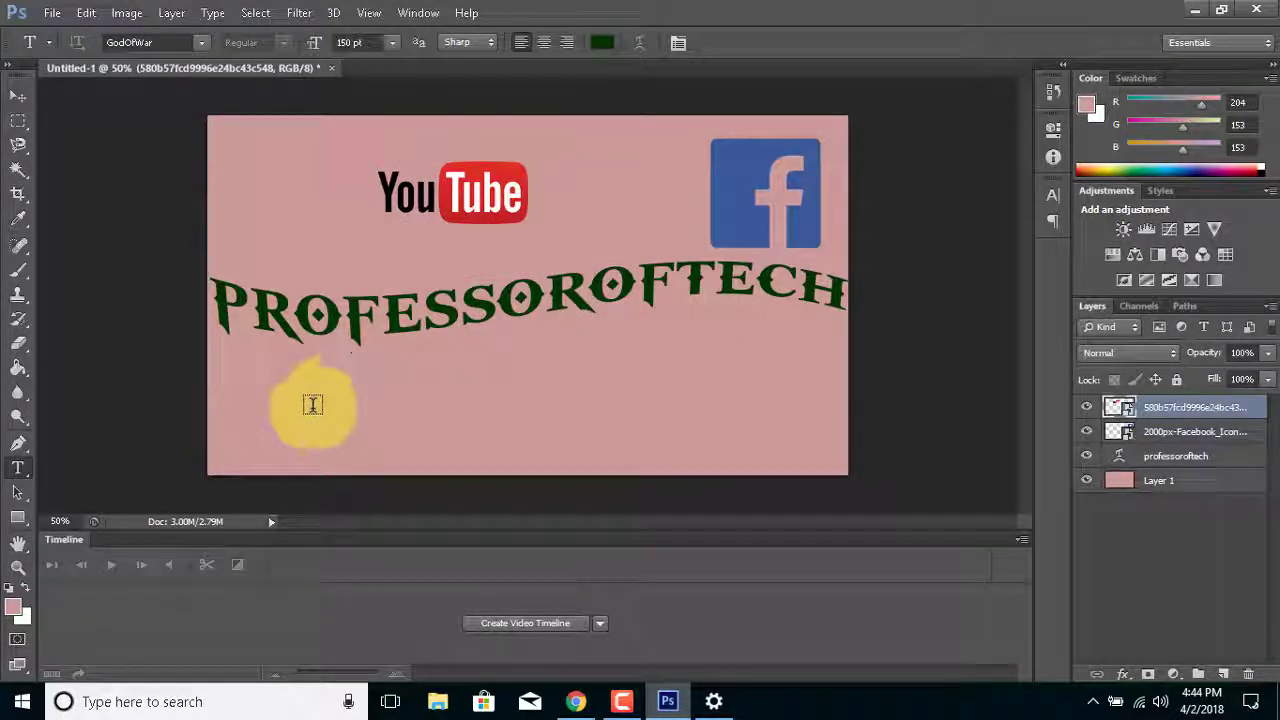
left_click(252, 415)
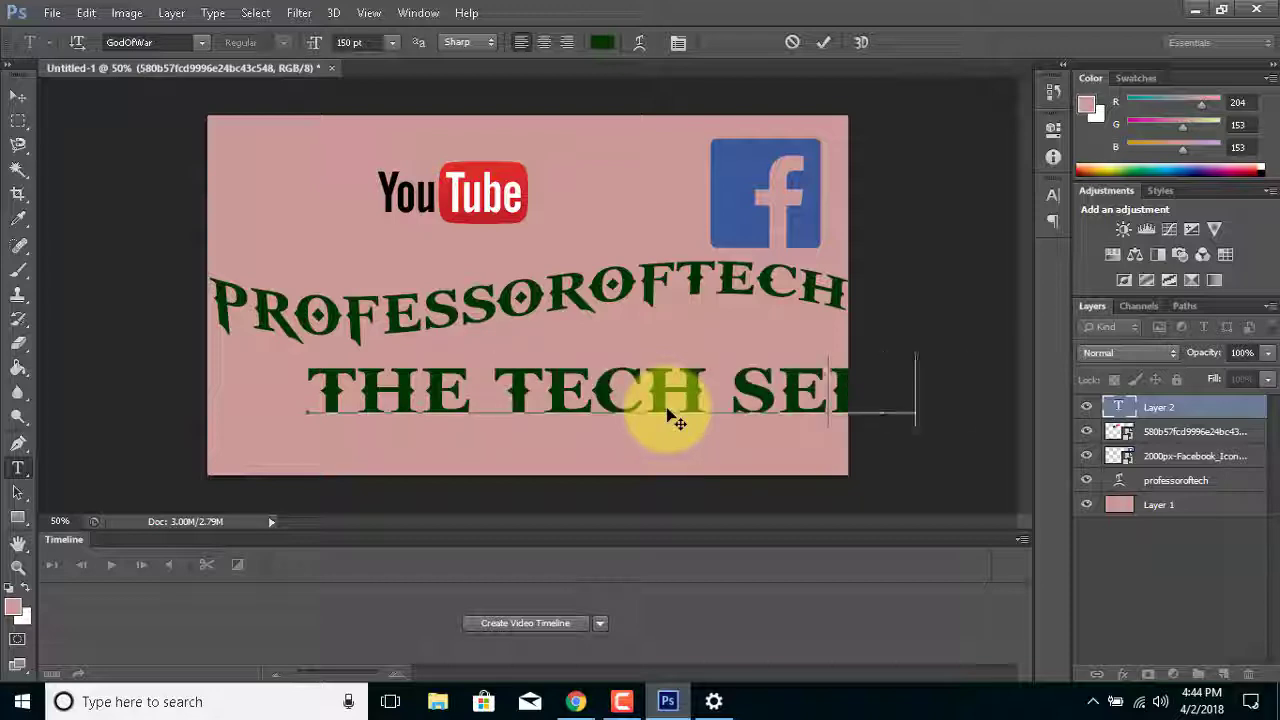
key("ctrl+a")
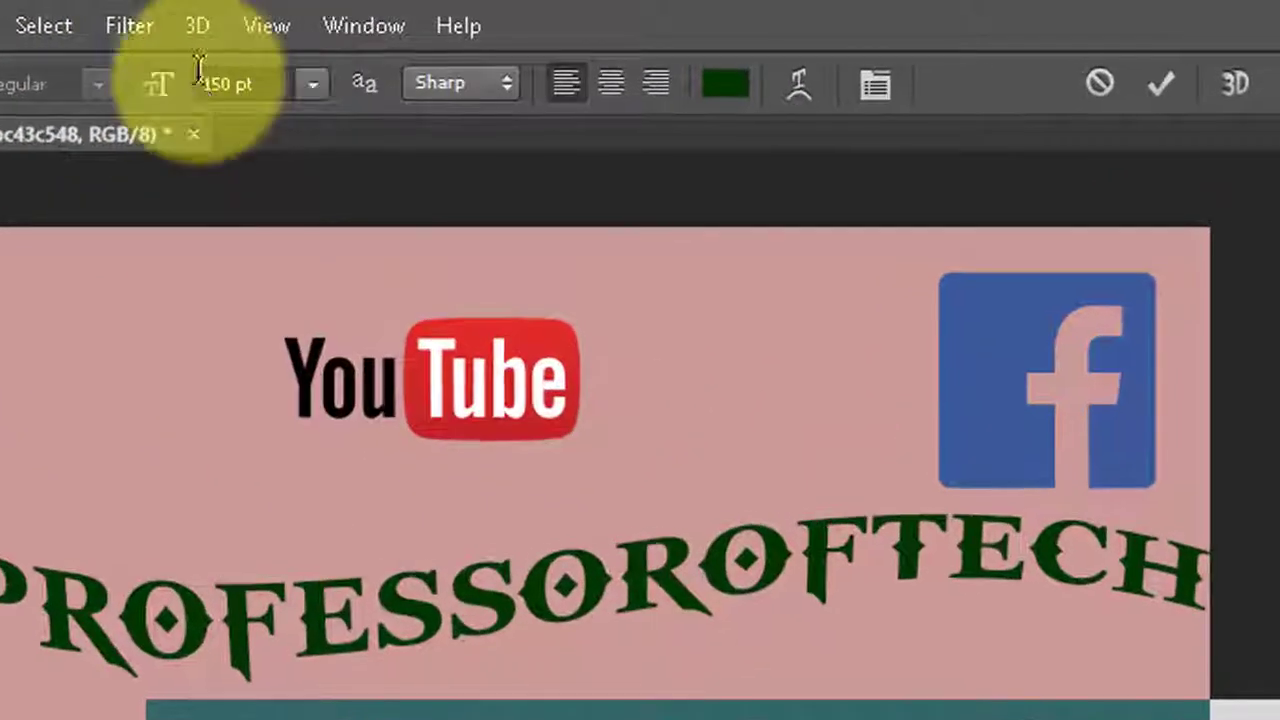
double_click(200, 82)
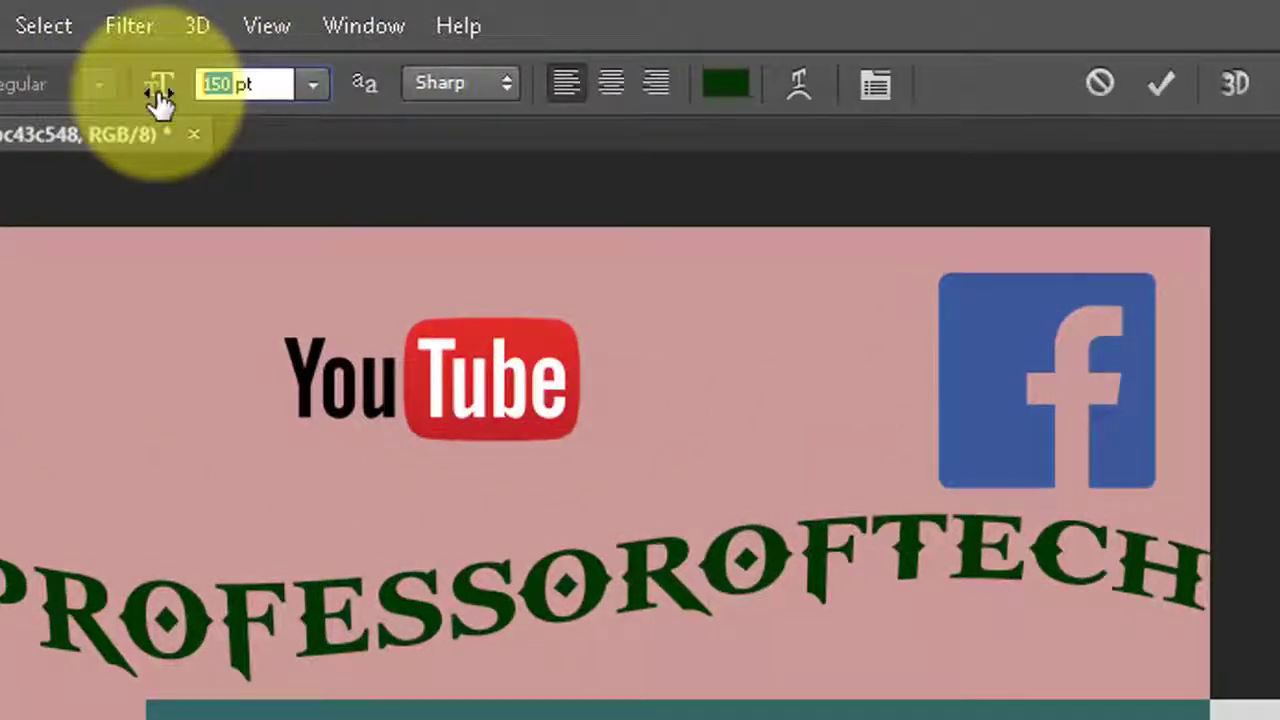
type("6")
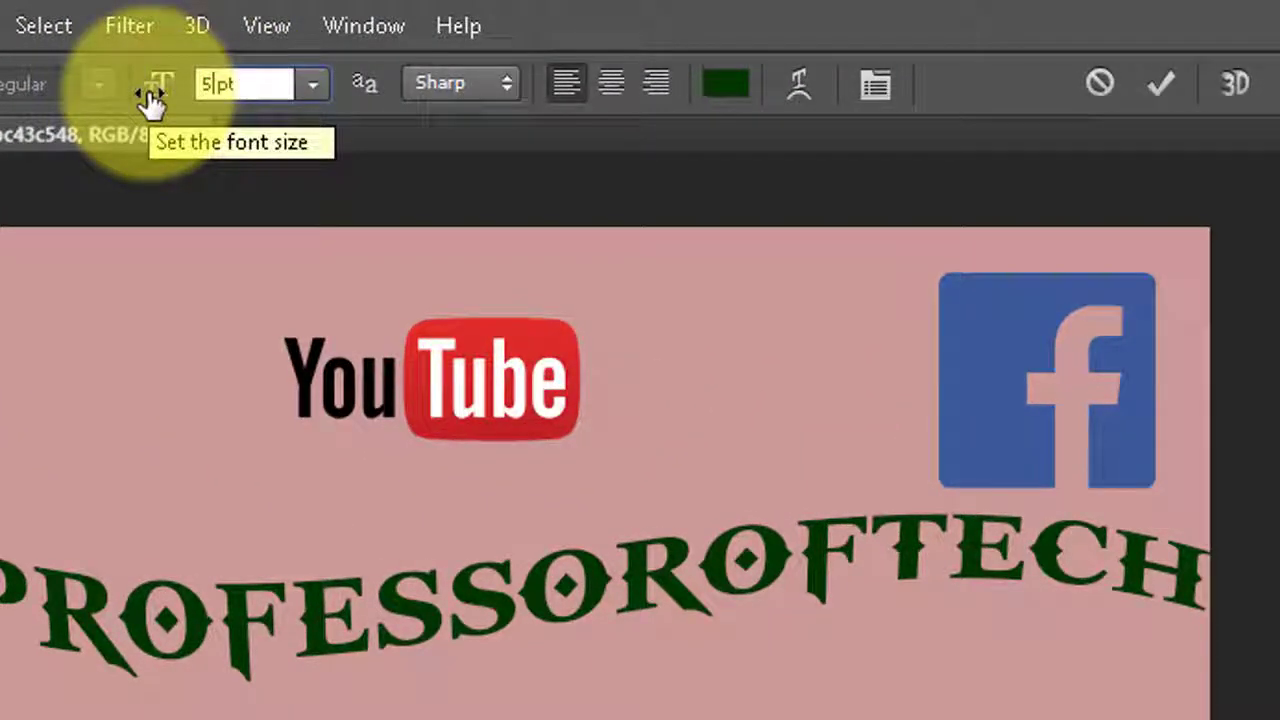
type("00")
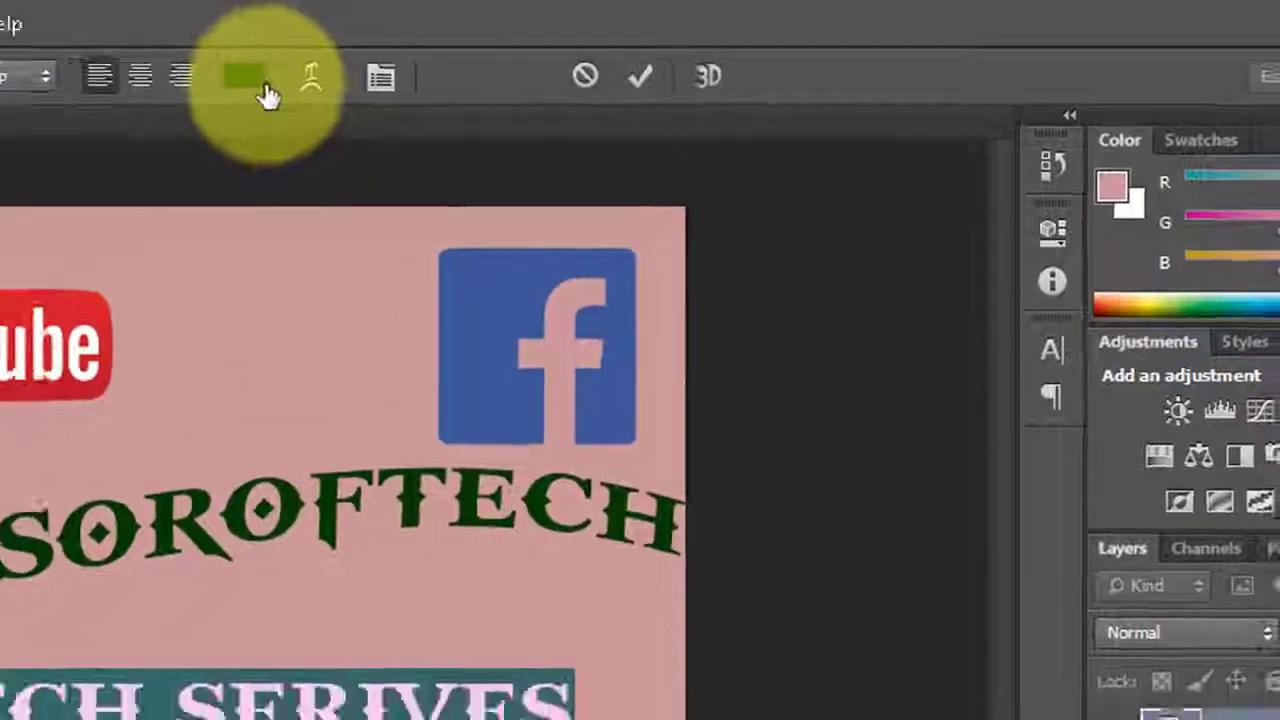
Change the THE TECH SERIVES text colour to a vivid blue and commit the text.
left_click(243, 77)
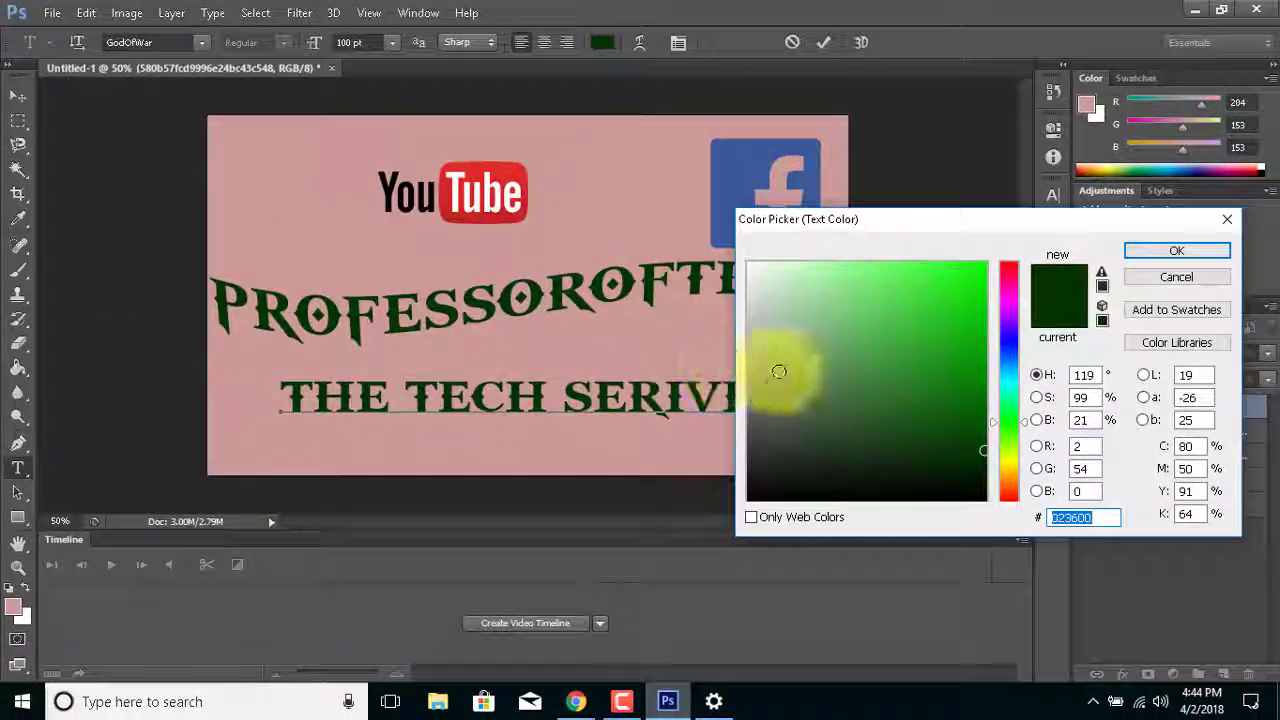
left_click_drag(771, 371, 974, 302)
left_click(1011, 338)
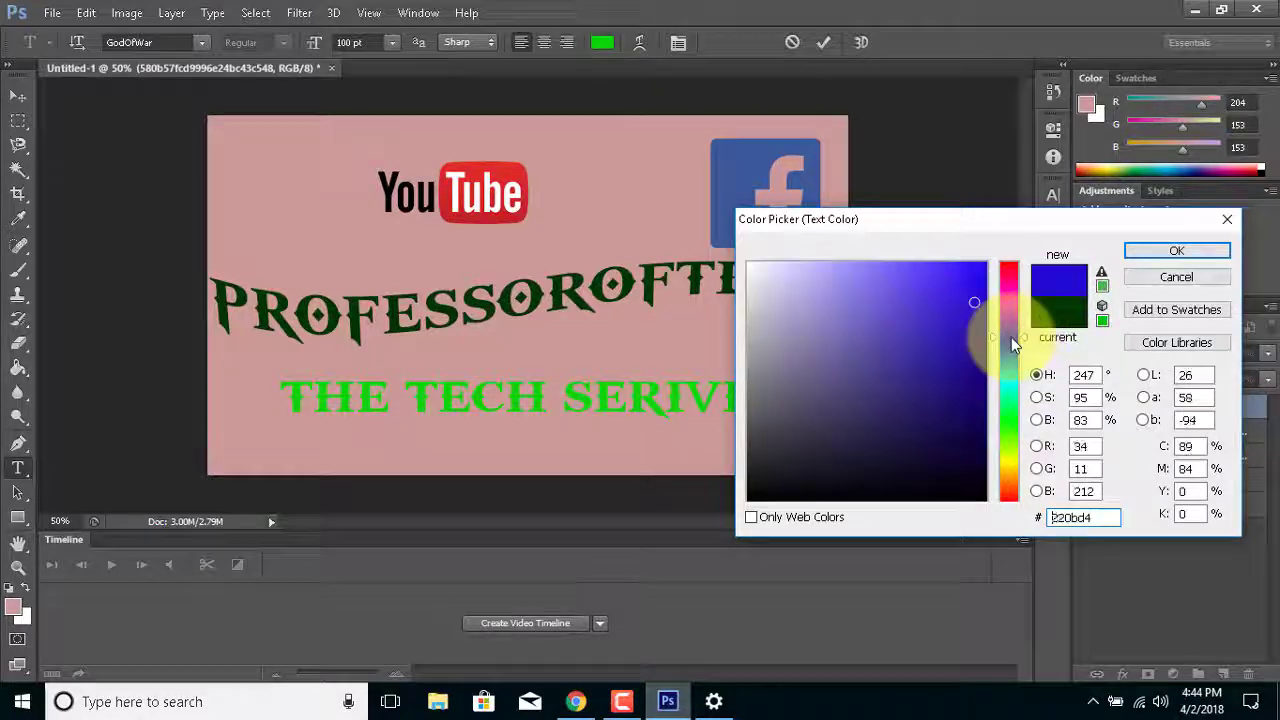
left_click(969, 305)
left_click(1150, 256)
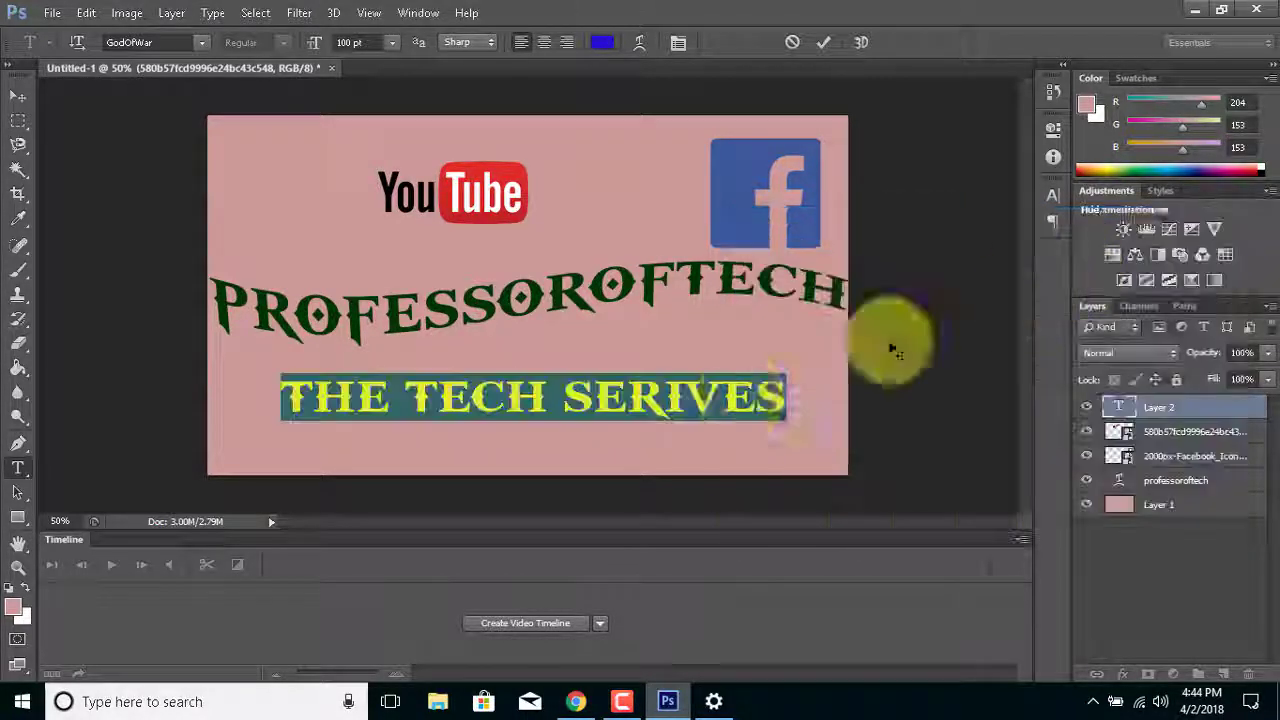
left_click(435, 398)
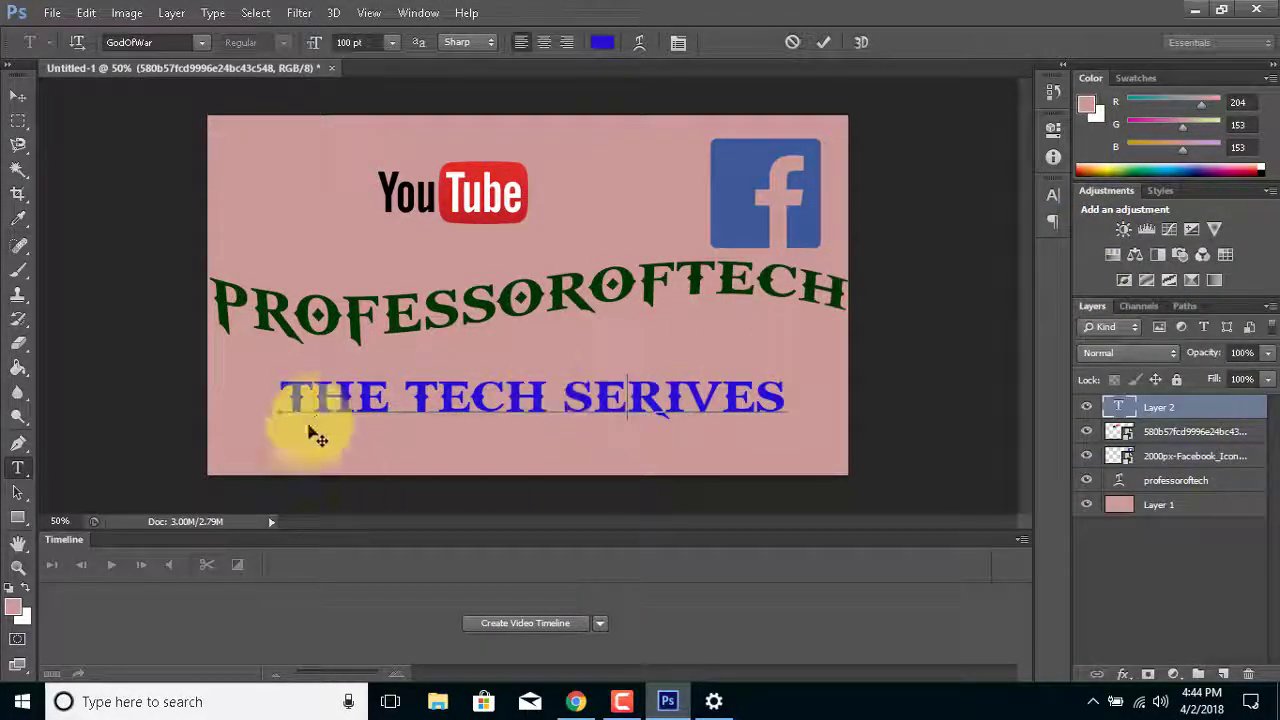
left_click(823, 42)
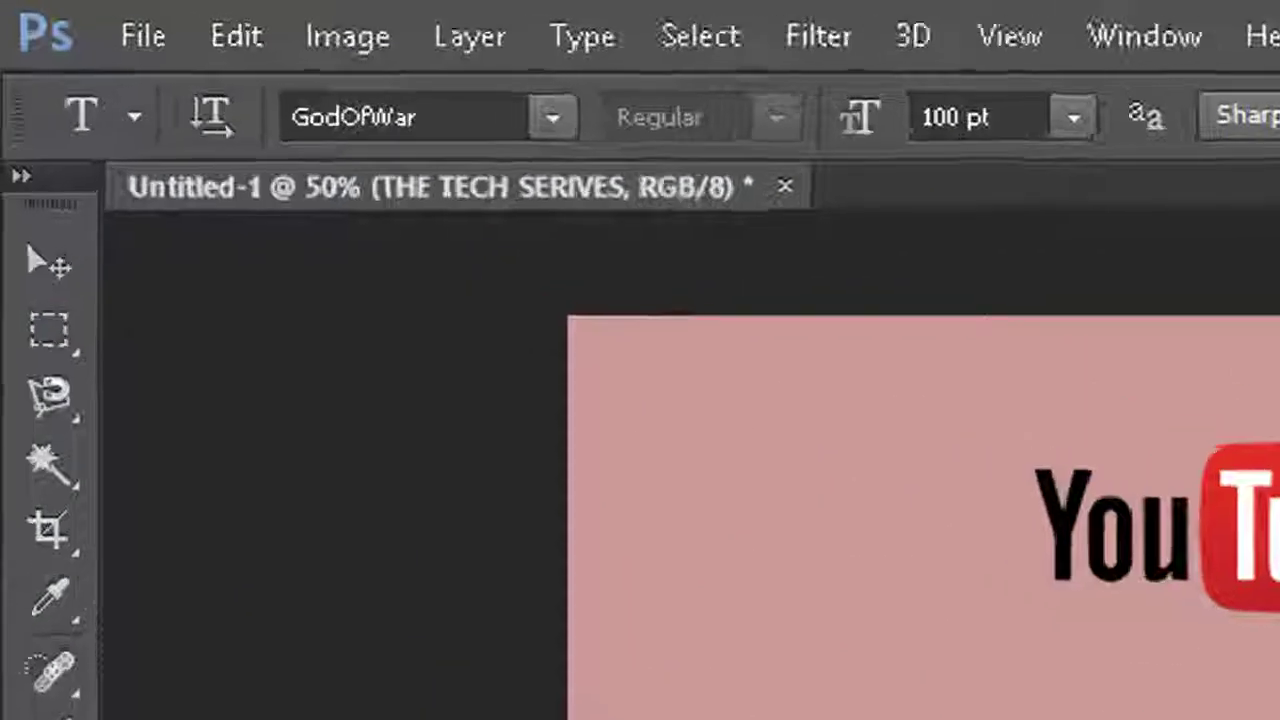
Save a copy of the image to the Desktop in PNG format with the file name wallpaper.png.
left_click(150, 36)
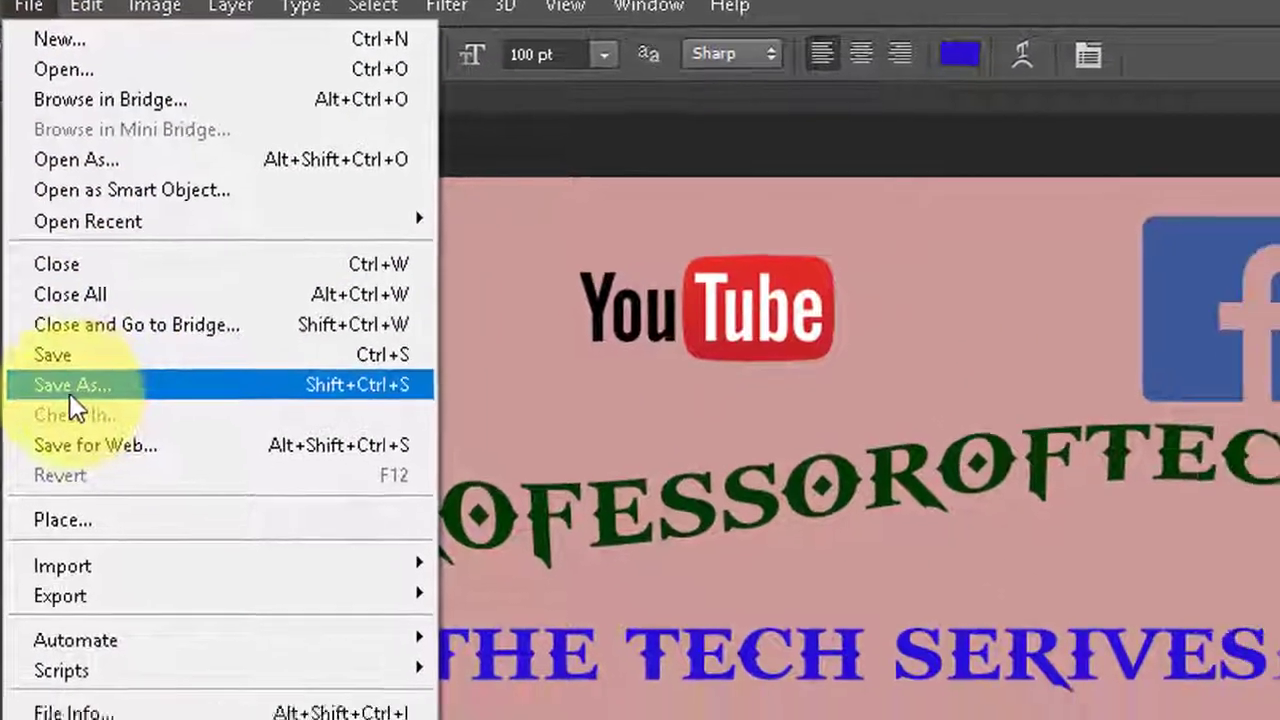
left_click(120, 418)
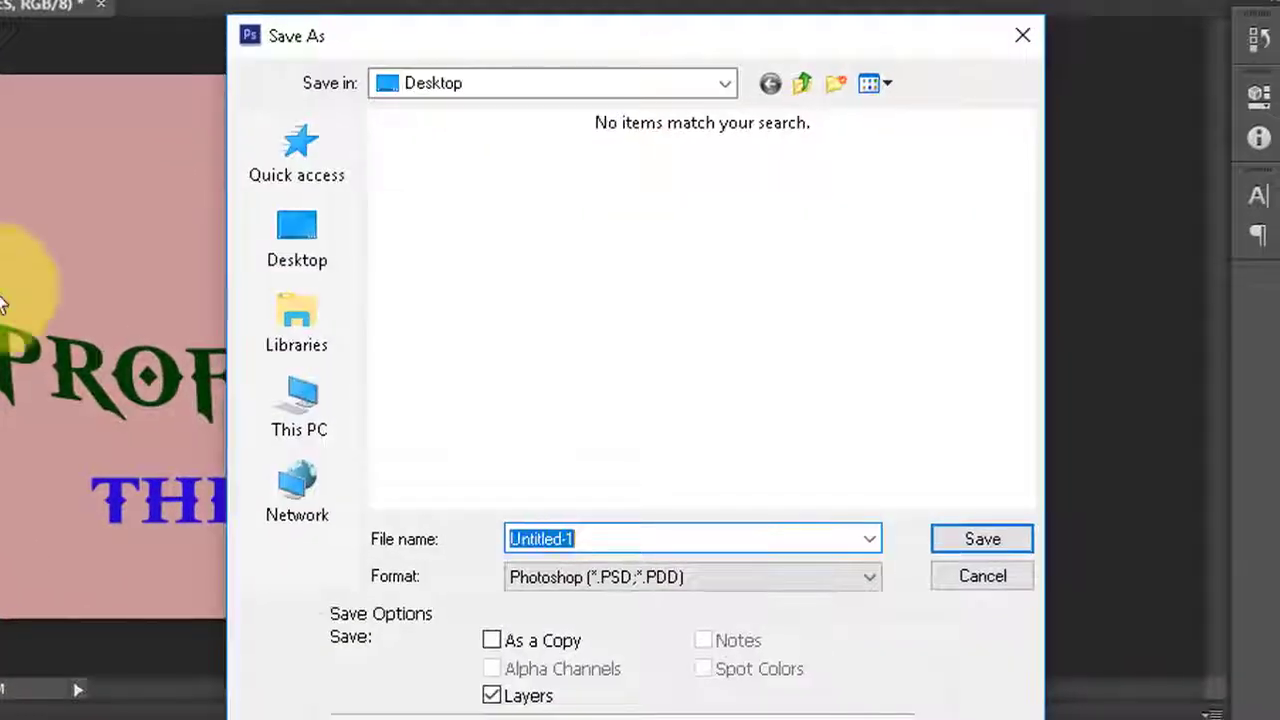
left_click(800, 577)
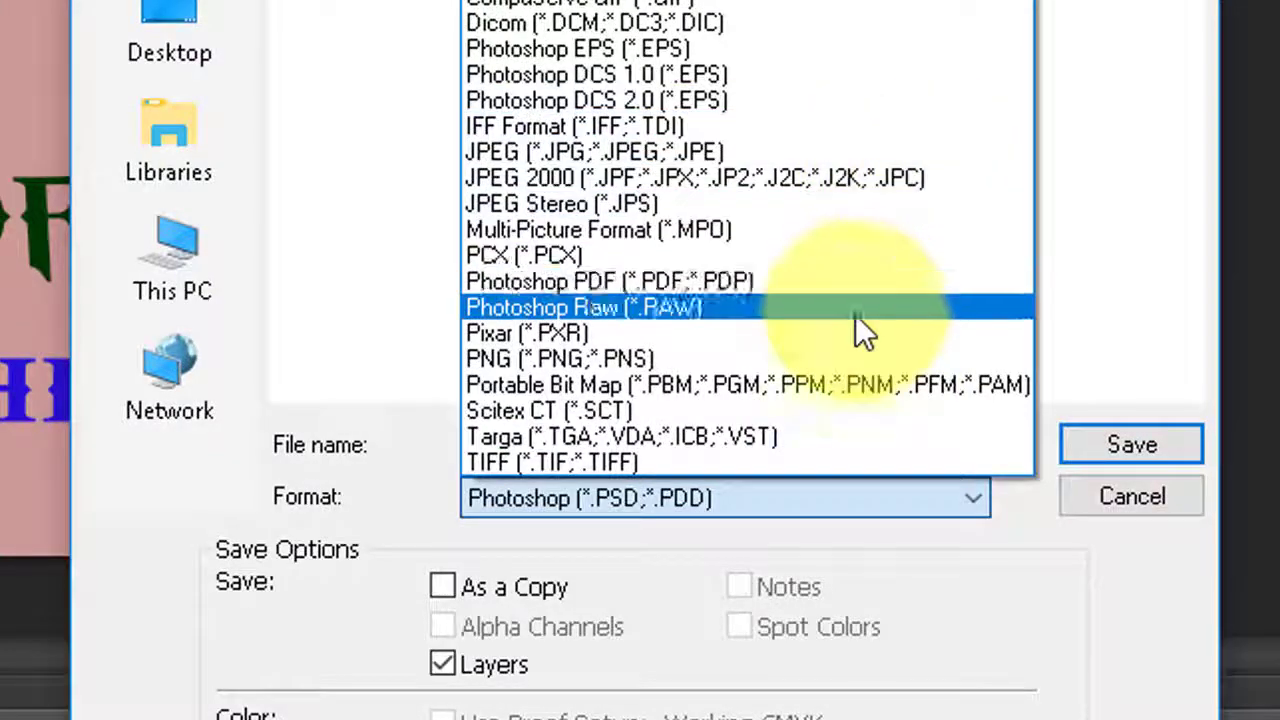
left_click(845, 358)
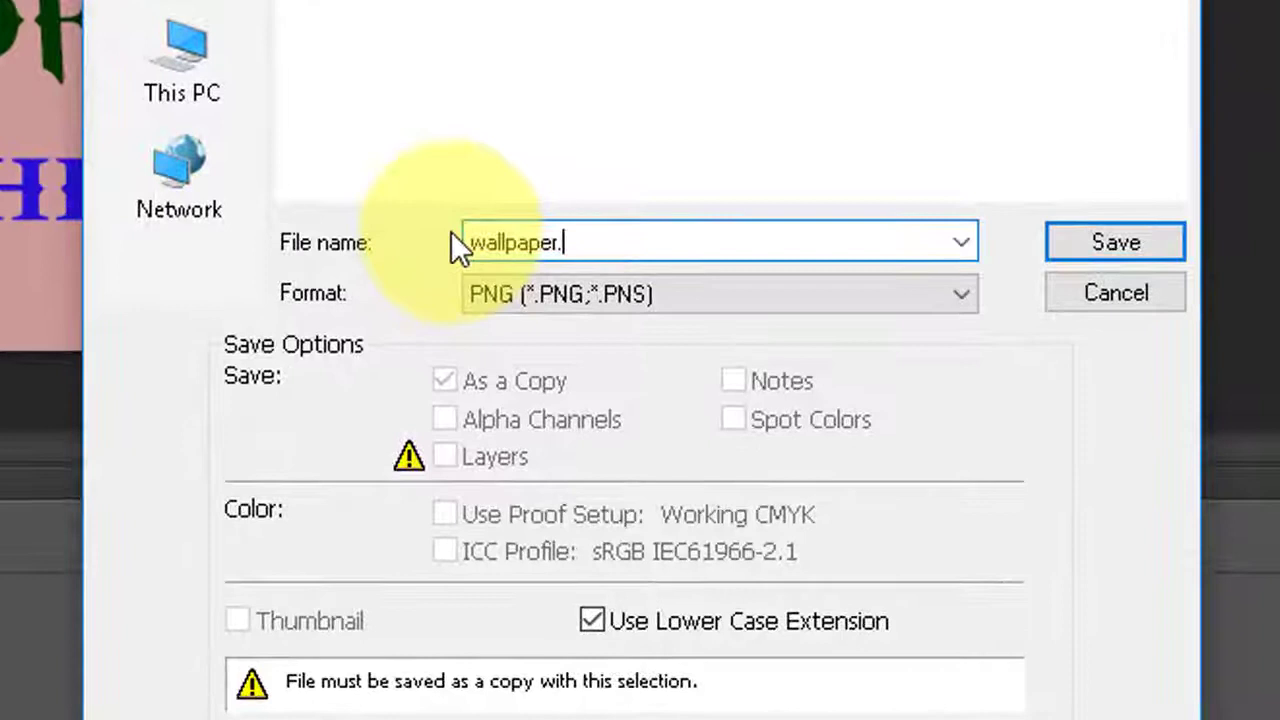
key("BackSpace")
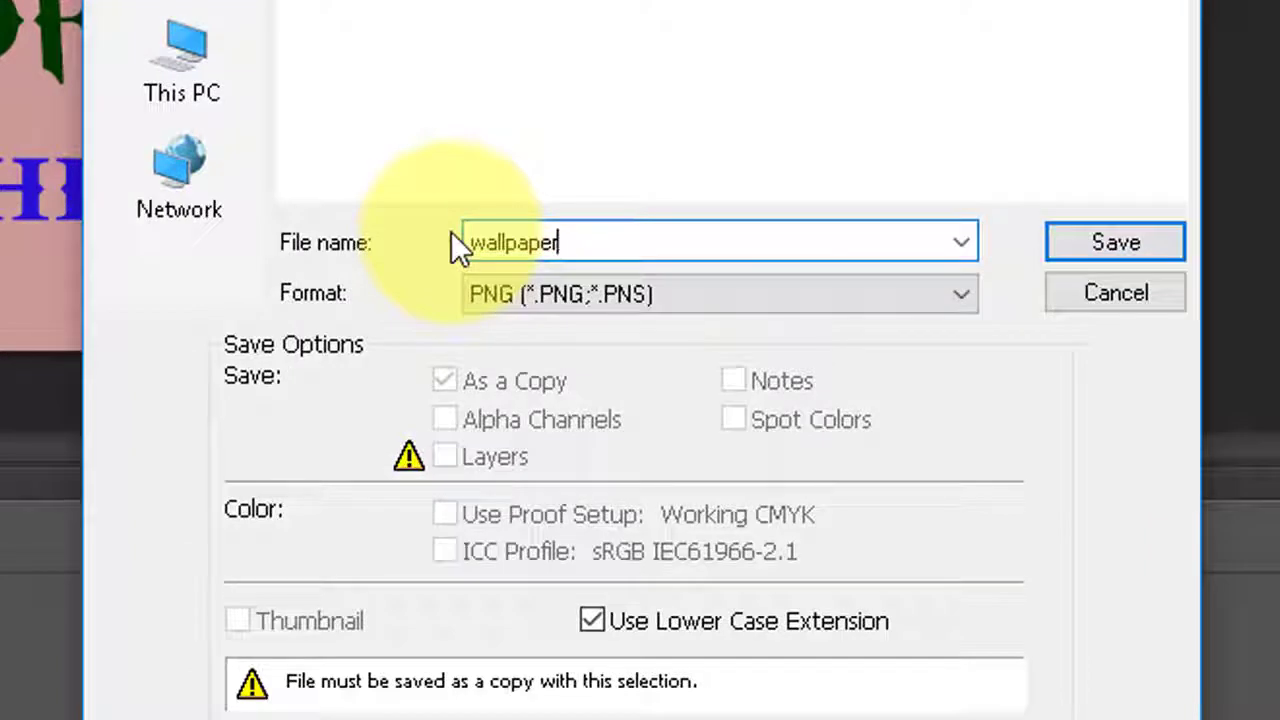
type(".")
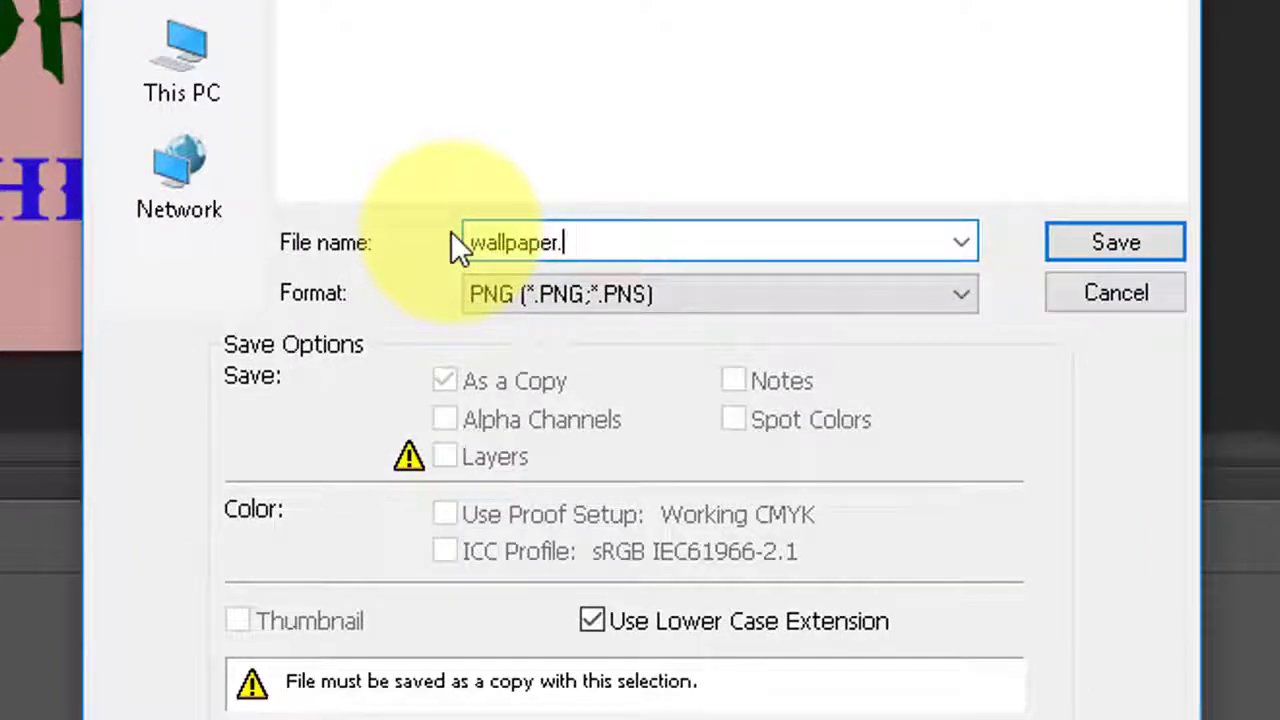
type("png")
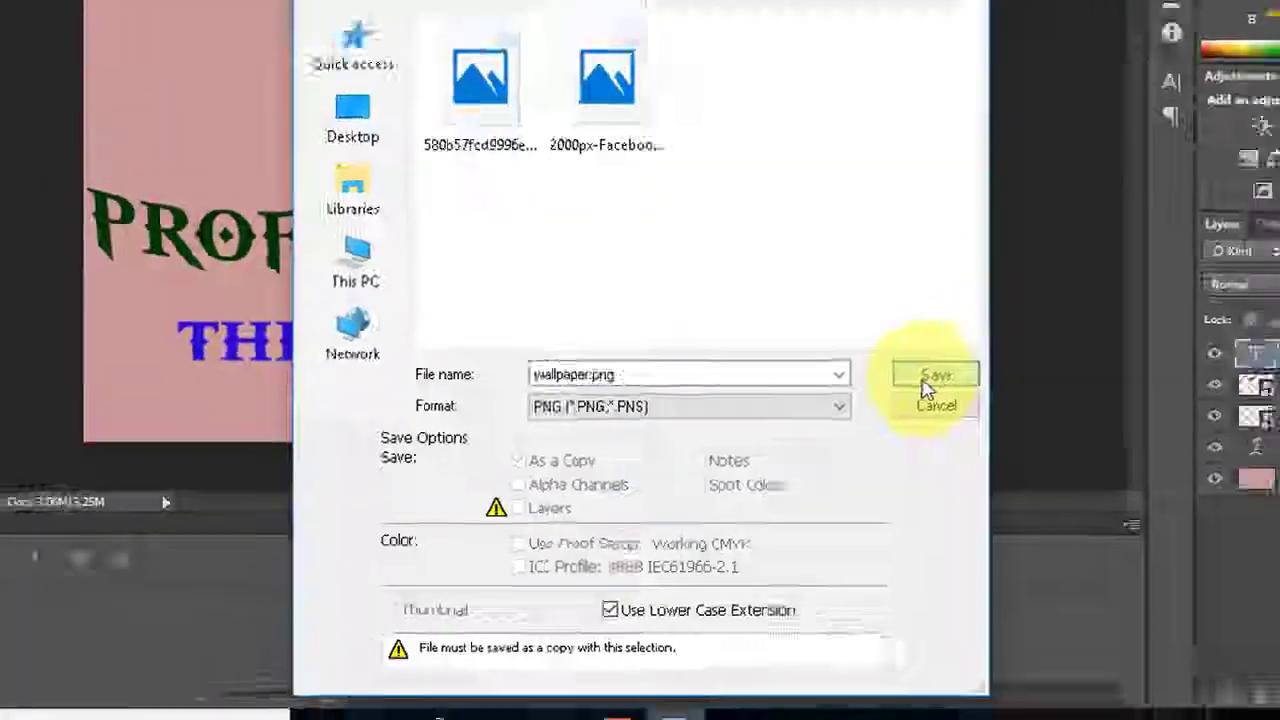
left_click(925, 388)
left_click(755, 113)
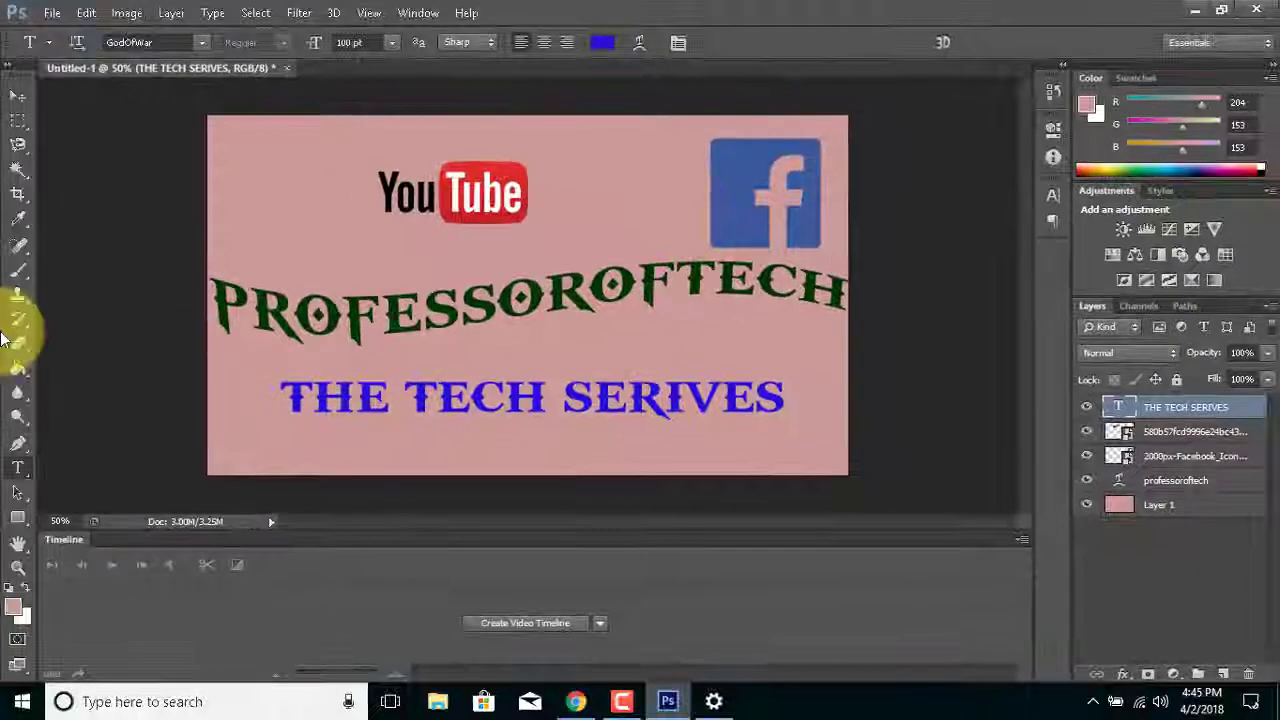
Minimize the Photoshop and browser windows and open the saved wallpaper image from the Desktop to view it.
left_click(1217, 8)
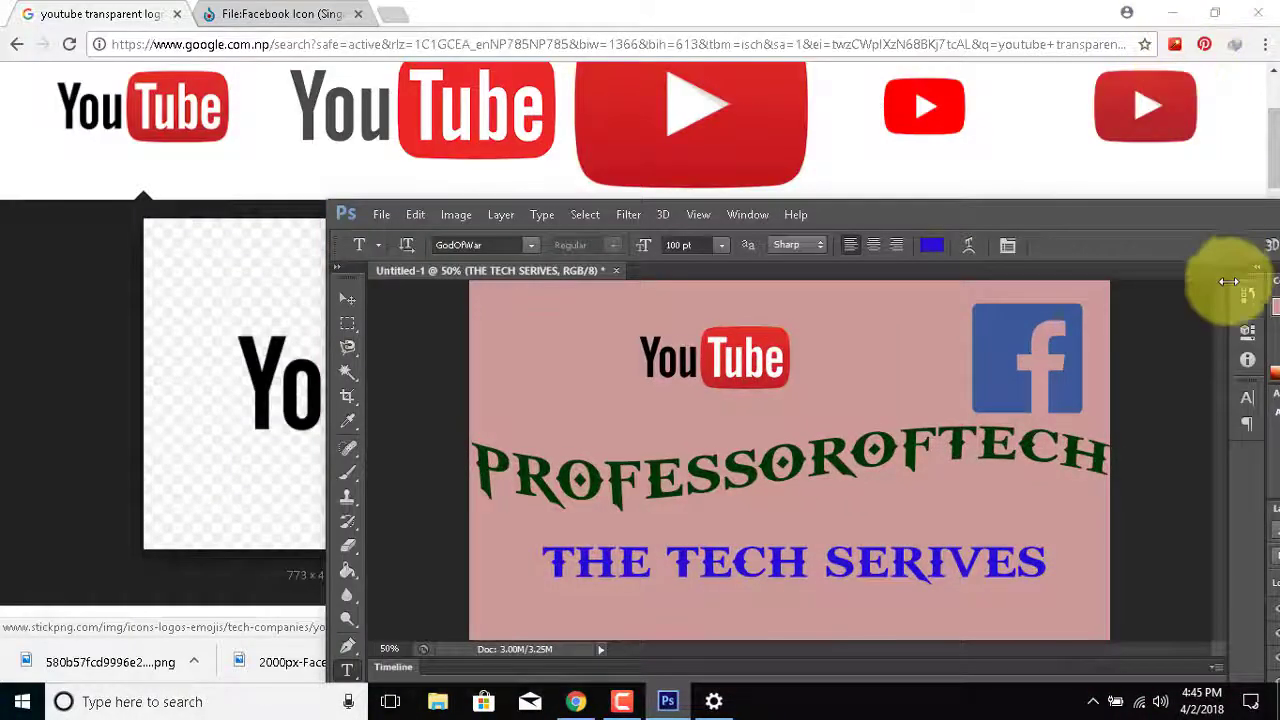
double_click(1203, 219)
left_click(1200, 10)
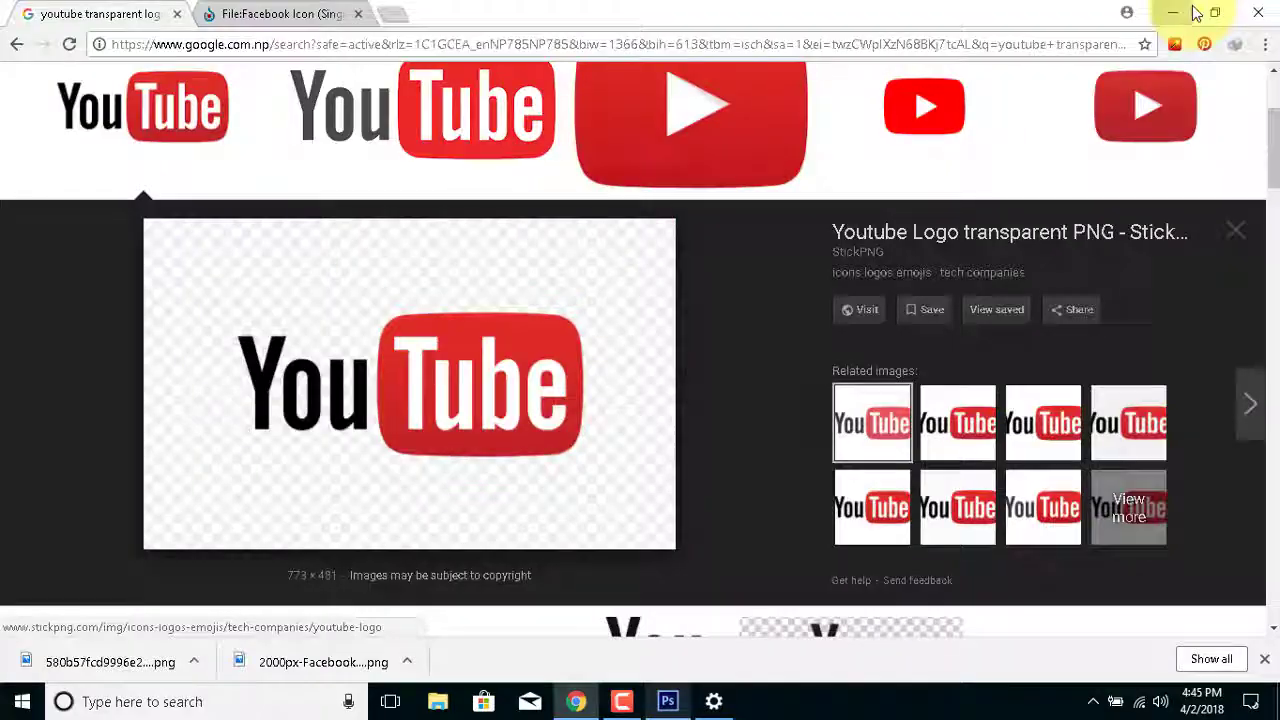
left_click(1196, 12)
left_click(1274, 12)
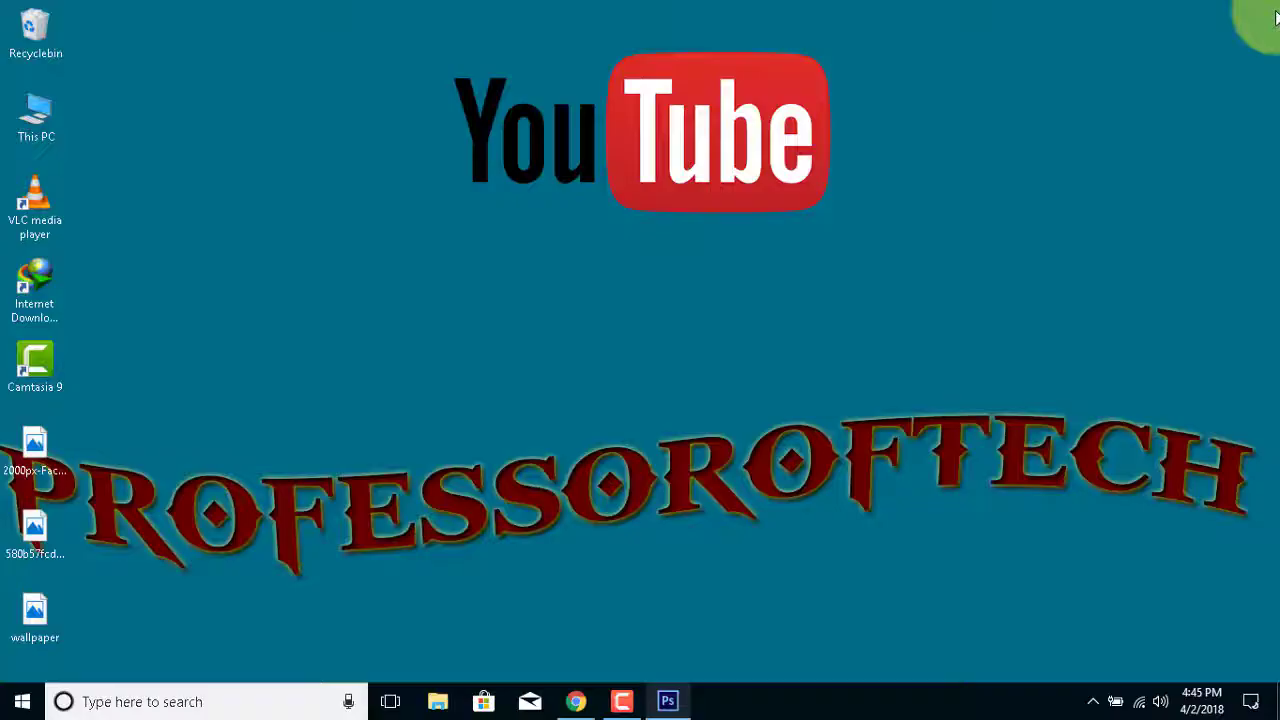
double_click(49, 606)
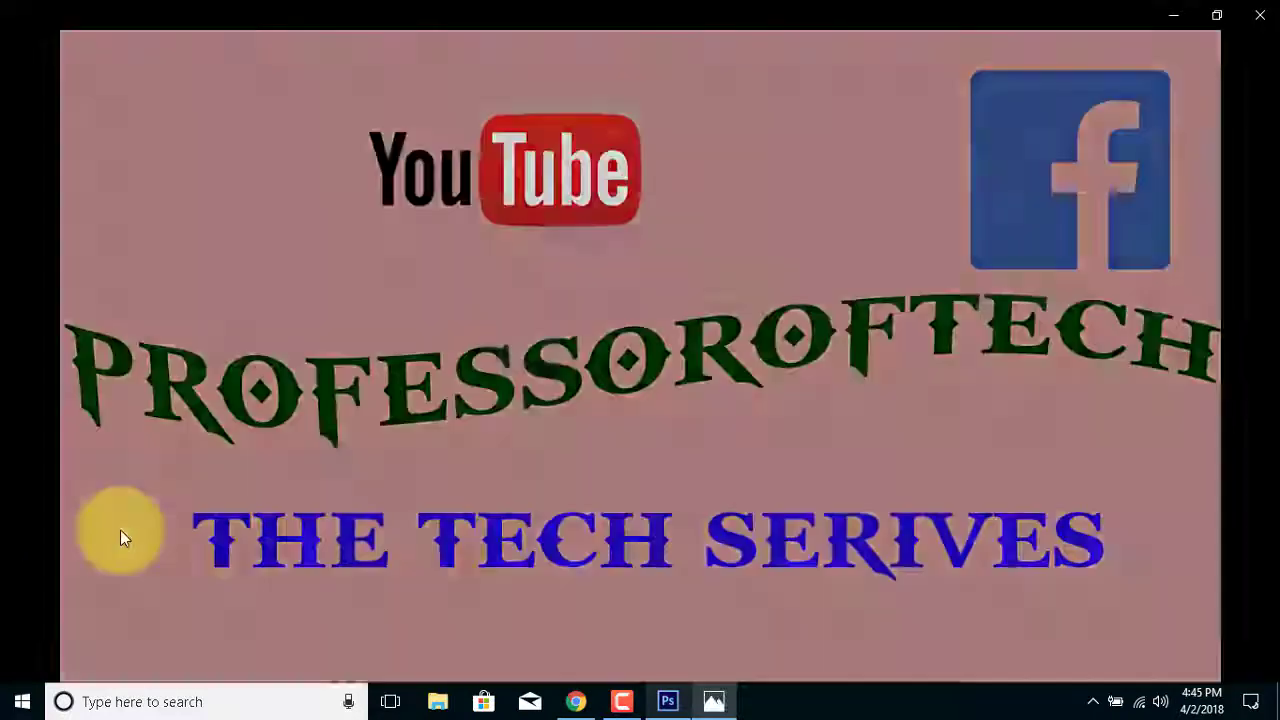